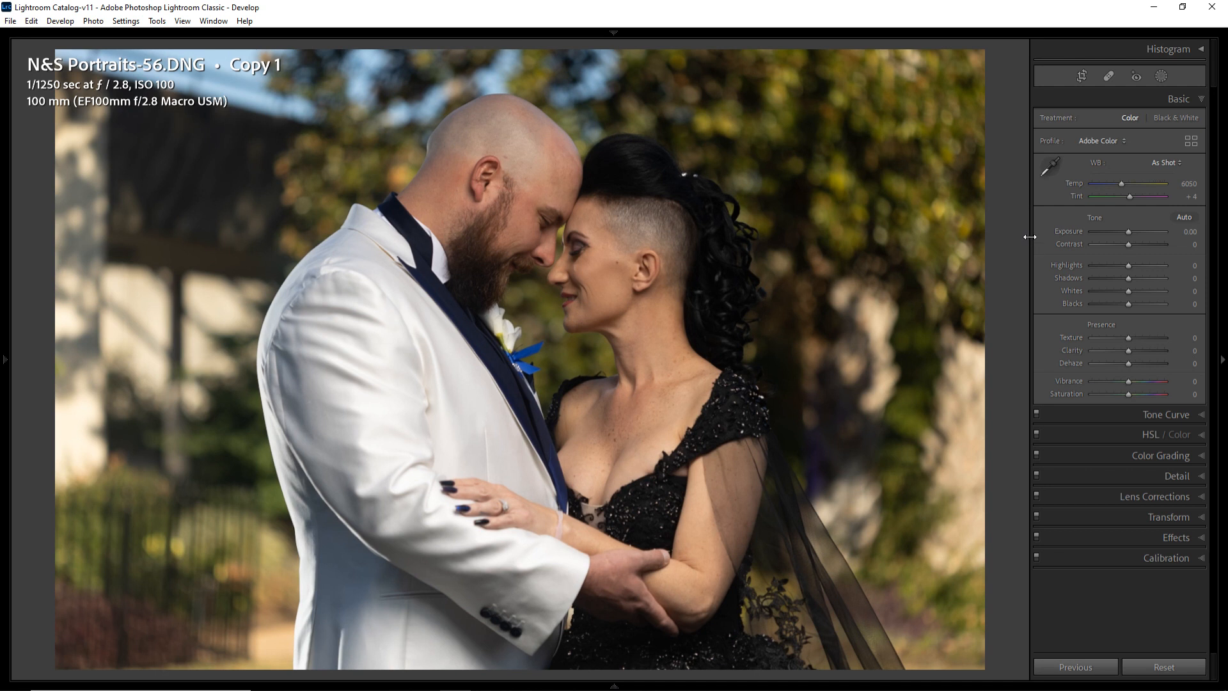
# - Widen the develop adjustments area and open the masking options for the couple's portrait
pyautogui.moveTo(1030, 237); pyautogui.dragTo(973, 244)
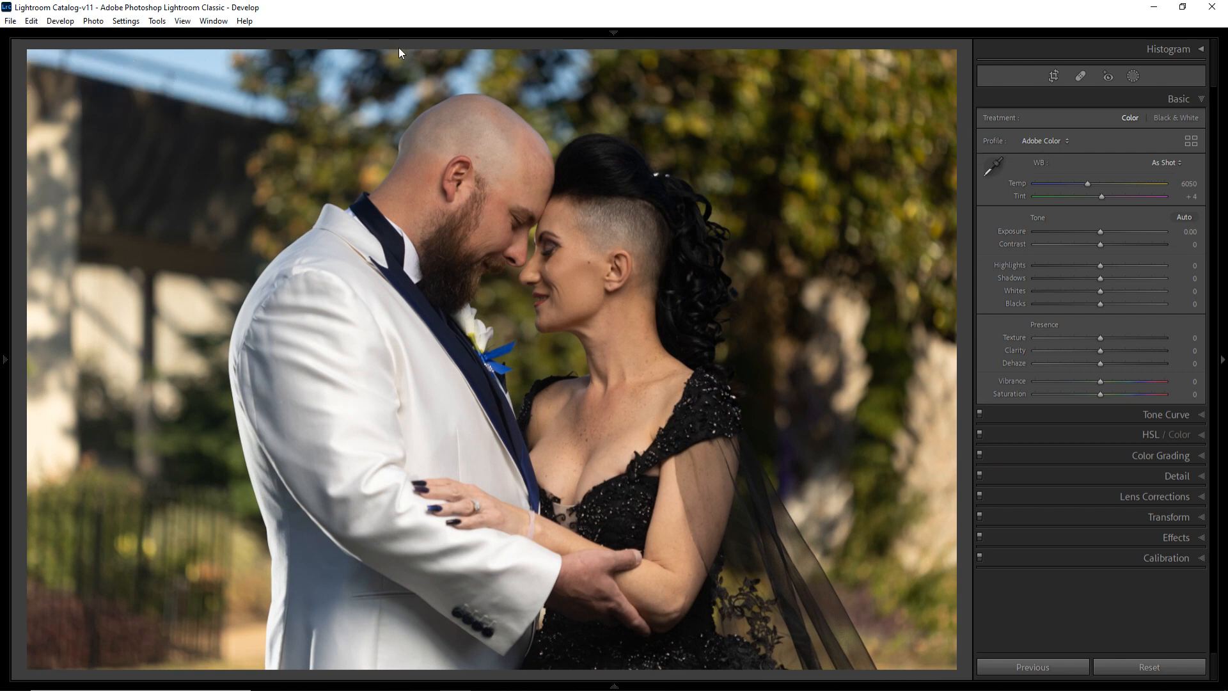
pyautogui.click(1132, 76)
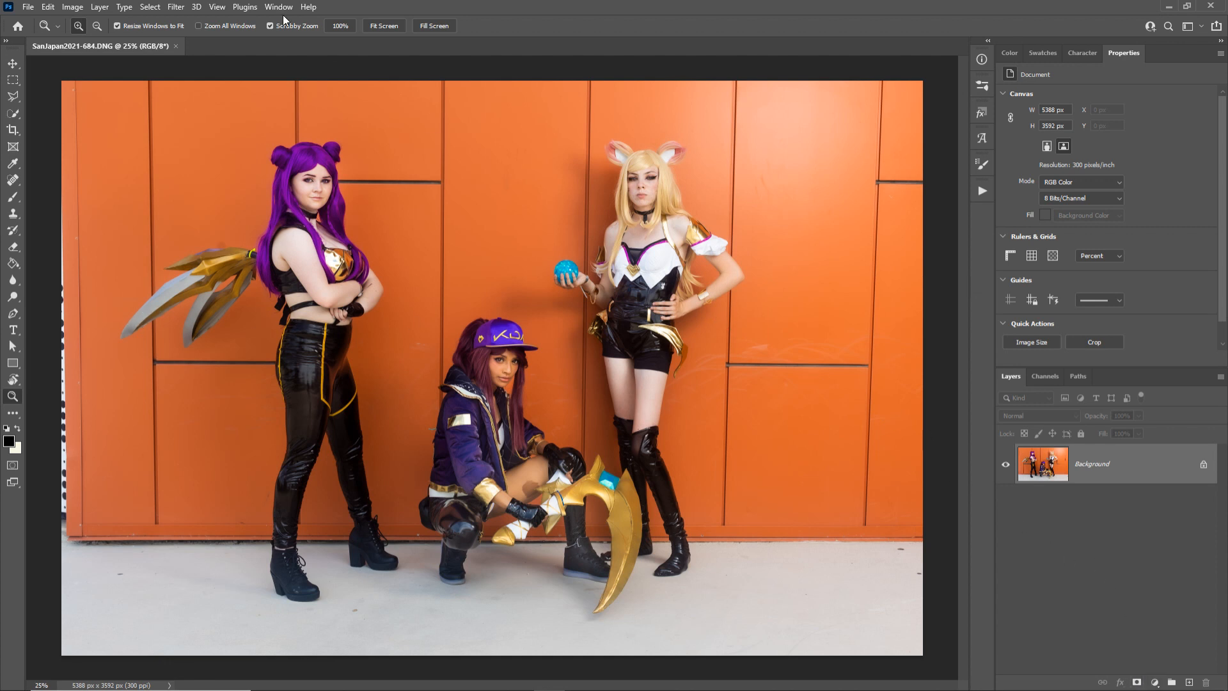
# - Switch to Photoshop, select the three subjects with Select Subject, and turn the selection into a layer mask that hides the background
pyautogui.click(151, 7)
pyautogui.click(179, 156)
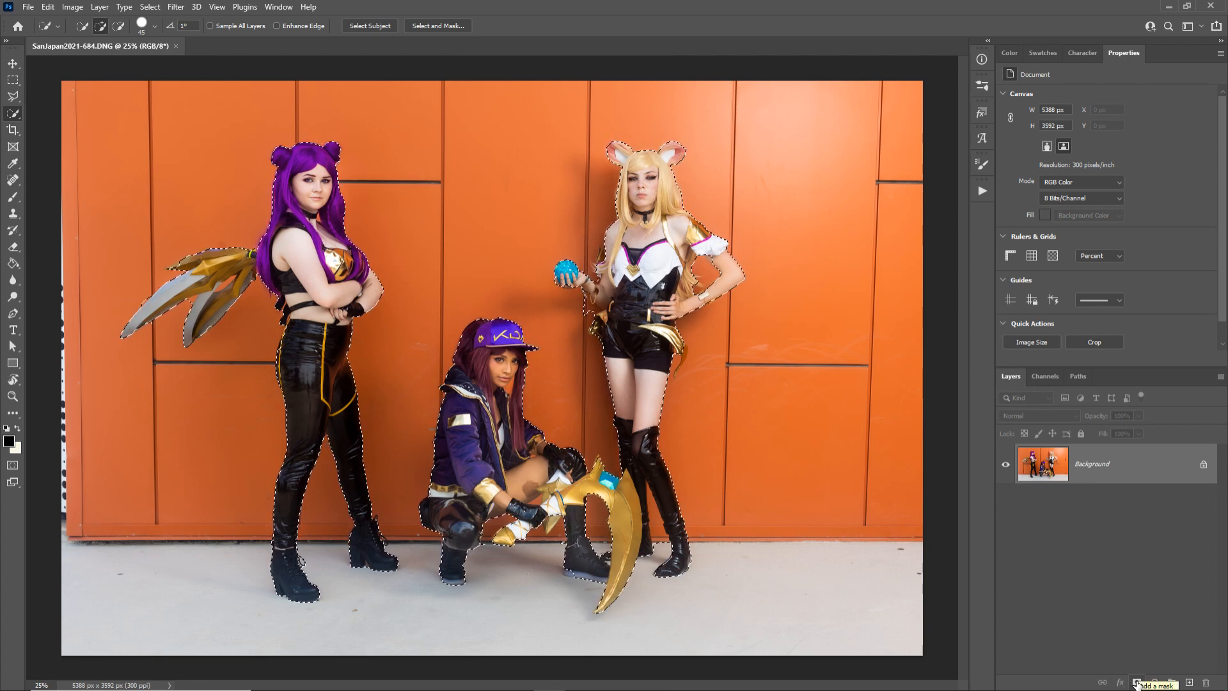
pyautogui.click(1137, 682)
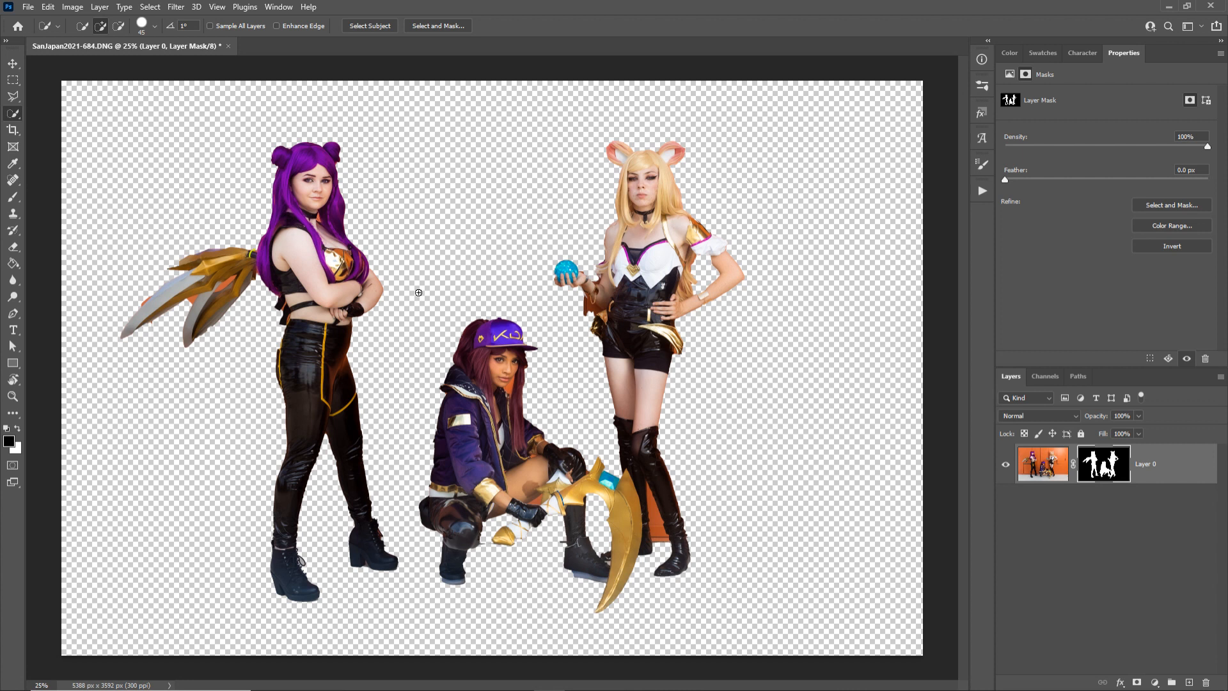
pyautogui.keyDown('alt'); pyautogui.click(1105, 467); pyautogui.keyUp('alt')
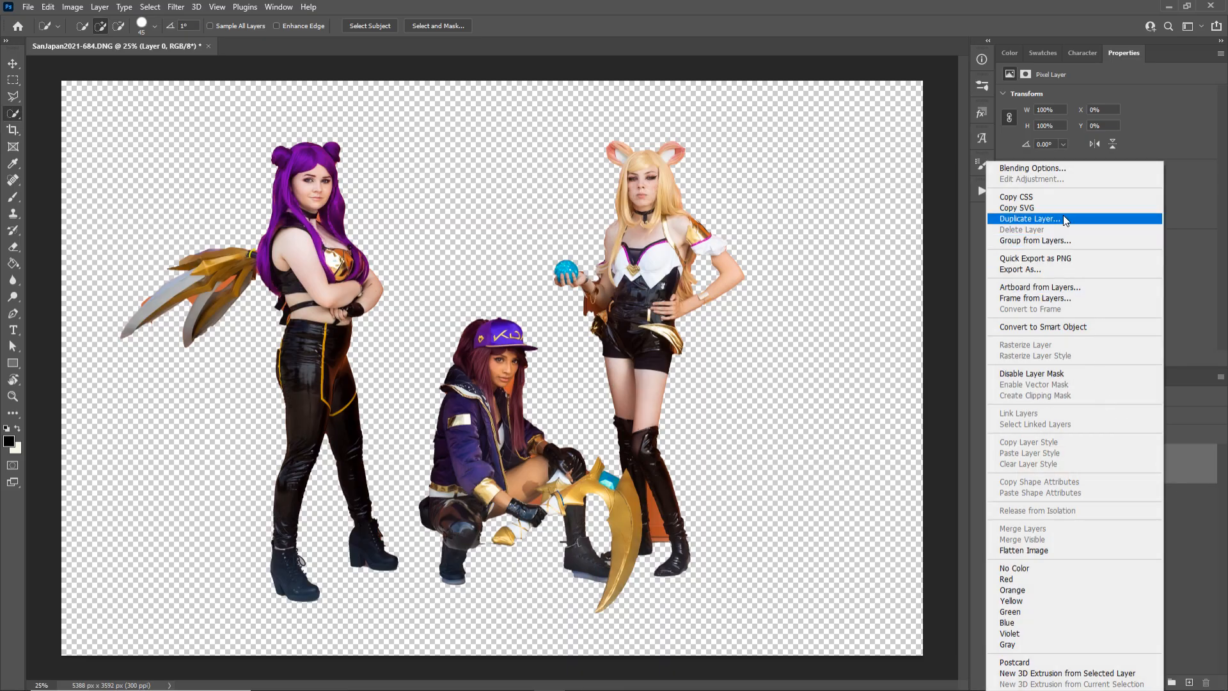
# - Duplicate the masked Layer 0 and delete the layer mask from the original layer
pyautogui.click(1065, 223)
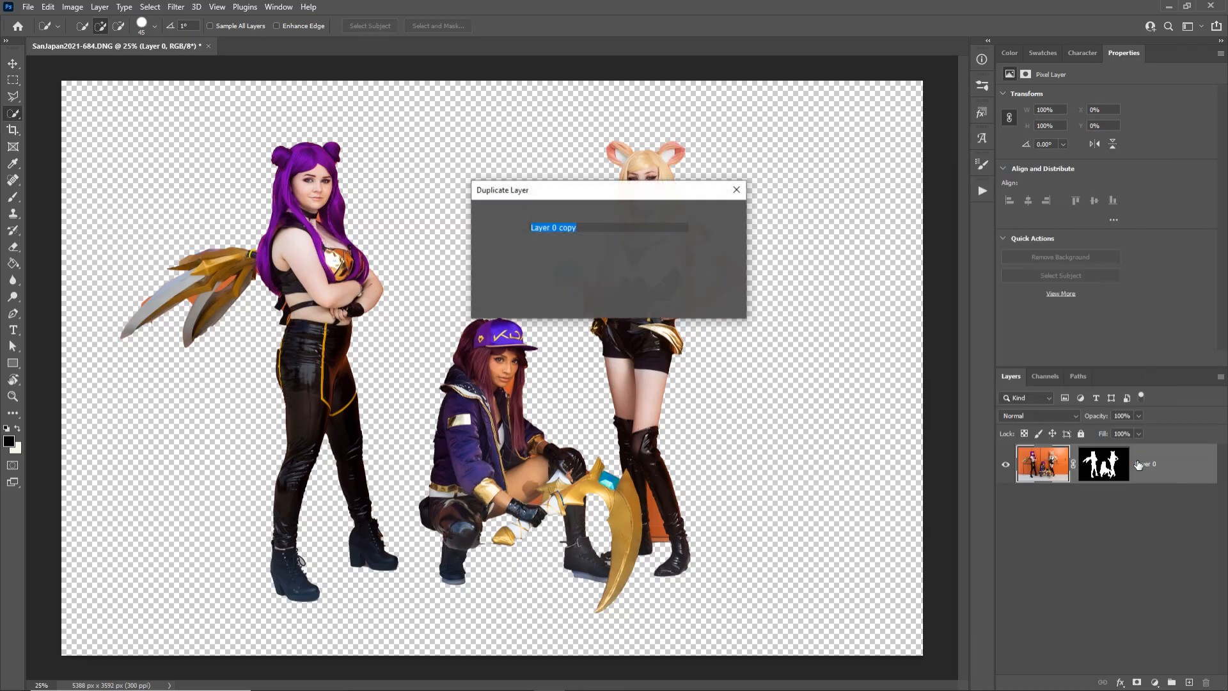
pyautogui.press('Return')
pyautogui.rightClick(1105, 508)
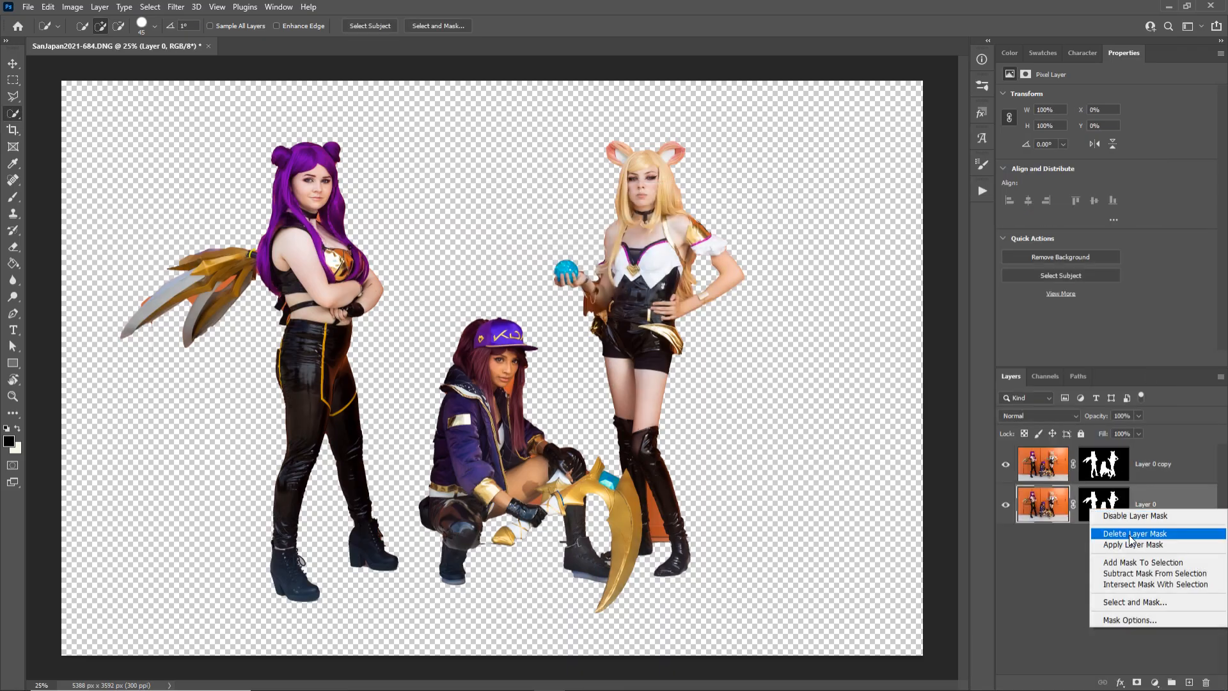
pyautogui.click(1131, 535)
# - Add a Hue/Saturation adjustment layer above Layer 0 with Saturation at -100
pyautogui.click(1155, 683)
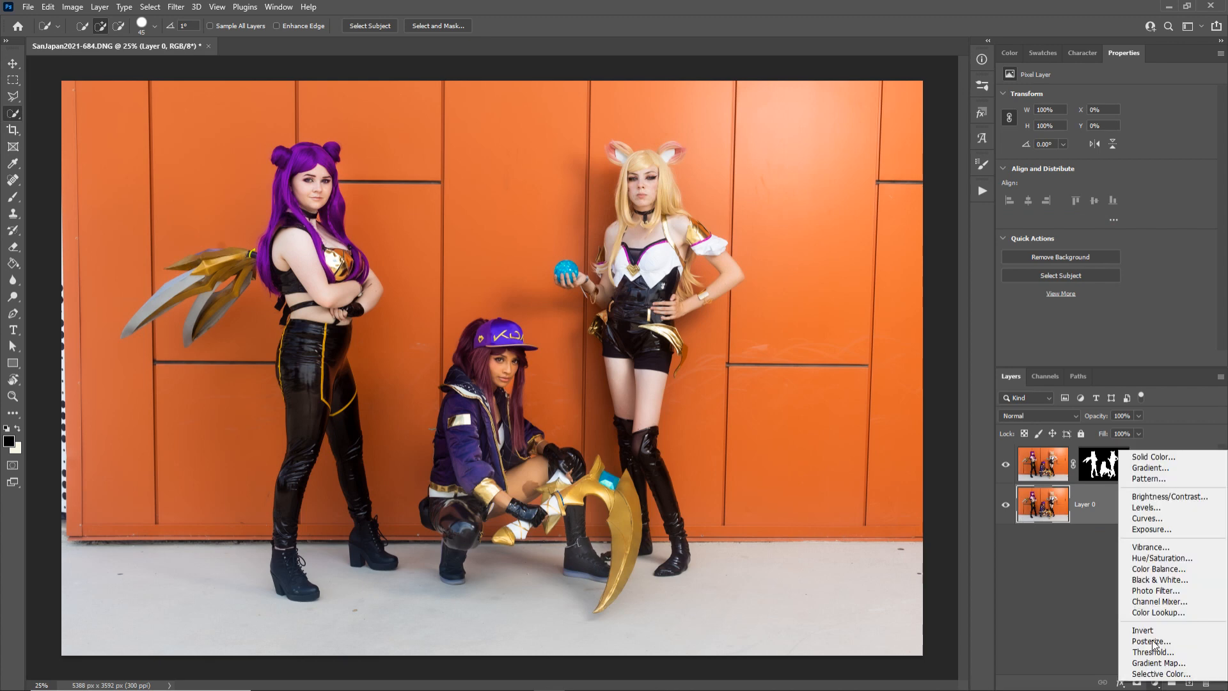
pyautogui.click(1154, 559)
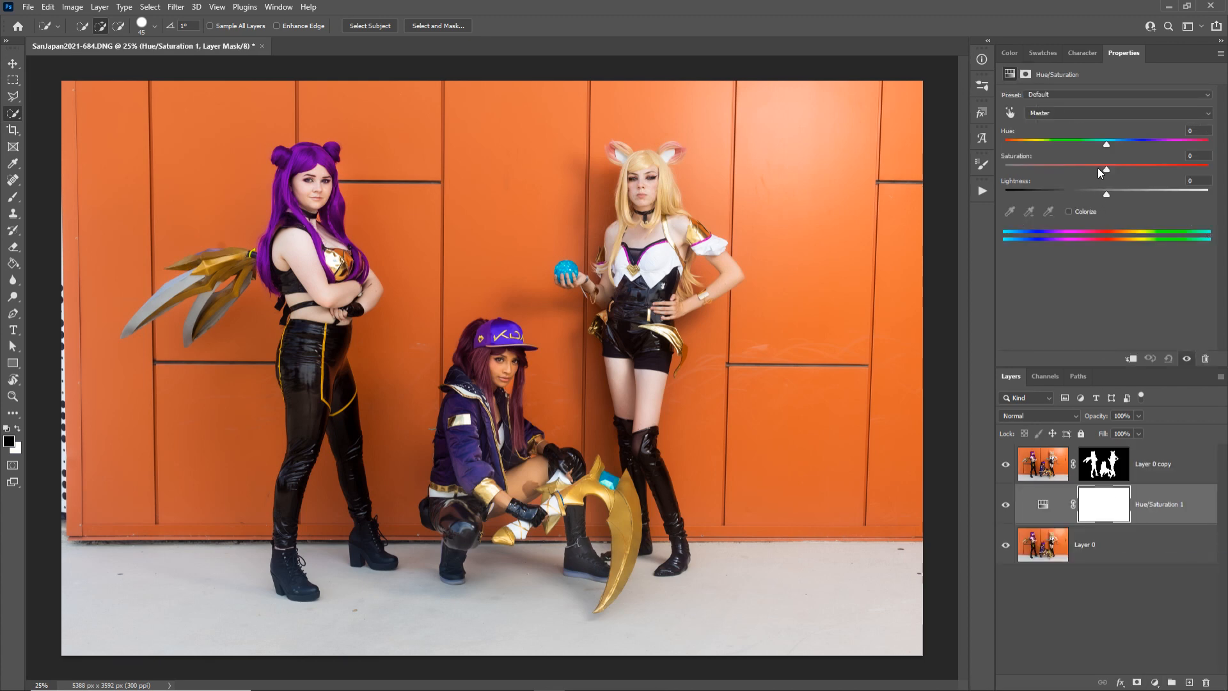
pyautogui.moveTo(1100, 173); pyautogui.dragTo(1006, 171)
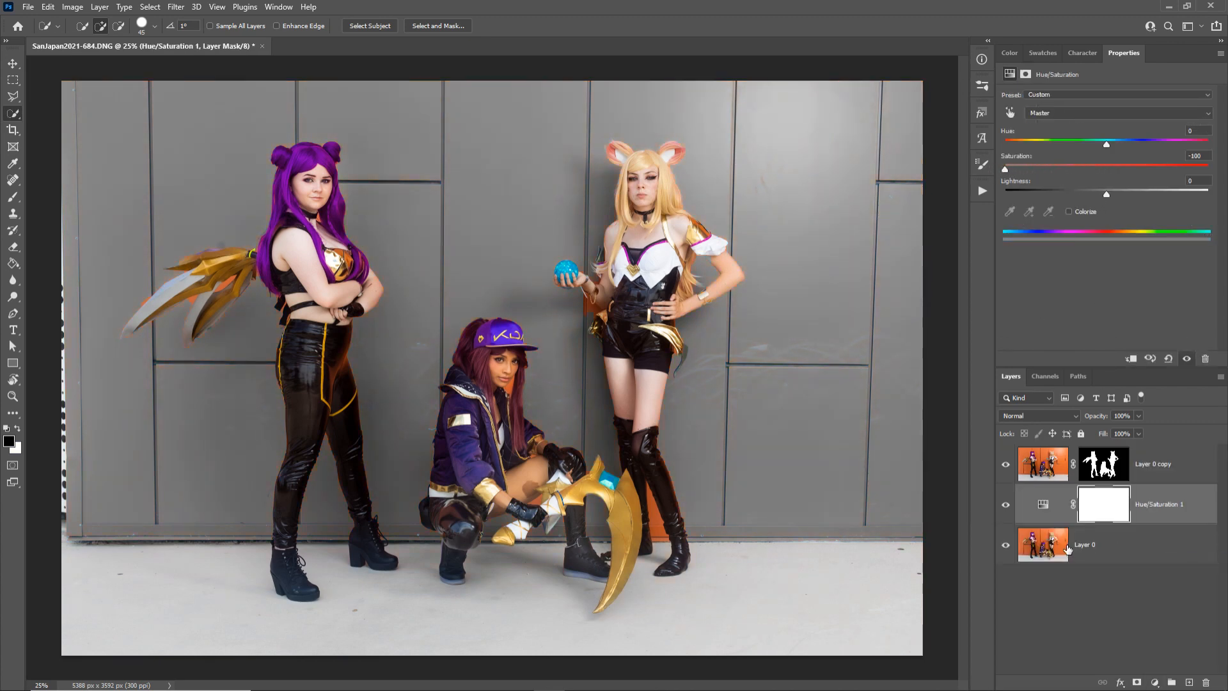
# - Examine the original layer, the copy with its mask, and the cutout edges around the subjects
pyautogui.click(1067, 549)
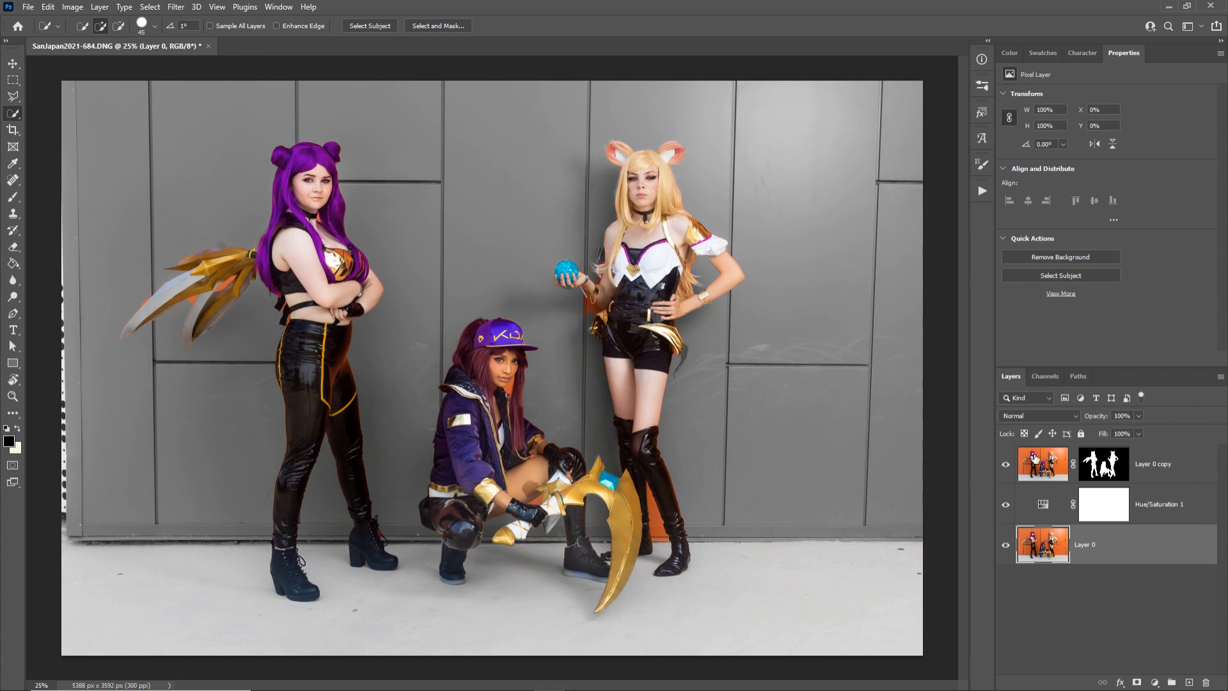
pyautogui.click(1034, 458)
pyautogui.click(1096, 462)
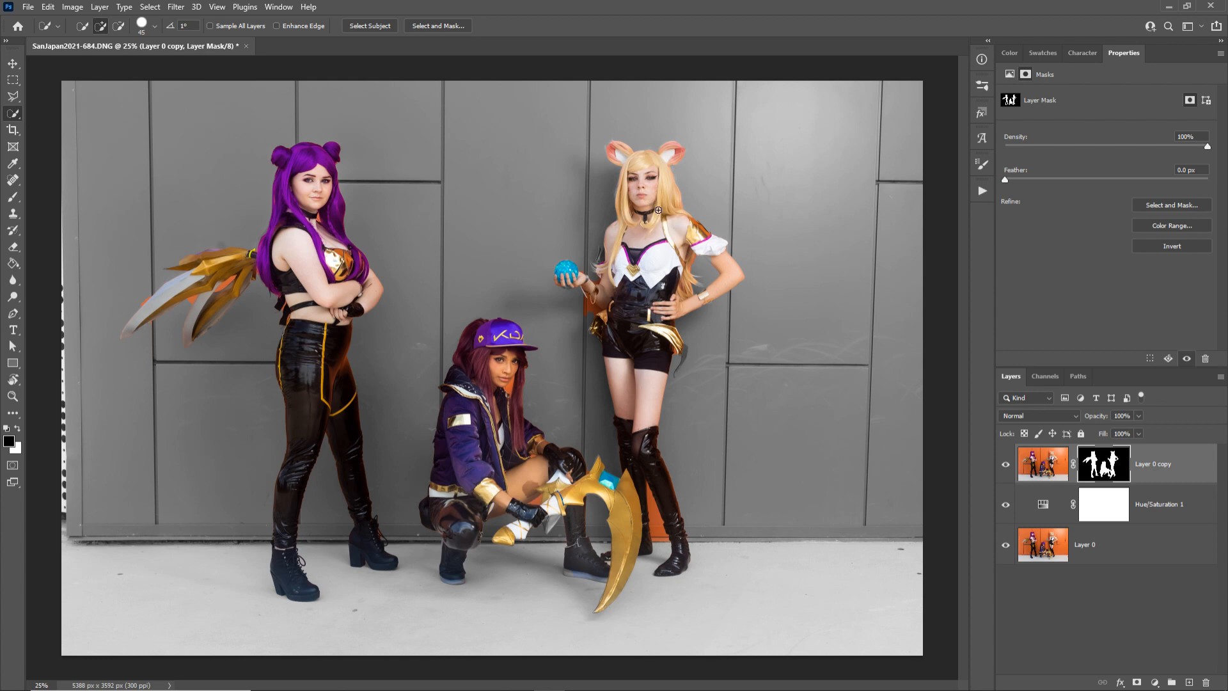
pyautogui.click(1043, 464)
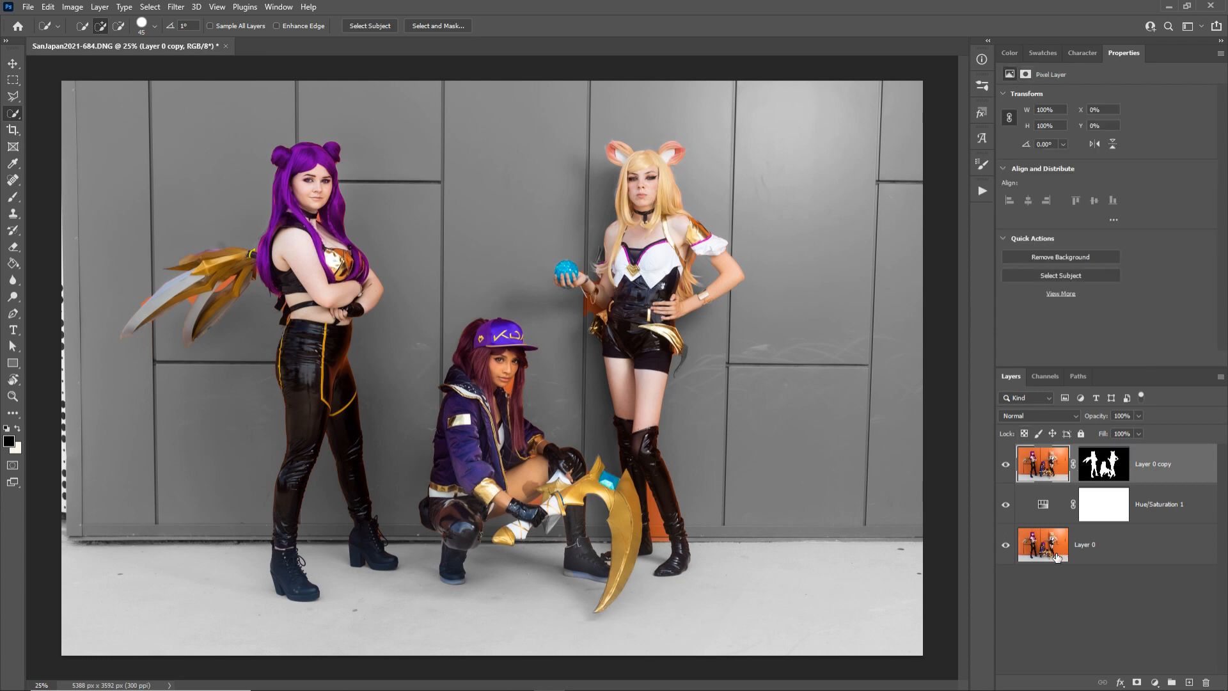
pyautogui.click(1057, 558)
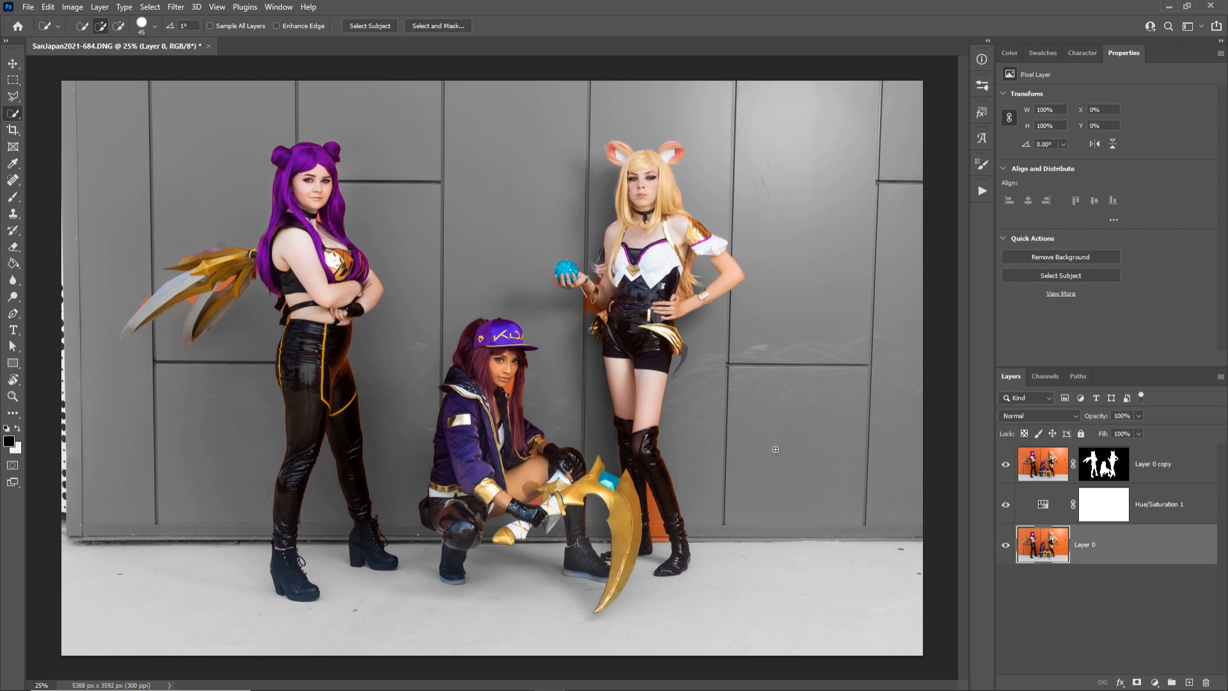
pyautogui.press('z')
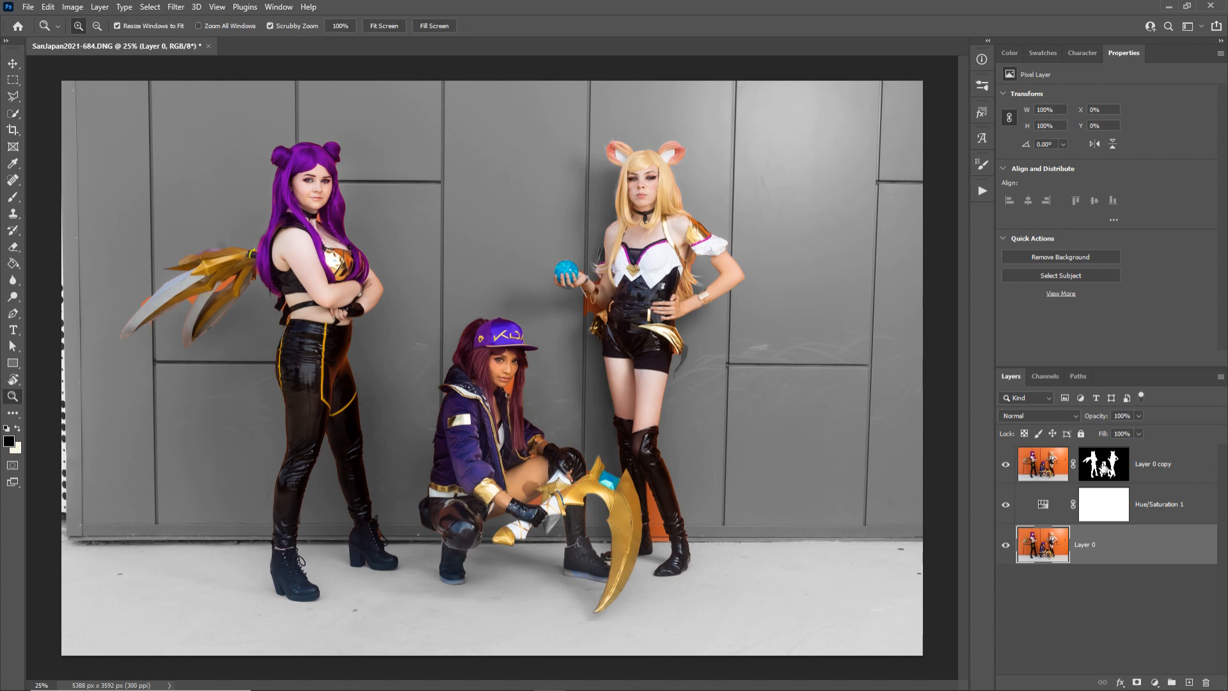
pyautogui.moveTo(672, 549); pyautogui.dragTo(755, 526)
pyautogui.moveTo(574, 332); pyautogui.dragTo(711, 321)
pyautogui.moveTo(605, 346); pyautogui.dragTo(547, 384)
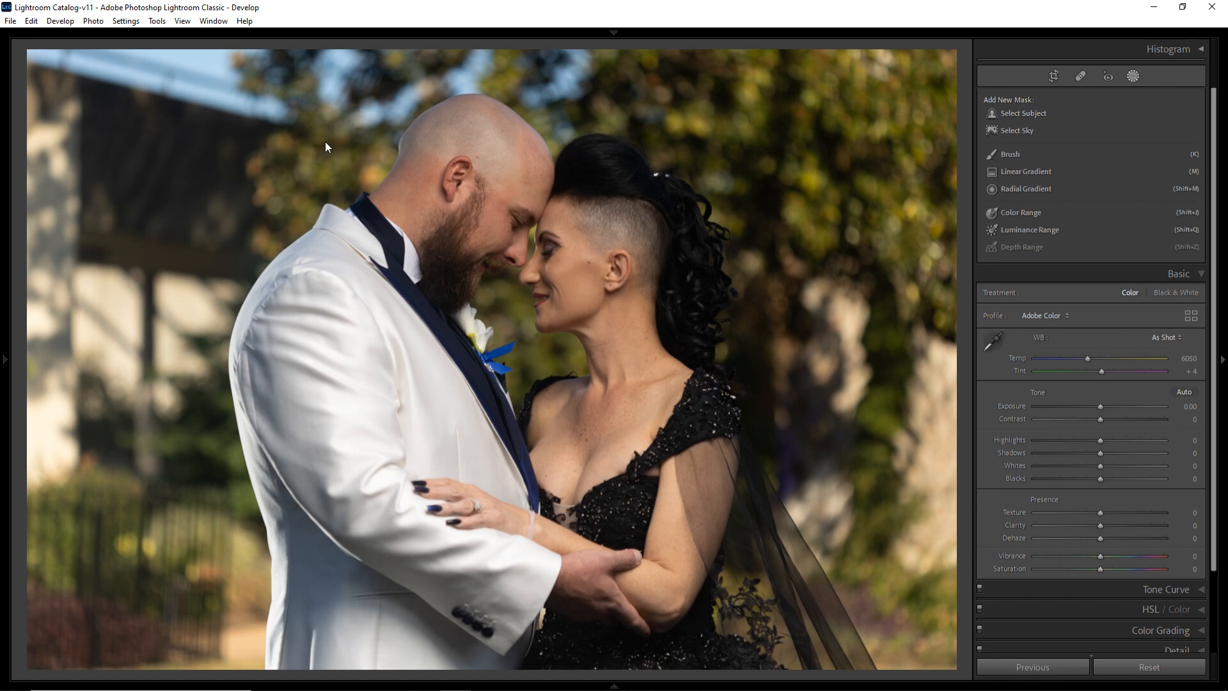
# - Switch to Lightroom Classic, create a Select Subject mask on the couple, and set its Temp to 18
pyautogui.click(1026, 115)
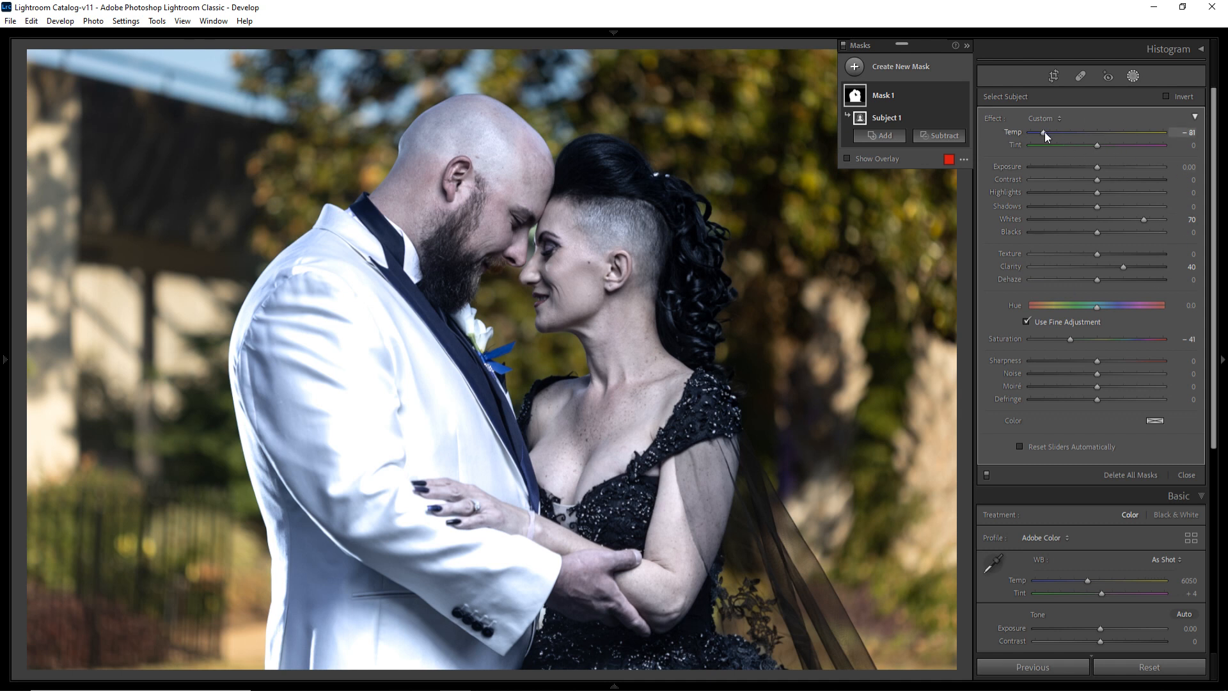
pyautogui.moveTo(1042, 133); pyautogui.dragTo(1109, 142)
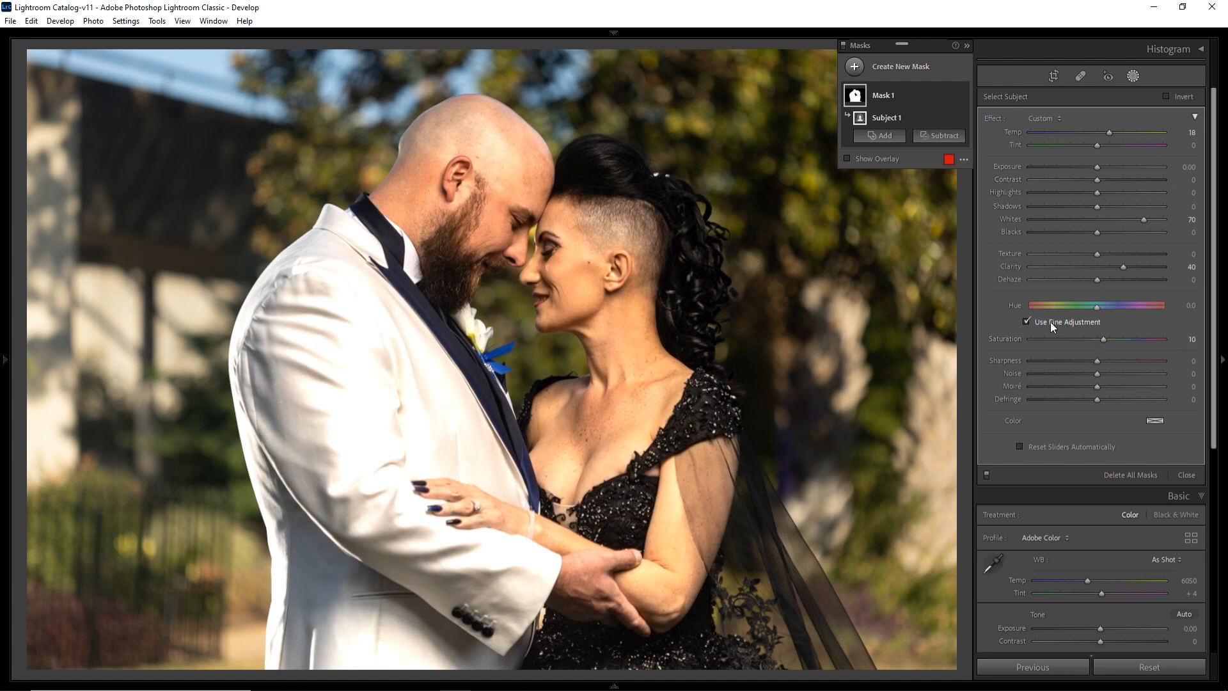
# - Set the subject mask's Clarity to 9, Saturation to 6, and Texture to -22
pyautogui.click(1103, 267)
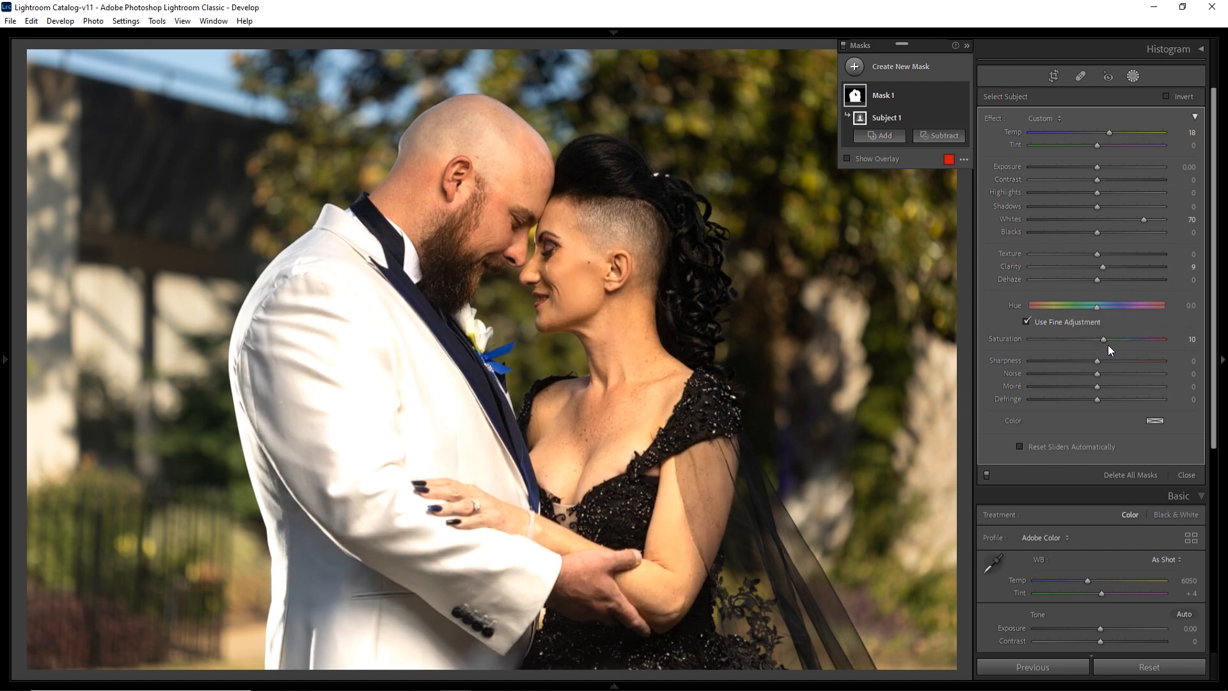
pyautogui.click(1099, 339)
pyautogui.click(1100, 339)
pyautogui.click(1096, 267)
pyautogui.click(1077, 253)
pyautogui.click(1083, 254)
pyautogui.click(1102, 267)
# - Set the subject mask's Whites to 35, Shadows to 22, Highlights to 11, and Temp to 16
pyautogui.click(1120, 219)
pyautogui.moveTo(1097, 206); pyautogui.dragTo(1111, 206)
pyautogui.click(1104, 193)
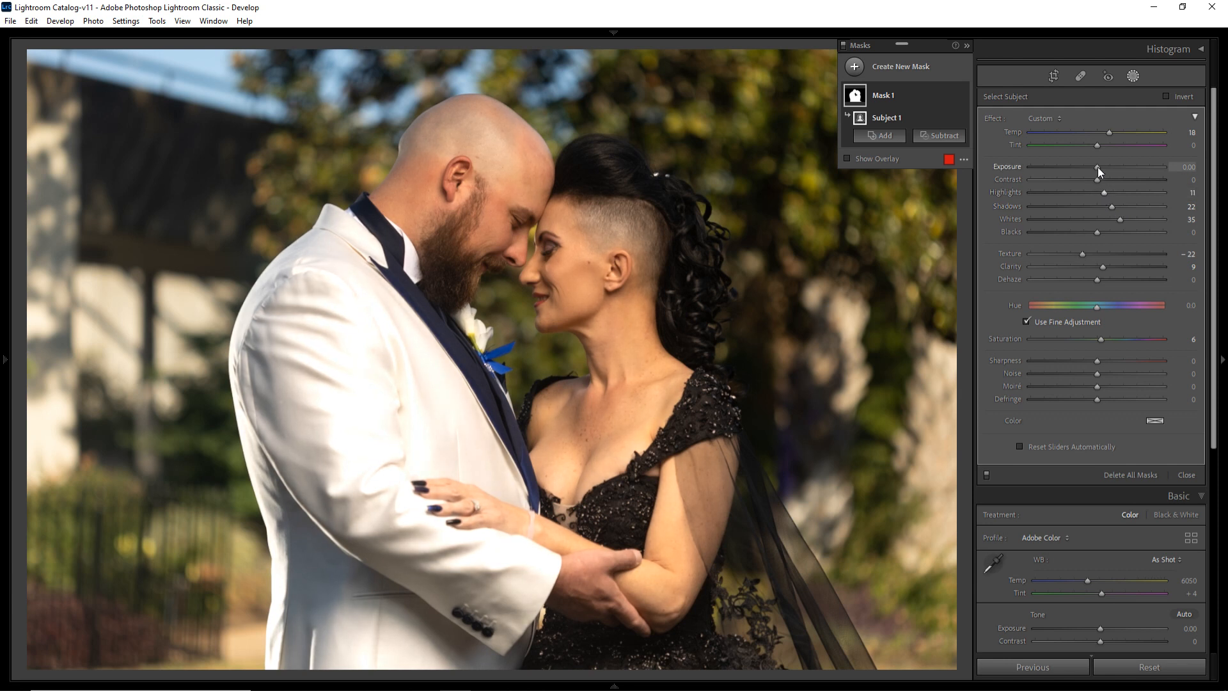
pyautogui.click(1108, 132)
# - Compare the photo with masking switched off and on, and reselect Mask 1
pyautogui.click(988, 474)
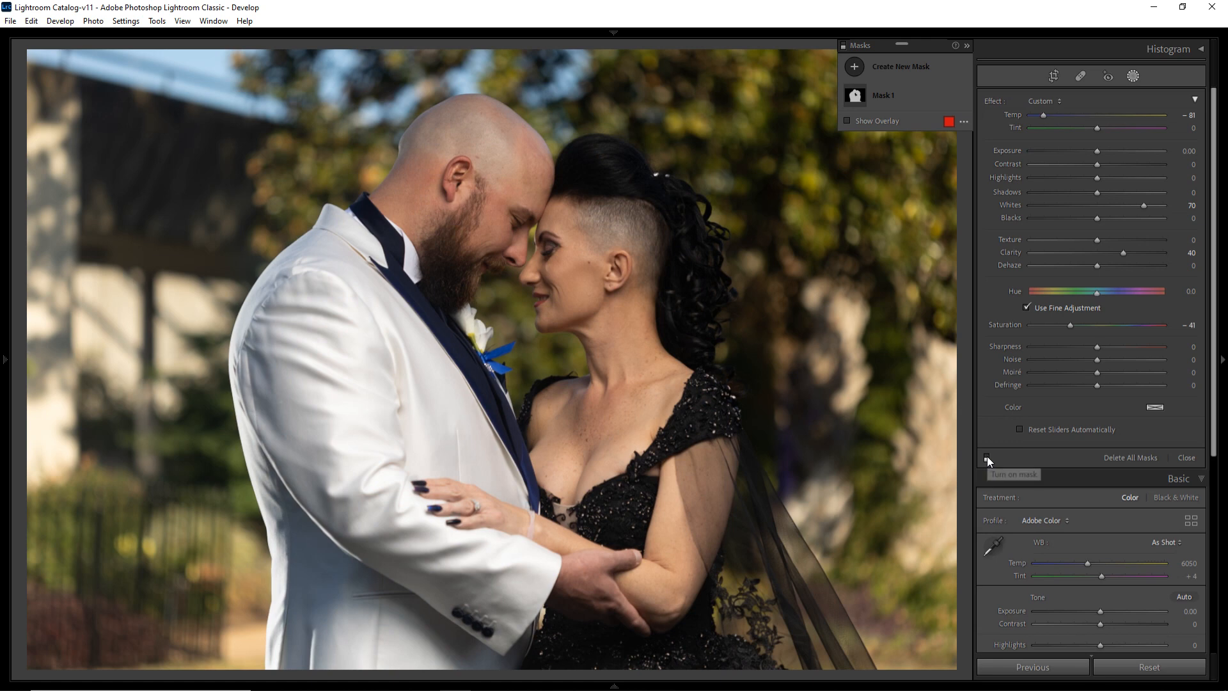
pyautogui.click(988, 456)
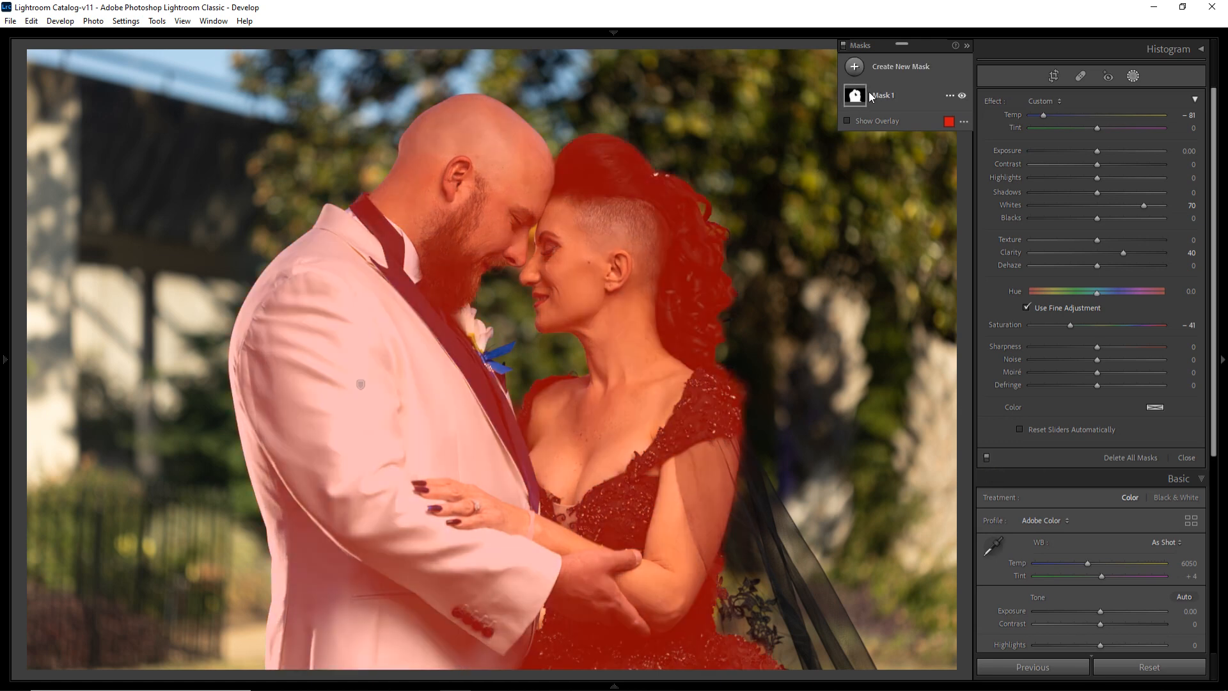
pyautogui.click(869, 91)
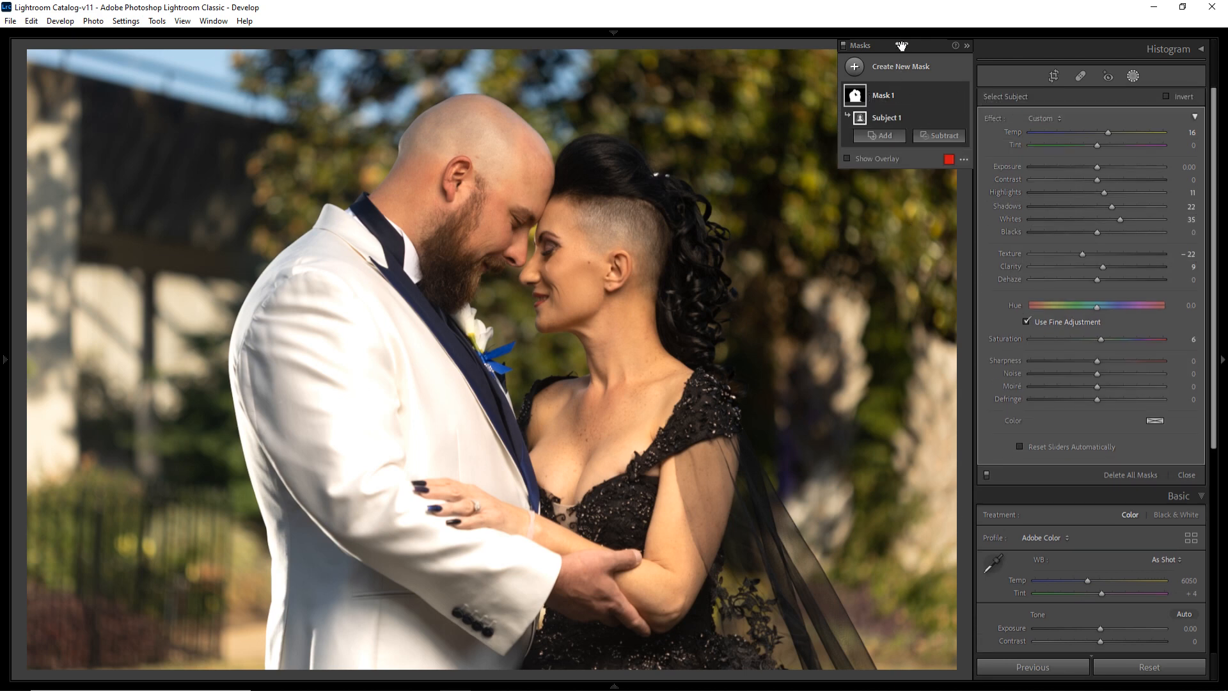
# - Detach the Masks panel, place it over the photo's upper right area, and keep Mask 1 selected
pyautogui.moveTo(902, 44); pyautogui.dragTo(884, 171)
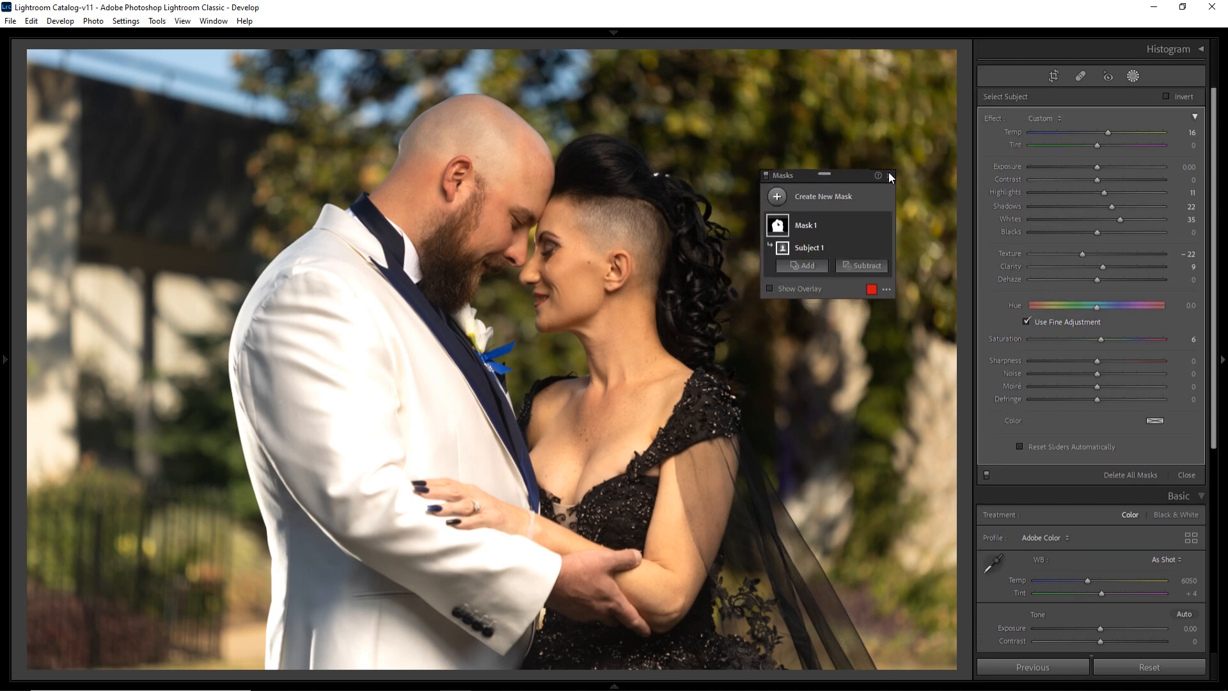
pyautogui.click(887, 176)
pyautogui.click(892, 177)
pyautogui.moveTo(828, 175); pyautogui.dragTo(896, 141)
pyautogui.hotkey('ctrl', 'z')
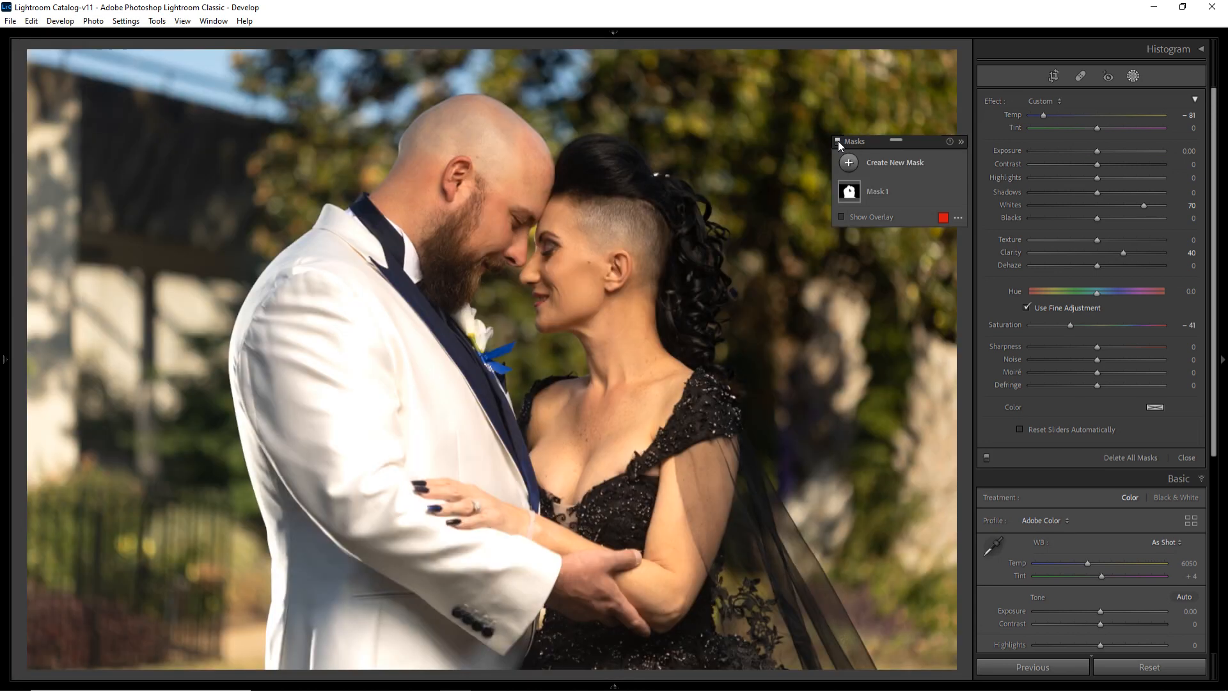
pyautogui.moveTo(858, 190)
pyautogui.hotkey('ctrl', 'shift', 'z')
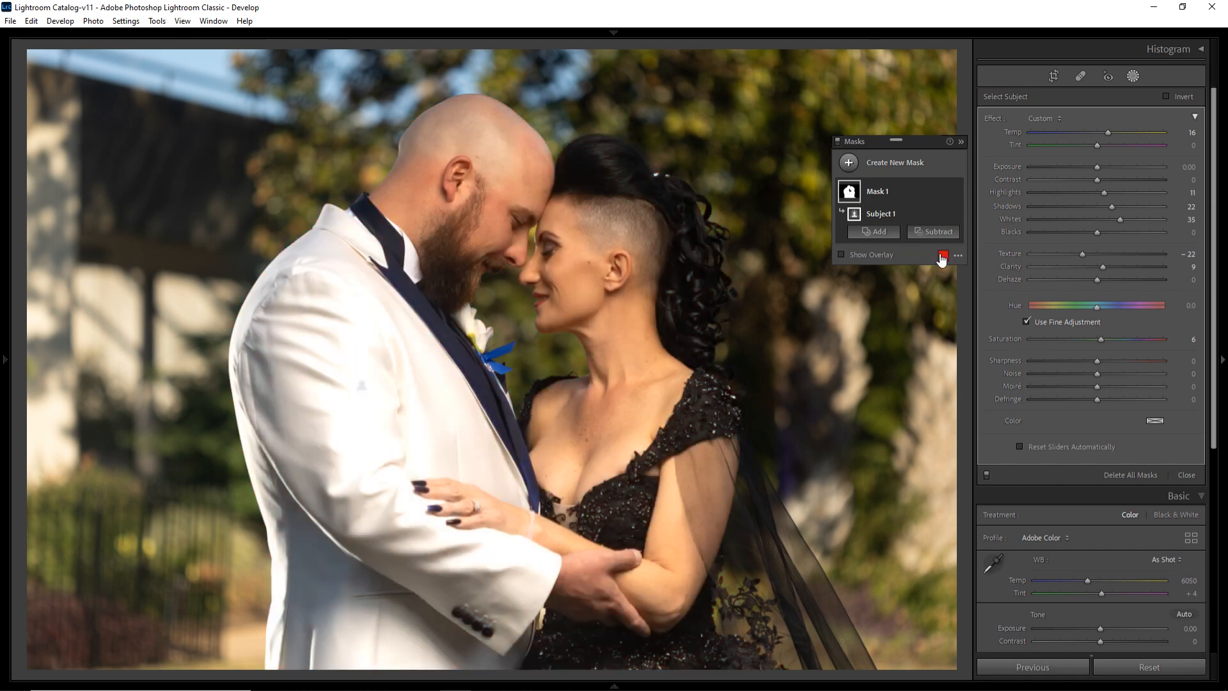
# - Change the mask overlay colour to green and show the overlay on the couple
pyautogui.click(943, 255)
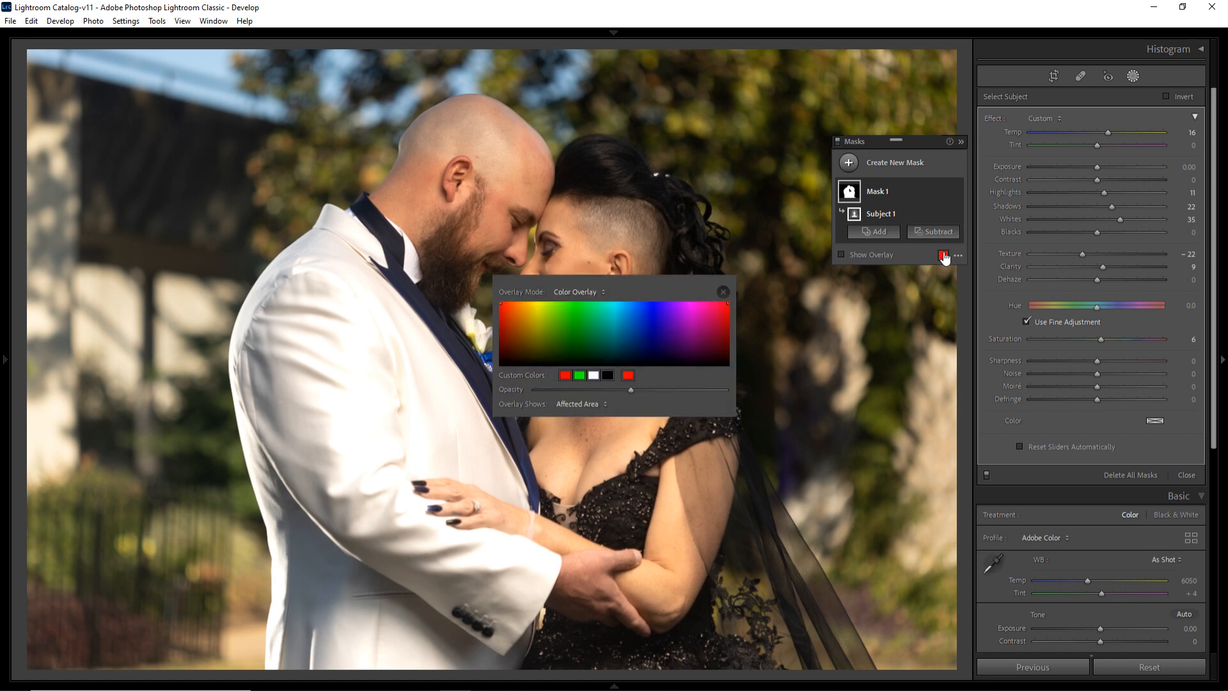
pyautogui.click(655, 312)
pyautogui.moveTo(655, 312); pyautogui.dragTo(575, 304)
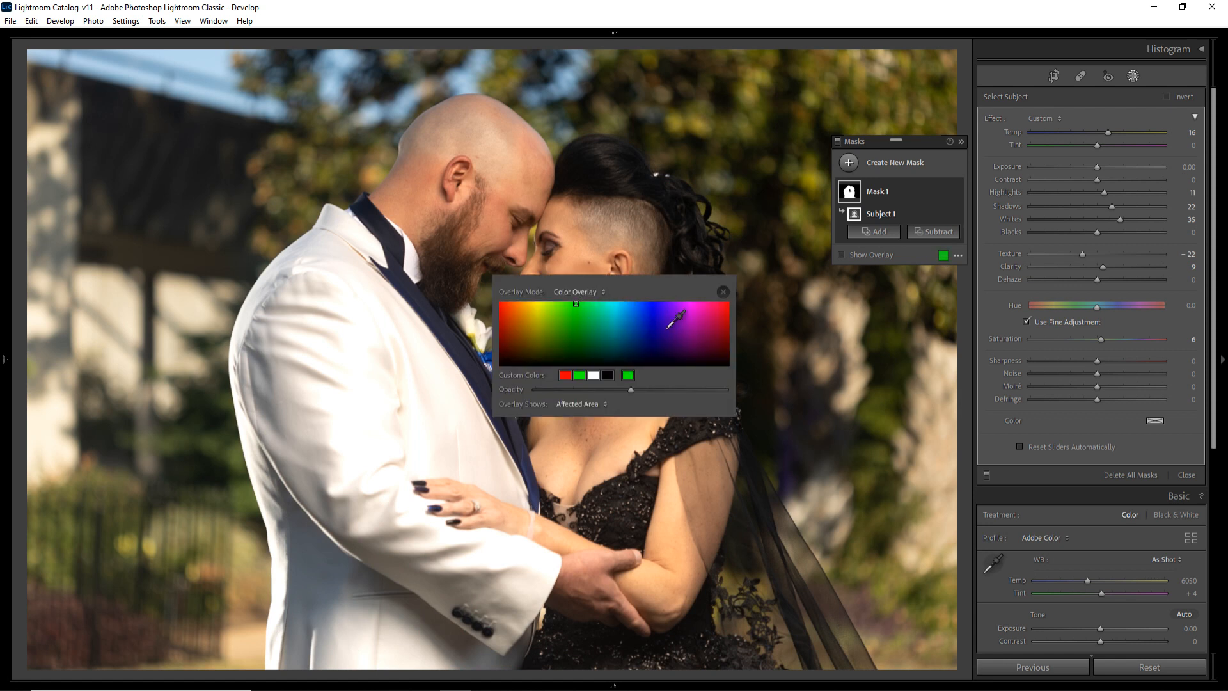
pyautogui.click(849, 256)
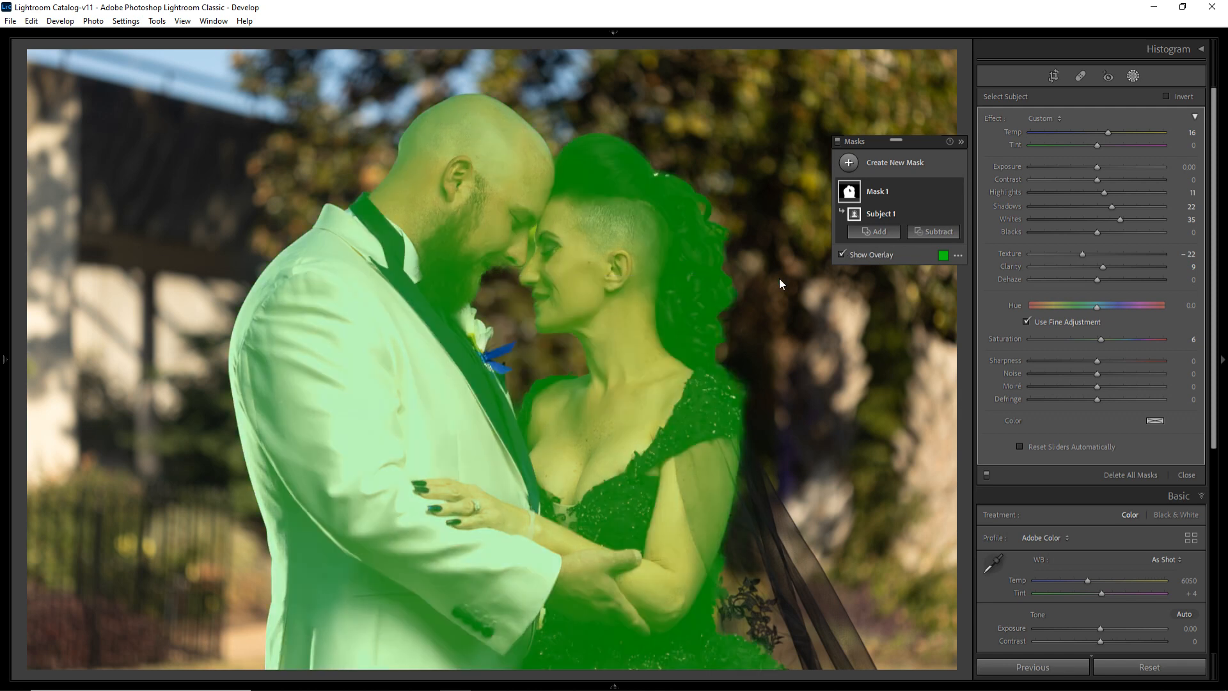
pyautogui.click(842, 254)
pyautogui.click(842, 255)
# - Inspect the green overlay up close along the sleeve, boutonniere, faces, and hair to check the mask's coverage
pyautogui.press('z')
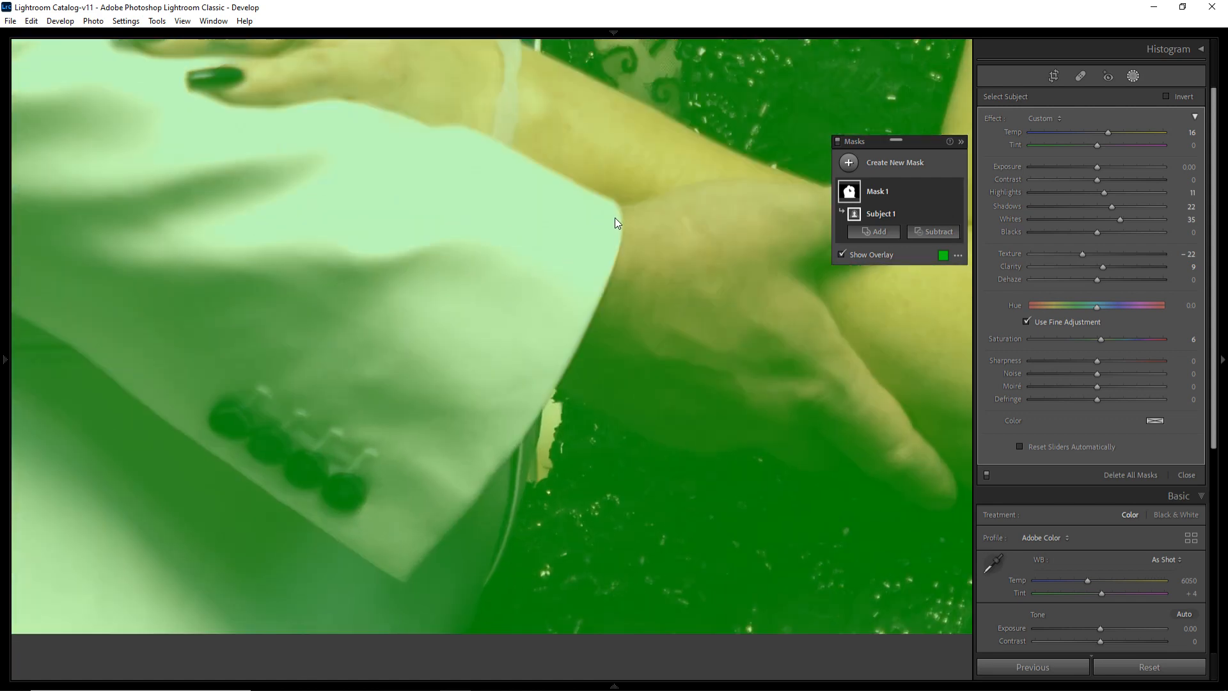
pyautogui.moveTo(562, 104); pyautogui.dragTo(672, 543)
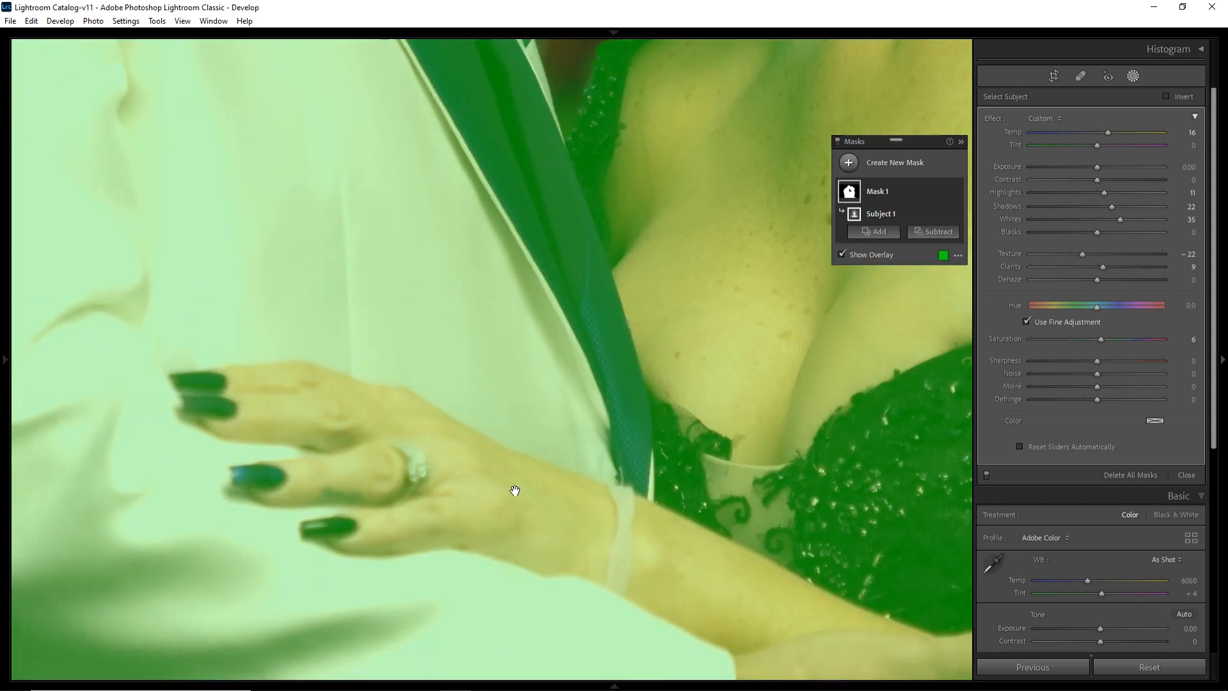
pyautogui.moveTo(557, 173); pyautogui.dragTo(551, 464)
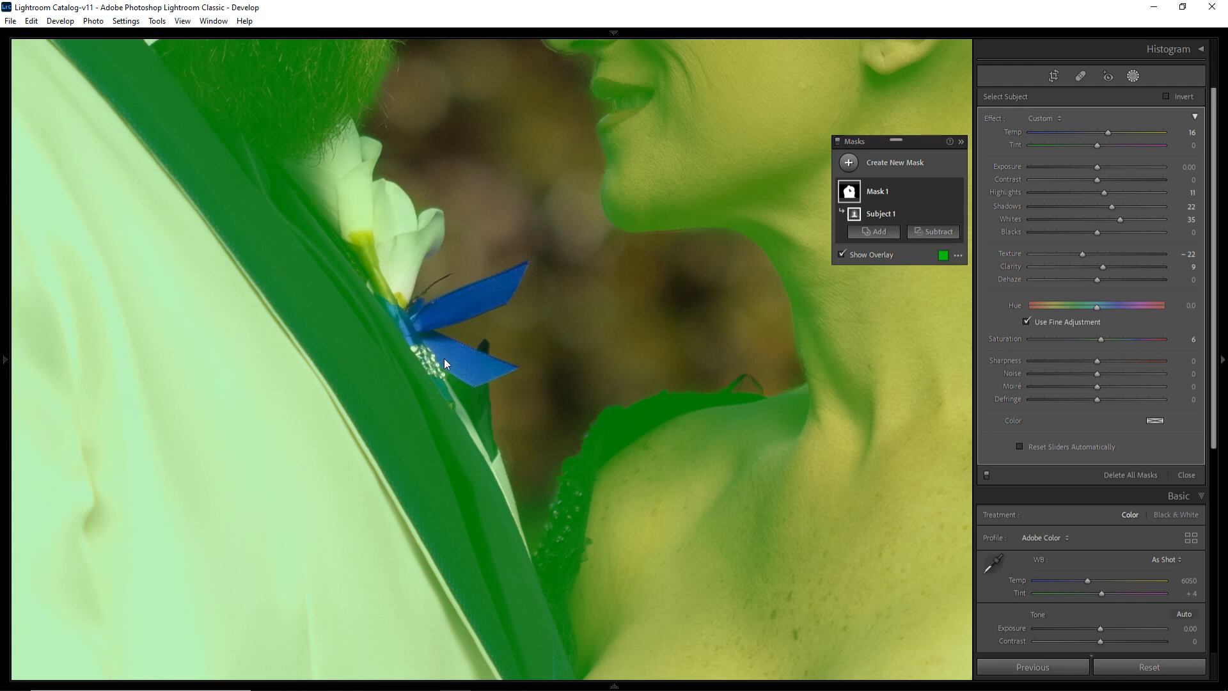
pyautogui.click(764, 282)
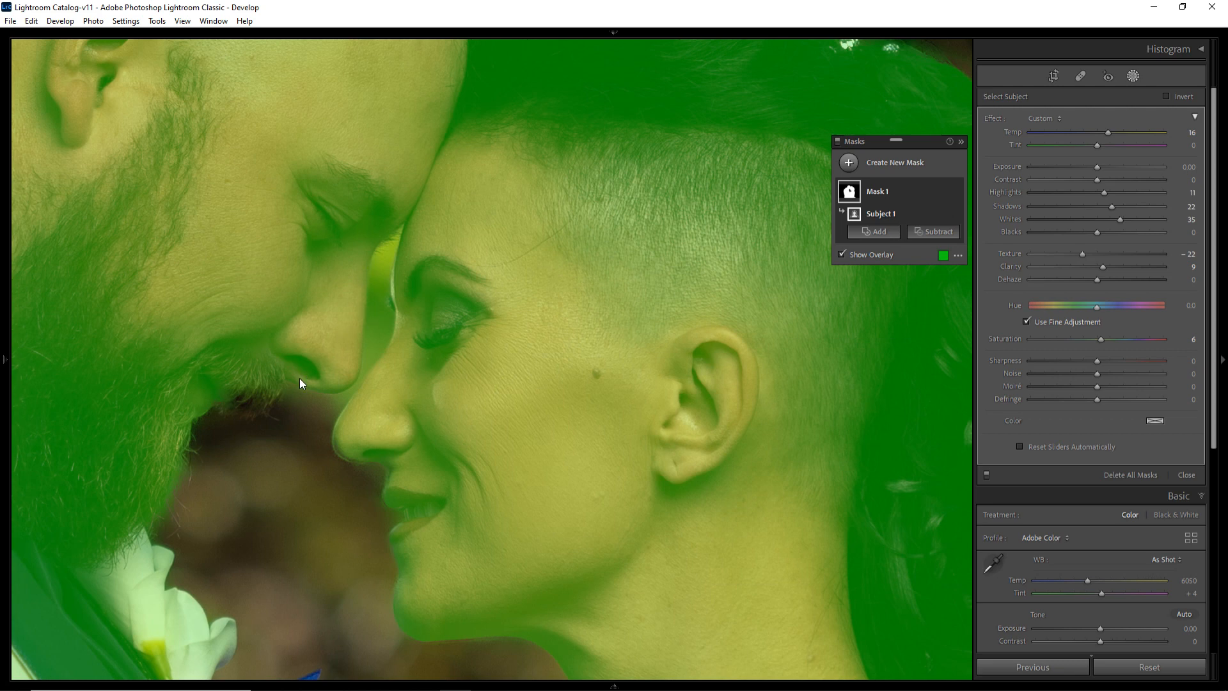
pyautogui.click(666, 214)
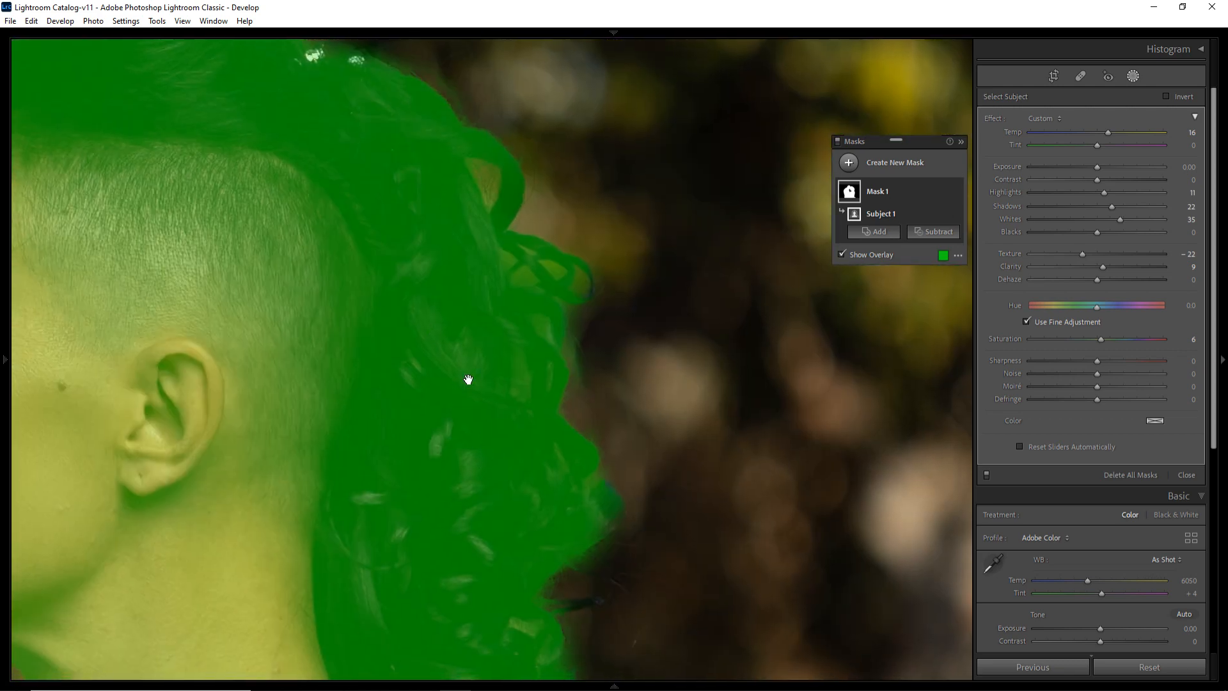
pyautogui.moveTo(465, 538); pyautogui.dragTo(373, 247)
pyautogui.moveTo(160, 218); pyautogui.dragTo(491, 465)
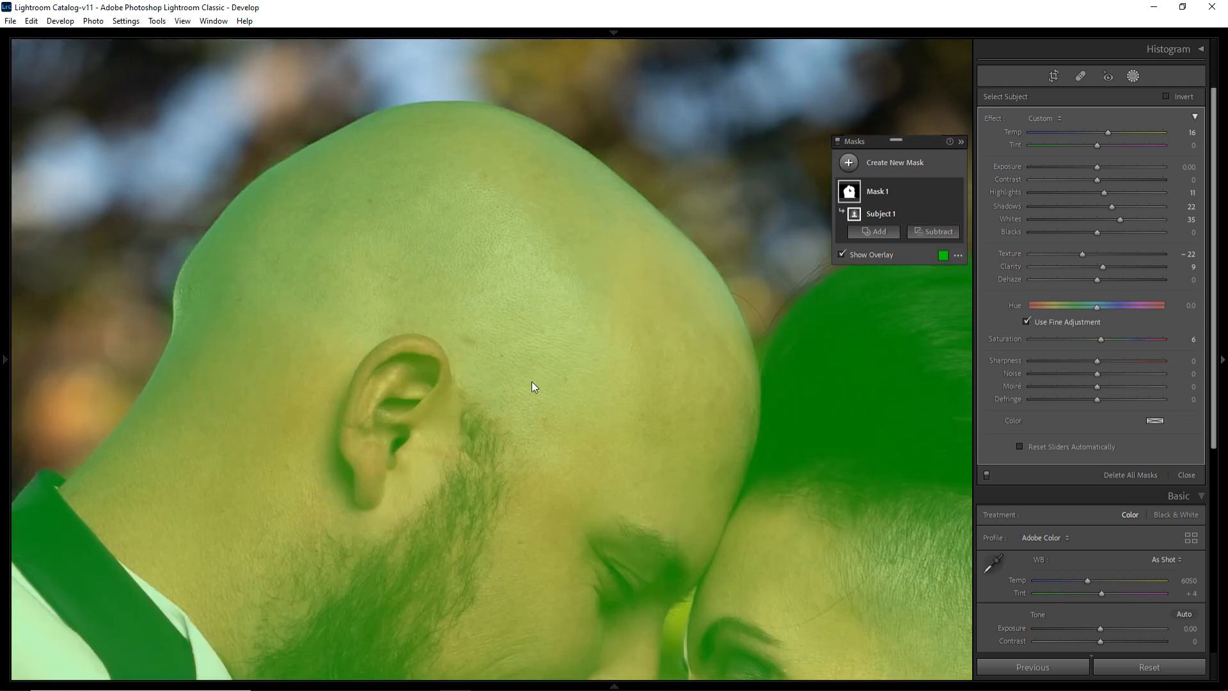
# - Check the green overlay along the hands, dress and veil, return to the whole photo, and hide the overlay
pyautogui.moveTo(255, 415); pyautogui.dragTo(458, 179)
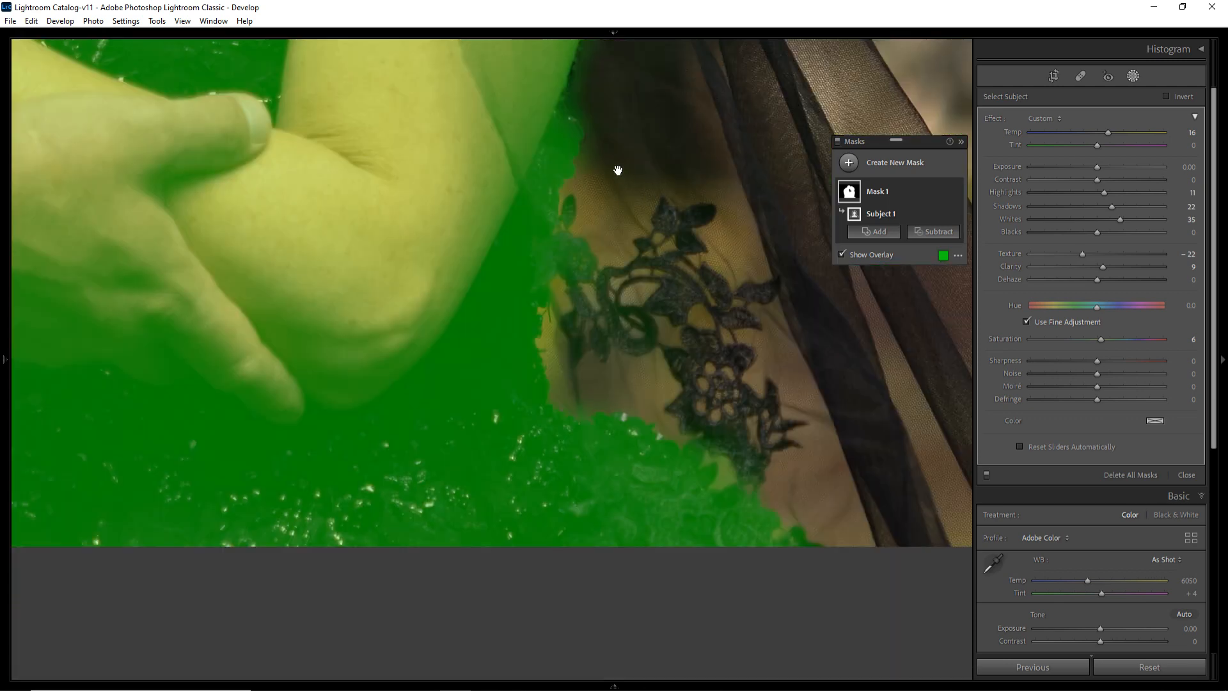
pyautogui.moveTo(618, 170); pyautogui.dragTo(624, 380)
pyautogui.click(623, 372)
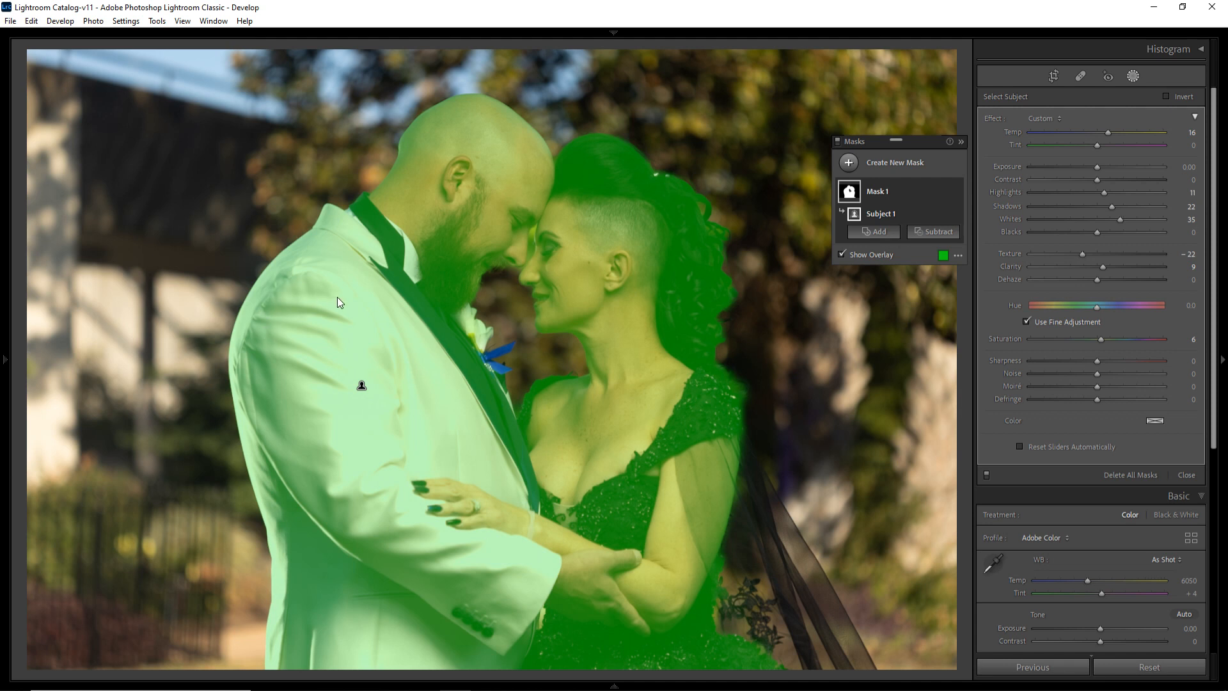
pyautogui.click(843, 255)
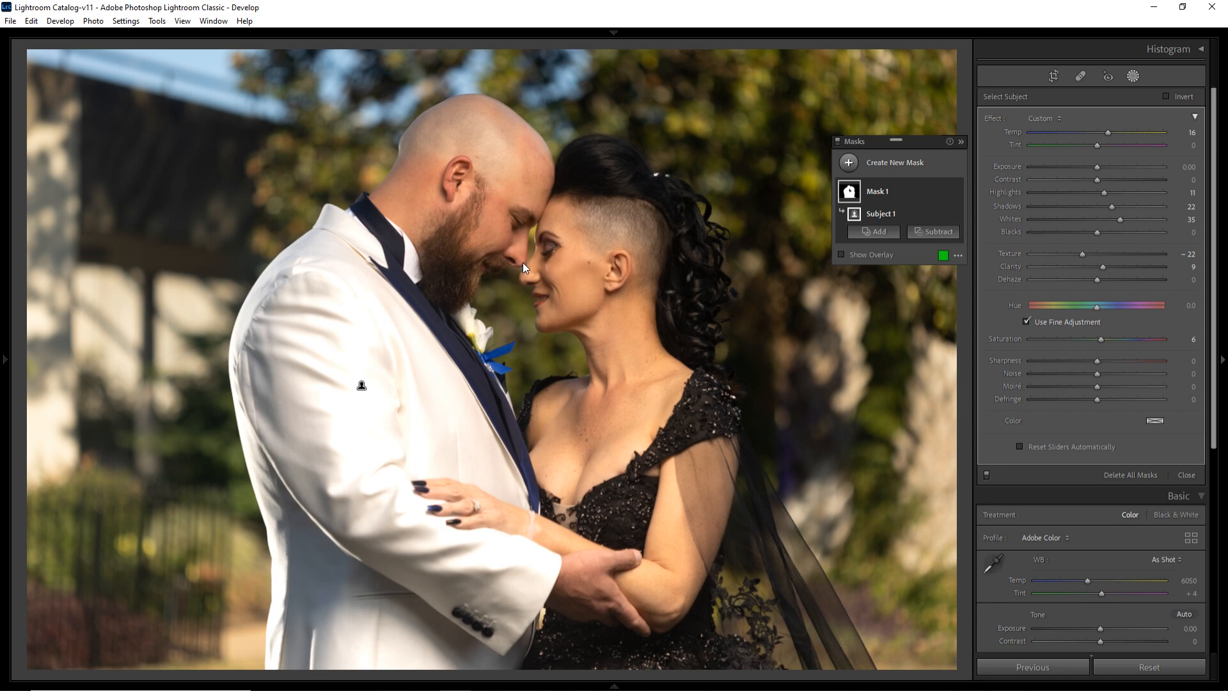
# - Show the overlay again on the couple's faces and change its colour to orange-red
pyautogui.press('z')
pyautogui.moveTo(474, 211); pyautogui.dragTo(912, 507)
pyautogui.moveTo(883, 331); pyautogui.dragTo(862, 250)
pyautogui.press('o')
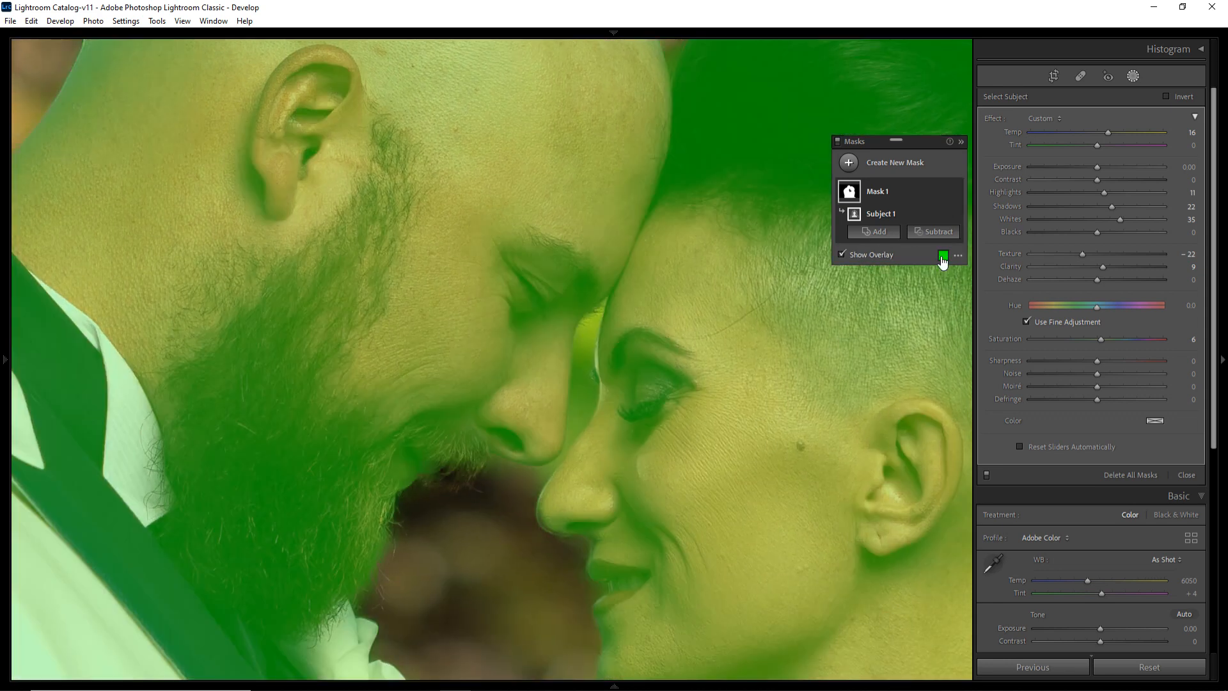
pyautogui.click(943, 259)
pyautogui.click(502, 312)
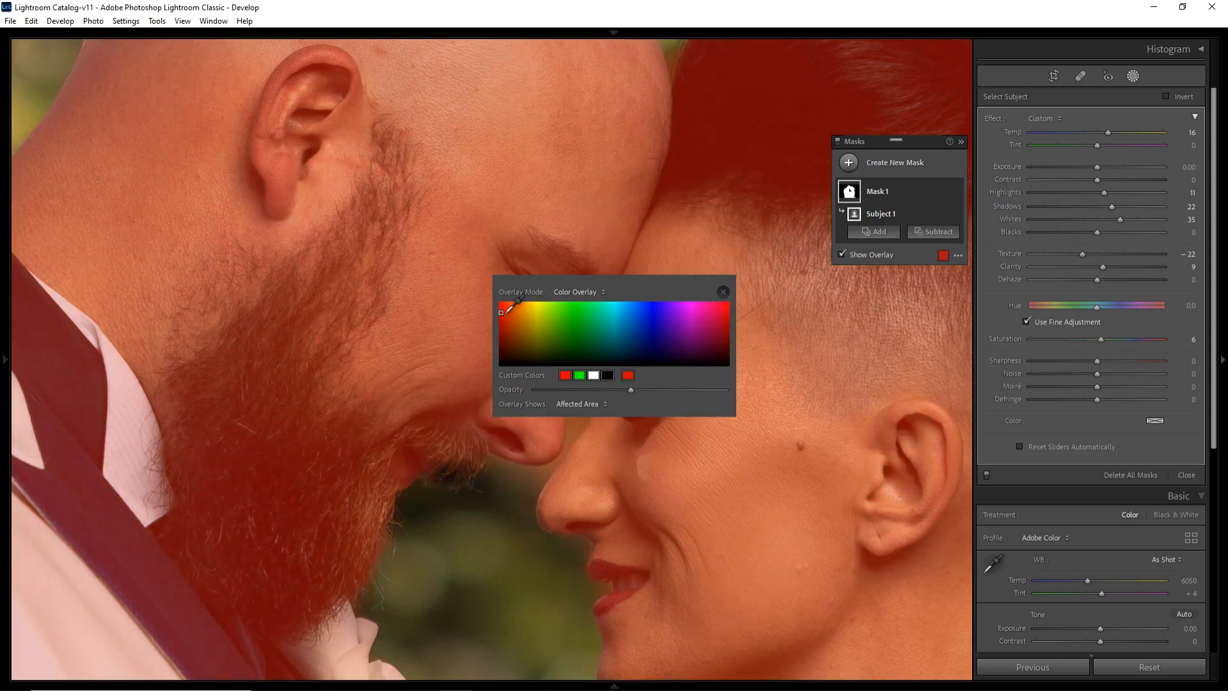
pyautogui.click(506, 306)
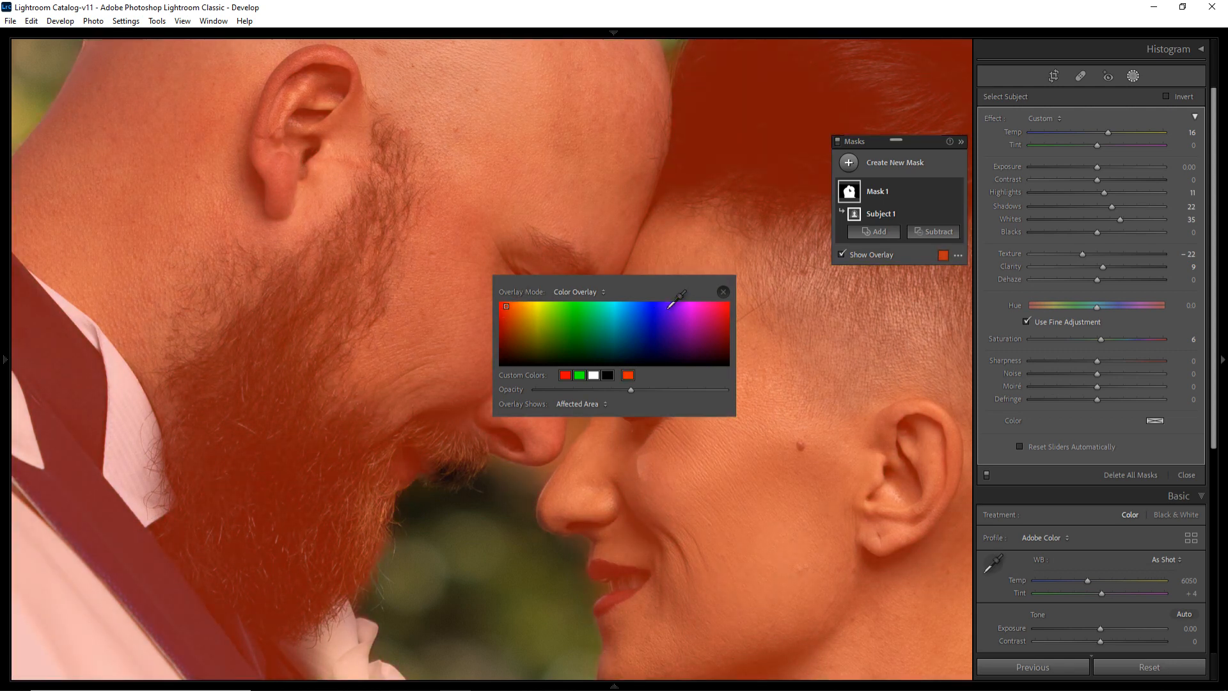
pyautogui.click(724, 292)
pyautogui.moveTo(673, 426); pyautogui.dragTo(592, 392)
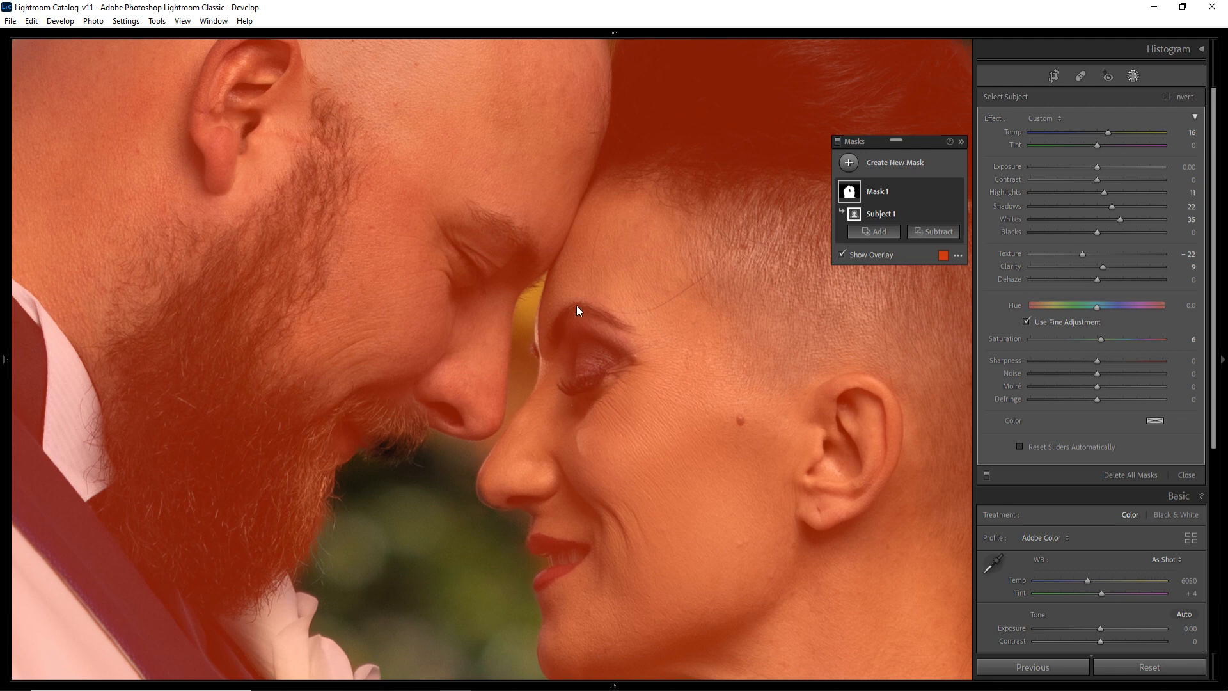
# - Rename Mask 1 as "Them" and expand it to show its components
pyautogui.doubleClick(886, 190)
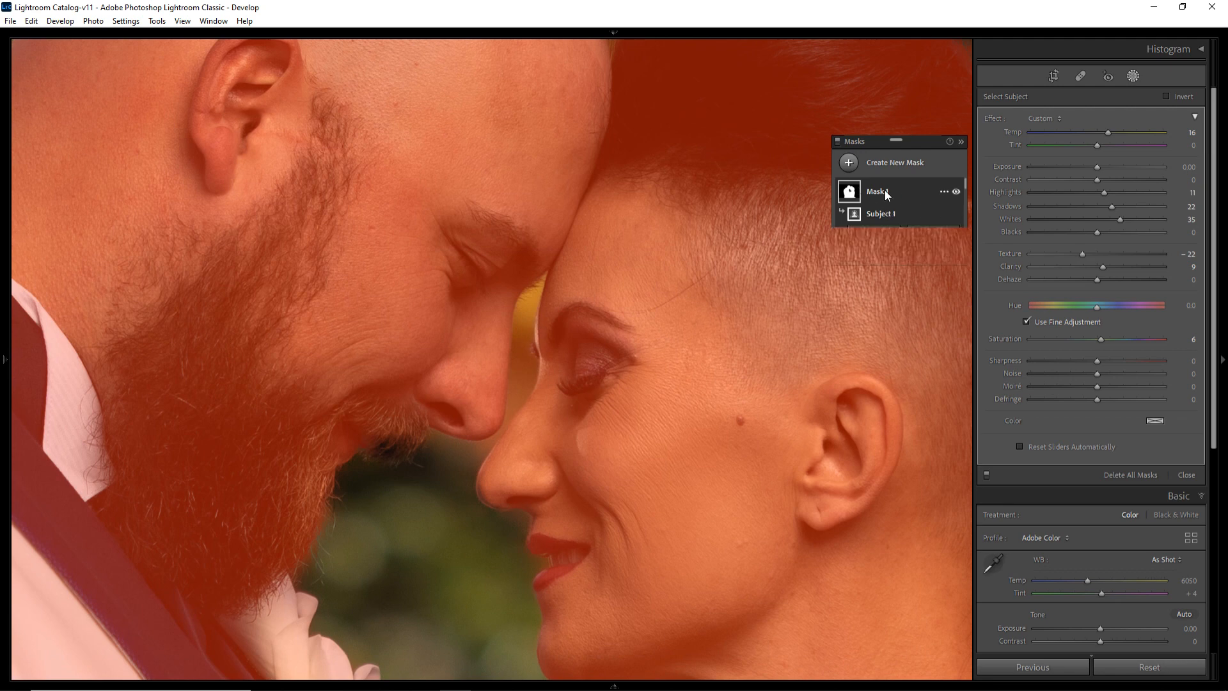
pyautogui.write('Them')
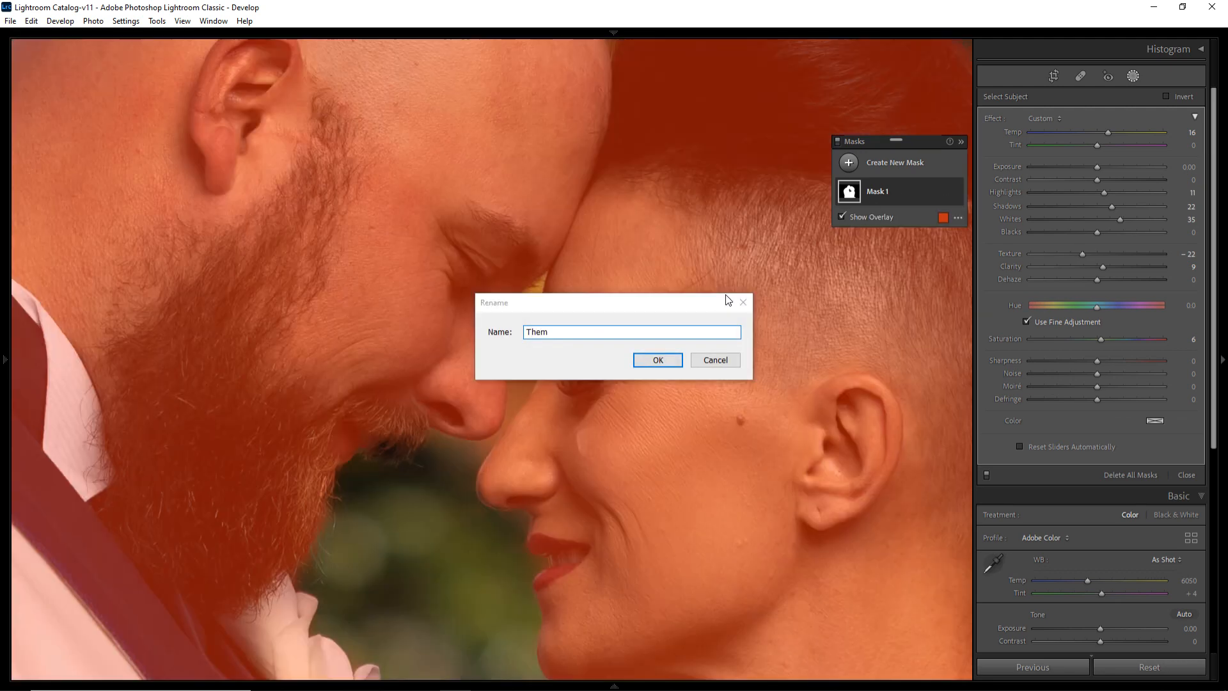
pyautogui.press('Return')
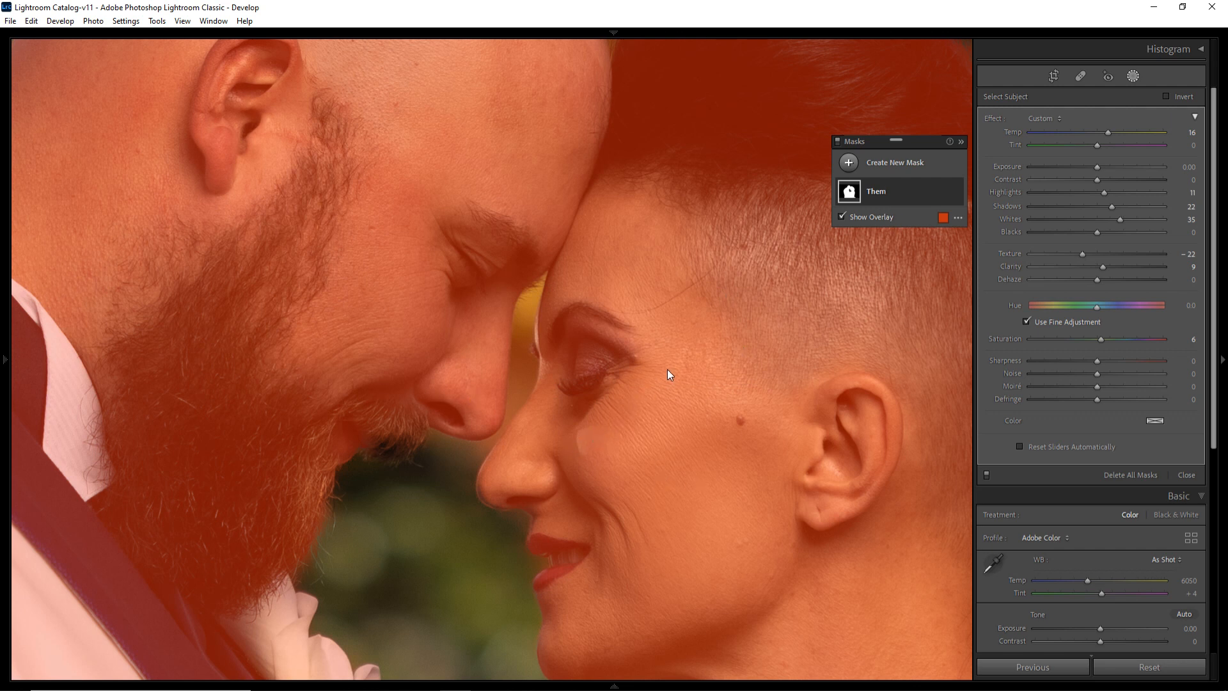
pyautogui.click(850, 191)
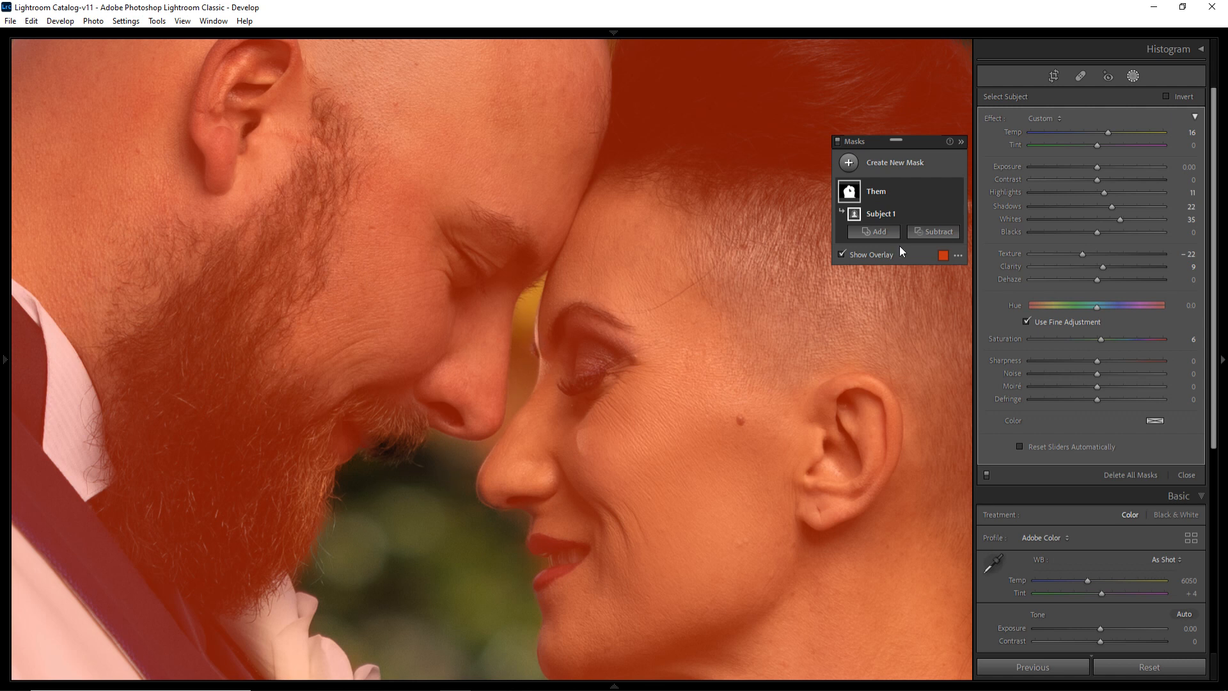
# - Start a subtracting brush on the Them mask with size 6, feather 86, flow 100 and Auto Mask enabled
pyautogui.click(932, 238)
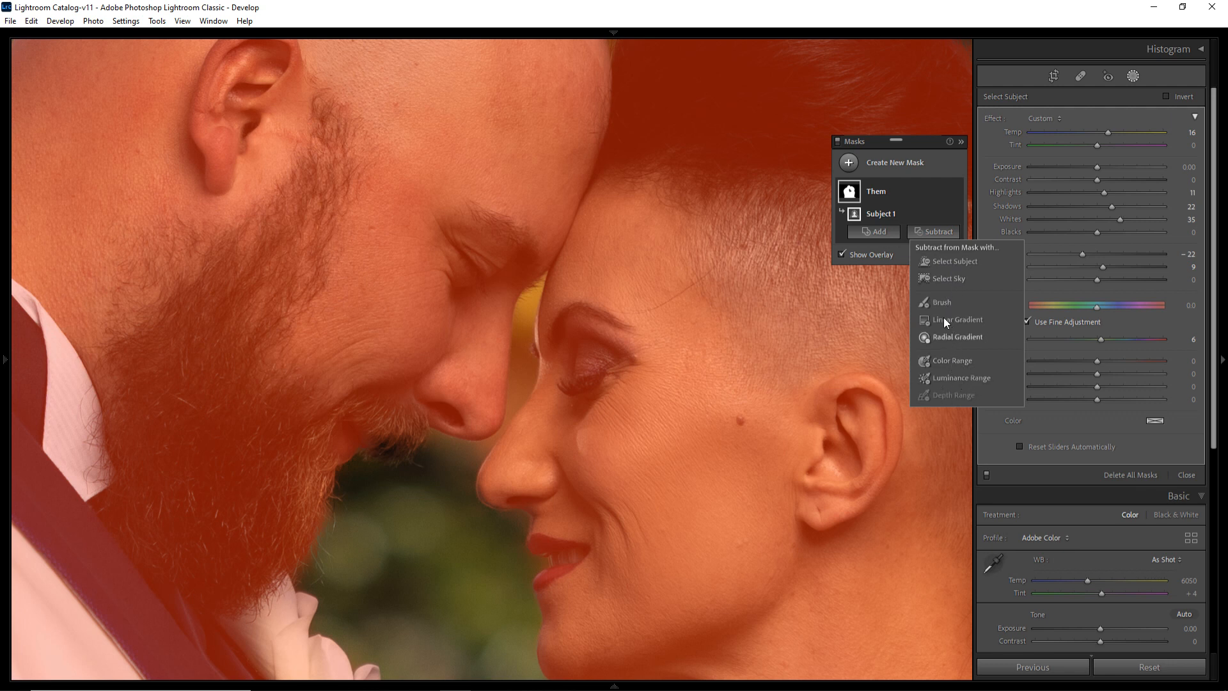
pyautogui.click(930, 303)
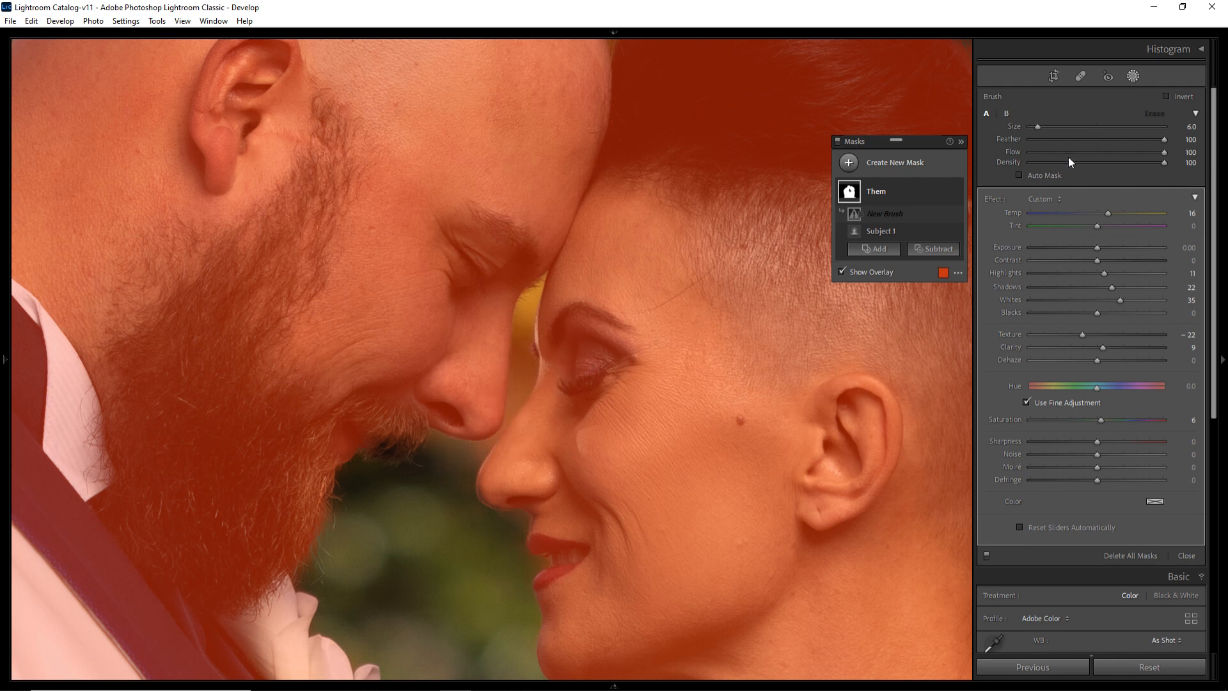
pyautogui.moveTo(1035, 126); pyautogui.dragTo(1115, 151)
pyautogui.click(1042, 139)
pyautogui.moveTo(1120, 148); pyautogui.dragTo(1146, 160)
pyautogui.scroll(-3, 529, 354)
pyautogui.scroll(-1, 526, 350)
pyautogui.press('-')
pyautogui.press('=')
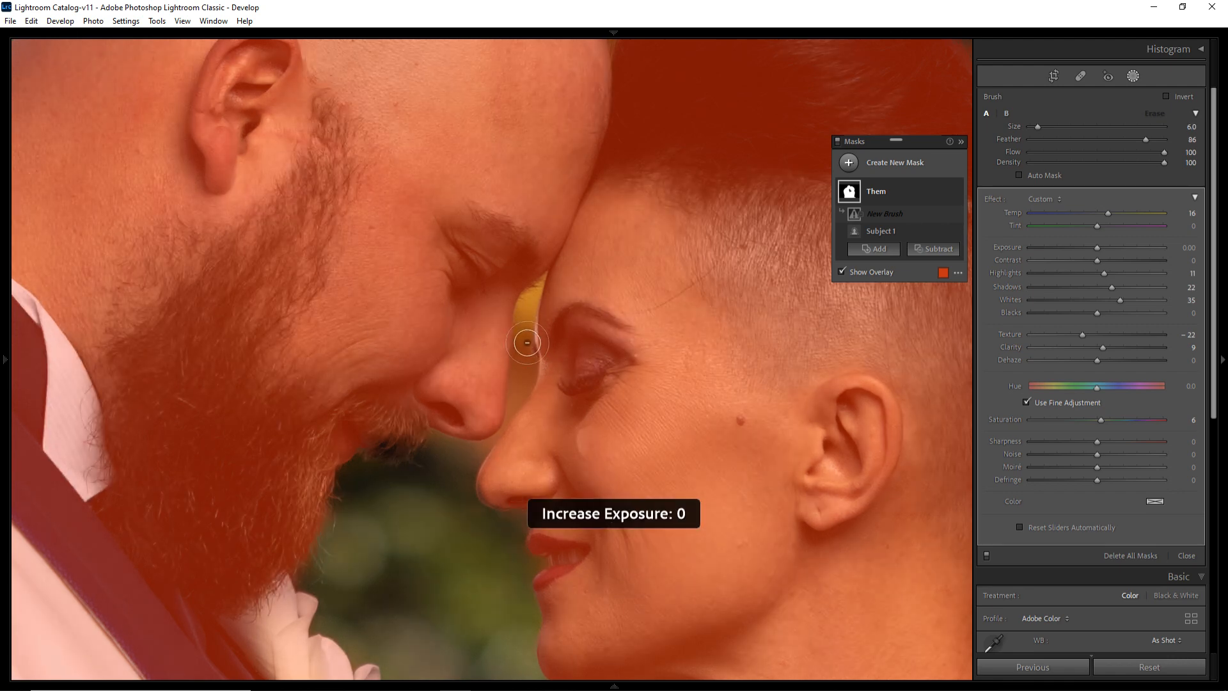
pyautogui.scroll(4, 527, 343)
pyautogui.scroll(-5, 527, 343)
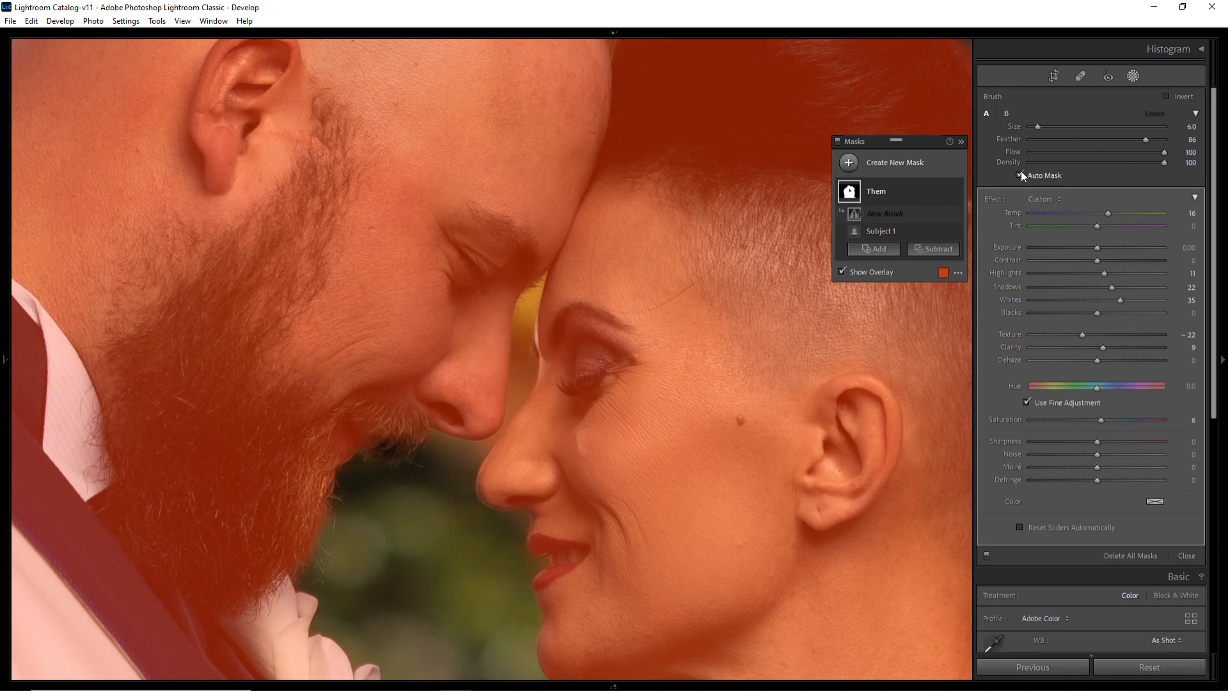
# - Paint the background gap between the couple's foreheads and noses out of the mask
pyautogui.moveTo(531, 285)
pyautogui.mouseDown()
pyautogui.moveTo(514, 409)
pyautogui.moveTo(477, 440)
pyautogui.mouseUp()
pyautogui.click(486, 445)
pyautogui.click(490, 439)
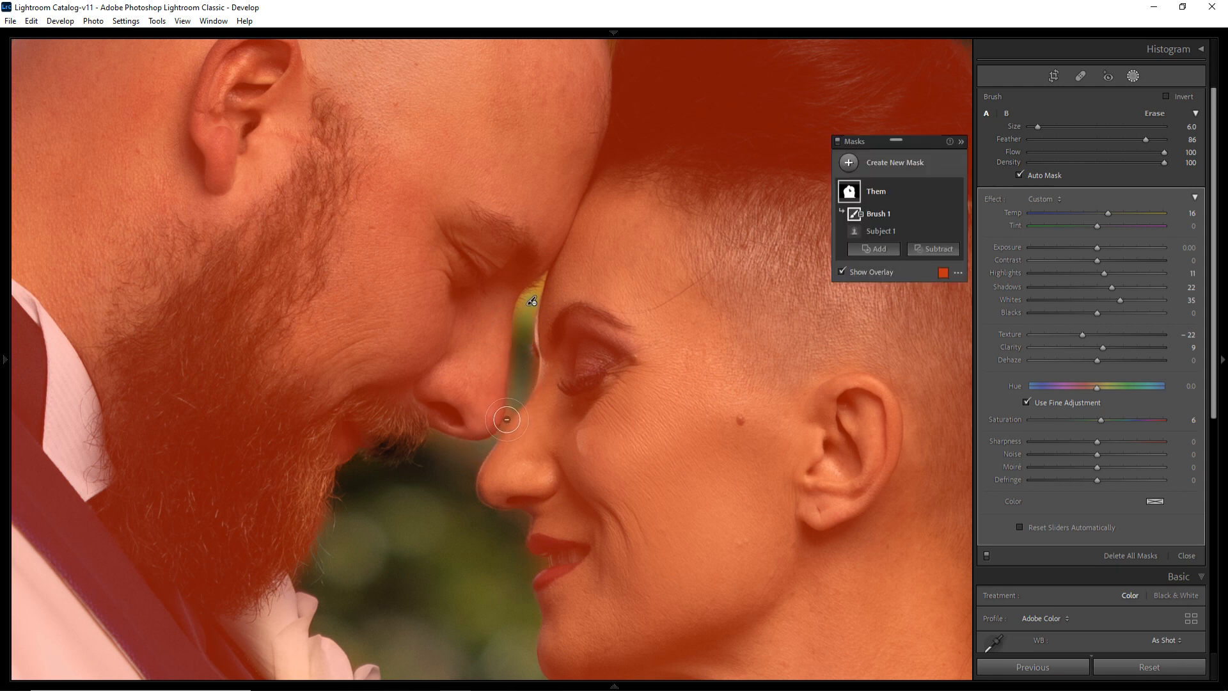
pyautogui.click(502, 424)
pyautogui.click(496, 435)
pyautogui.click(520, 411)
pyautogui.moveTo(521, 357); pyautogui.dragTo(545, 270)
# - Subtract the background between the jacket lapel and the woman's lace shoulder from the mask
pyautogui.moveTo(562, 413); pyautogui.dragTo(502, 93)
pyautogui.moveTo(658, 480); pyautogui.dragTo(657, 254)
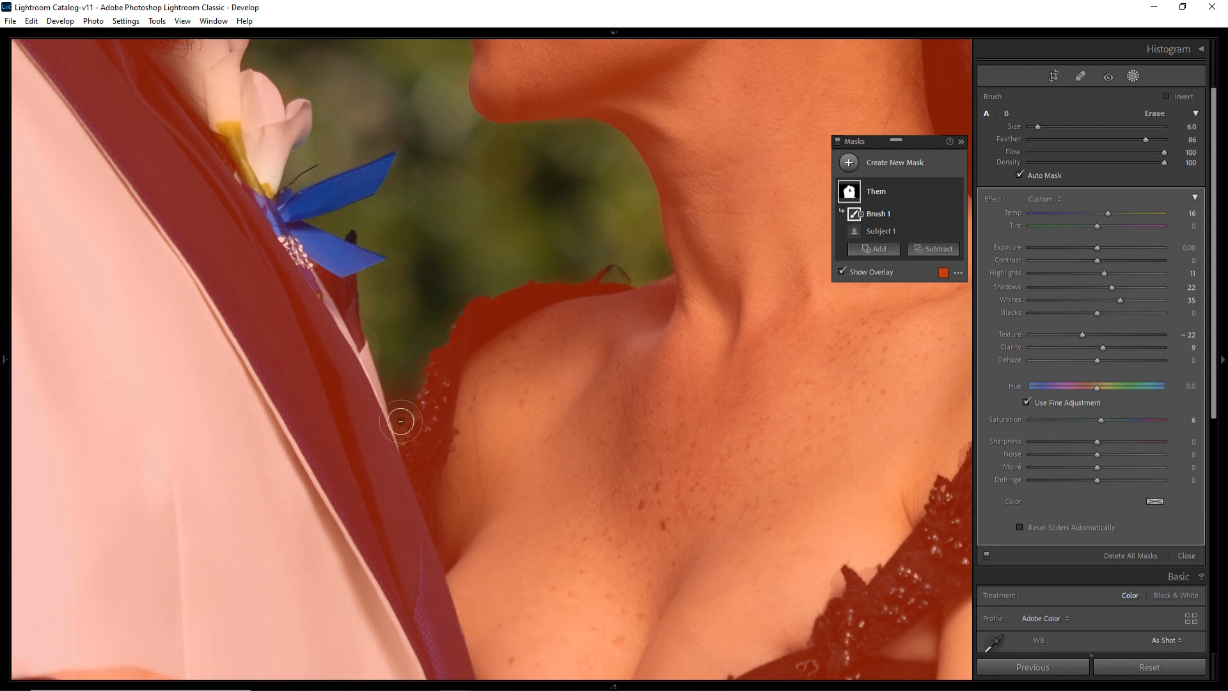
pyautogui.moveTo(397, 380)
pyautogui.mouseDown()
pyautogui.moveTo(403, 429)
pyautogui.moveTo(400, 386)
pyautogui.moveTo(434, 333)
pyautogui.mouseUp()
# - Add a brush to the Them mask and paint in the missed curls beside the woman's neck and shoulder
pyautogui.moveTo(669, 403)
pyautogui.mouseDown()
pyautogui.moveTo(294, 384)
pyautogui.moveTo(411, 371)
pyautogui.moveTo(557, 282)
pyautogui.moveTo(260, 279)
pyautogui.moveTo(480, 337)
pyautogui.moveTo(712, 348)
pyautogui.moveTo(694, 358)
pyautogui.moveTo(620, 573)
pyautogui.moveTo(584, 417)
pyautogui.mouseUp()
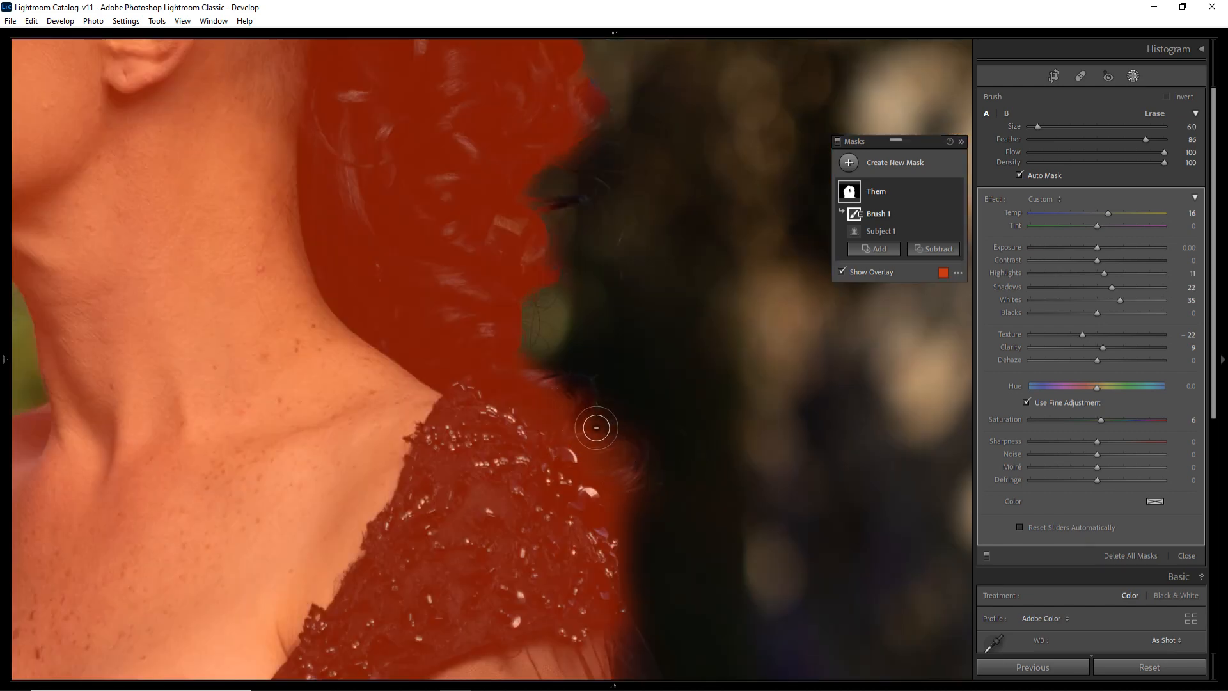
pyautogui.click(863, 253)
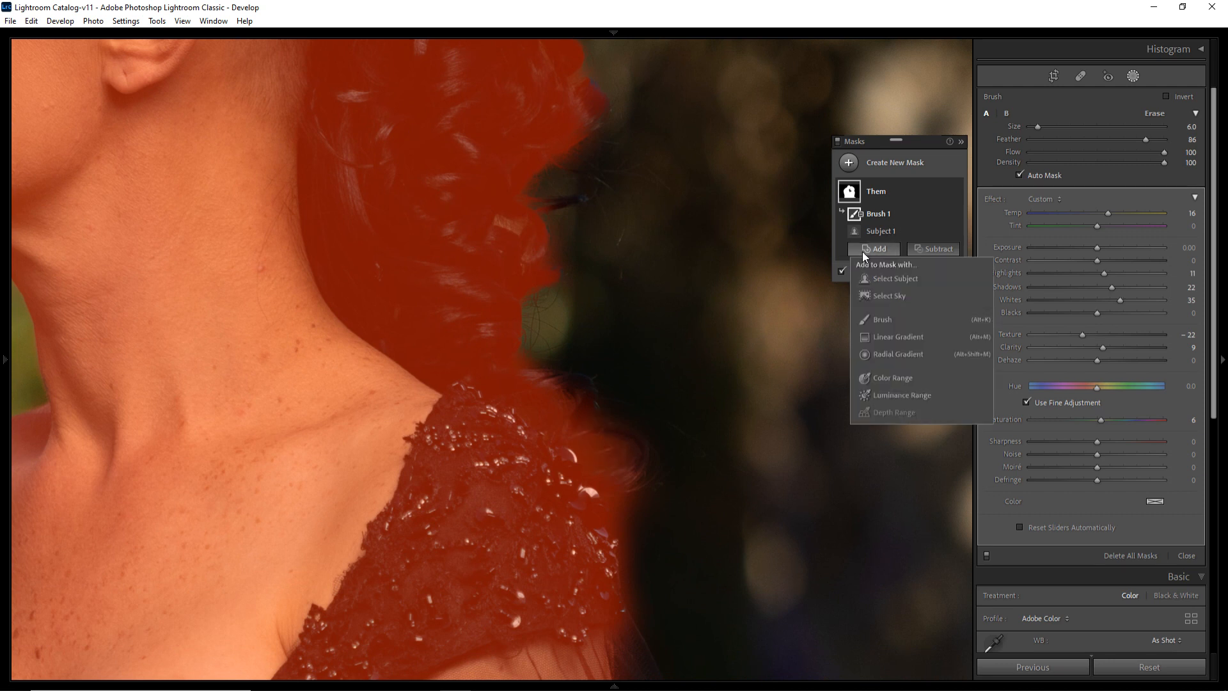
pyautogui.click(880, 321)
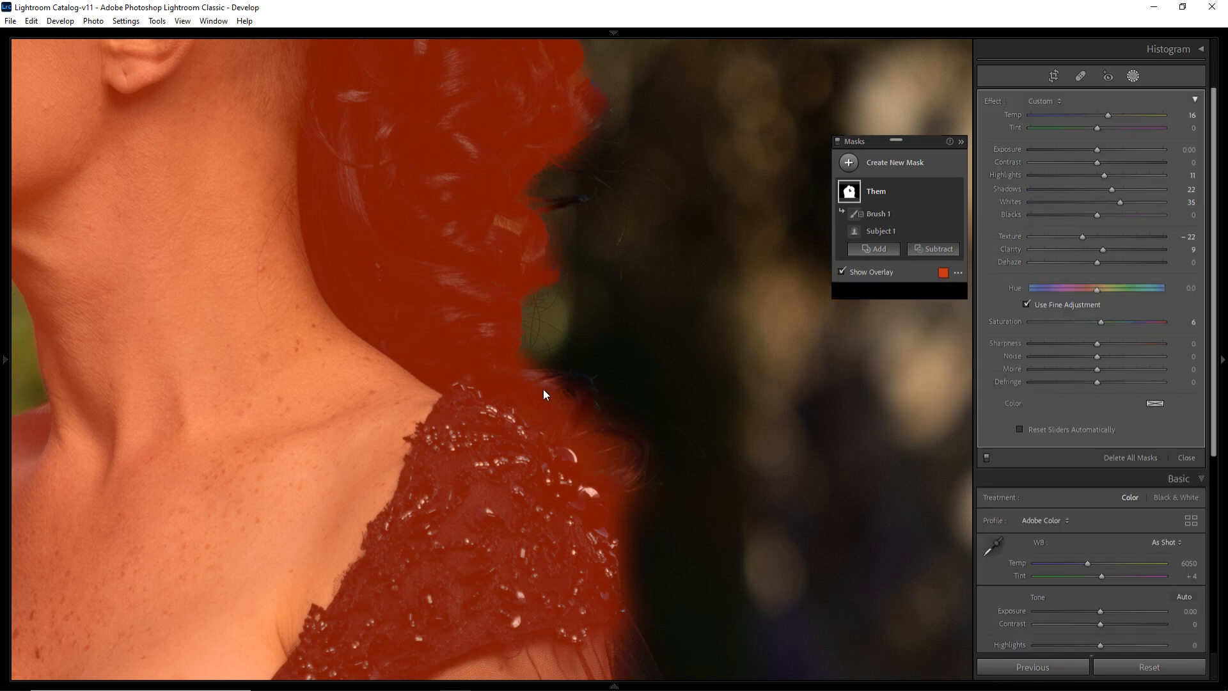
pyautogui.moveTo(535, 385); pyautogui.dragTo(588, 393)
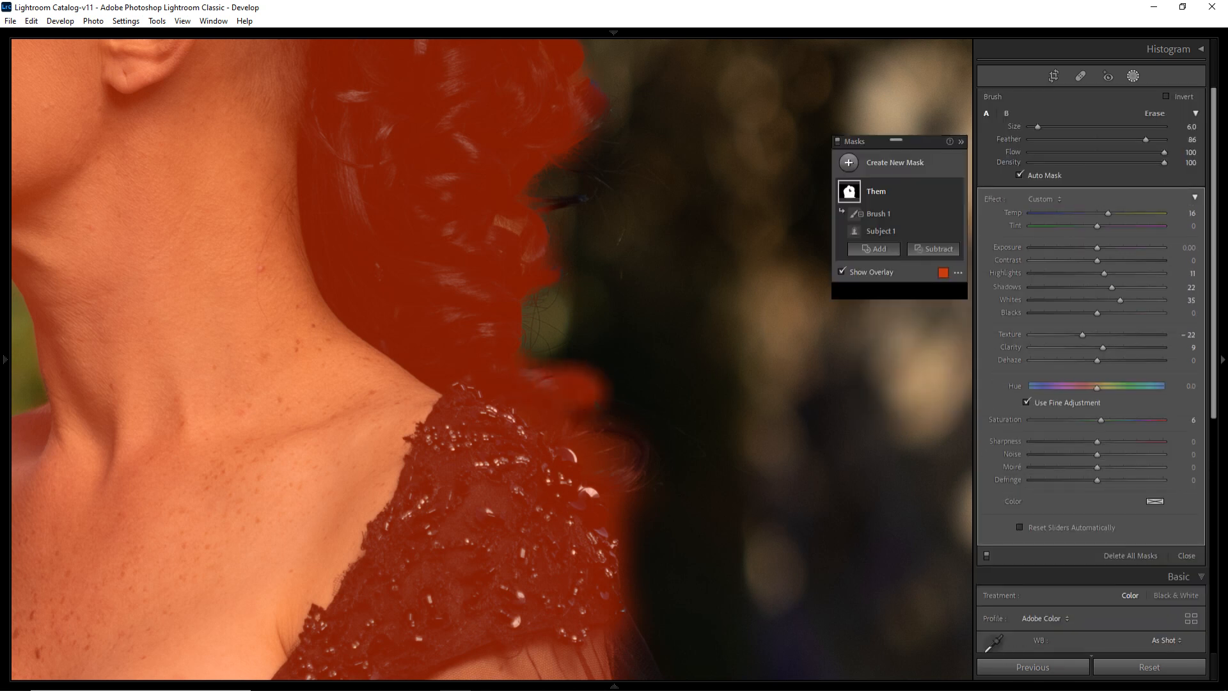
pyautogui.moveTo(601, 439)
pyautogui.mouseDown()
pyautogui.moveTo(636, 447)
pyautogui.moveTo(622, 473)
pyautogui.moveTo(586, 459)
pyautogui.mouseUp()
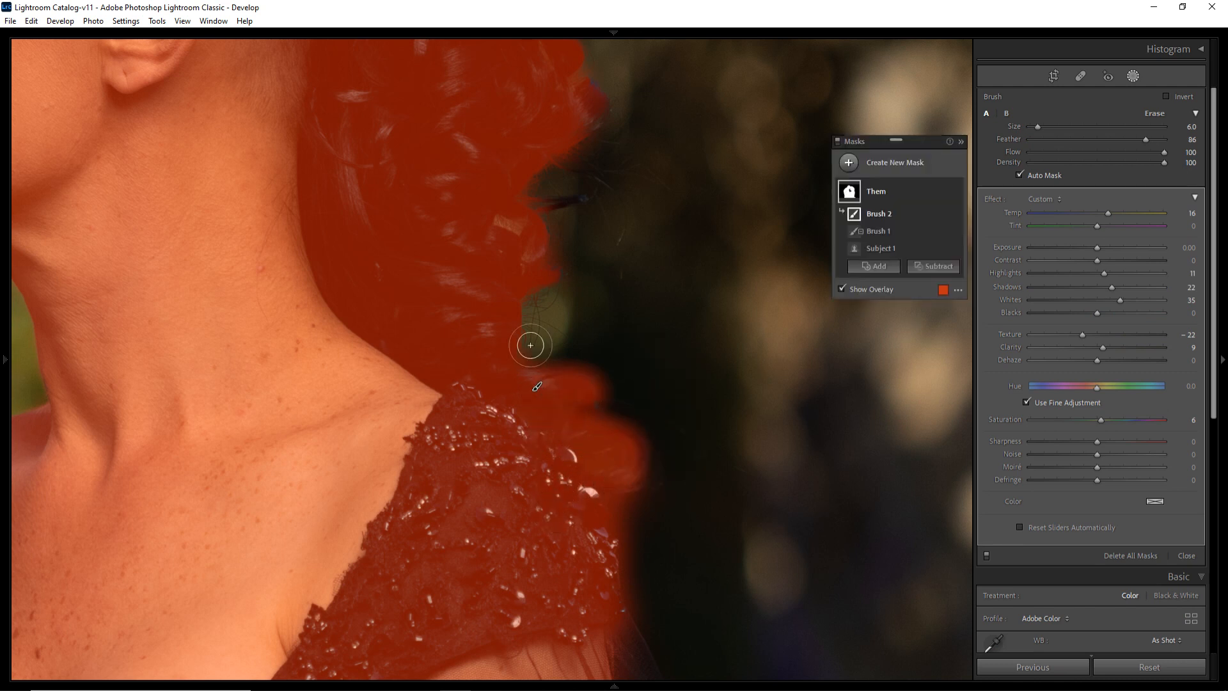
pyautogui.moveTo(584, 198); pyautogui.dragTo(571, 201)
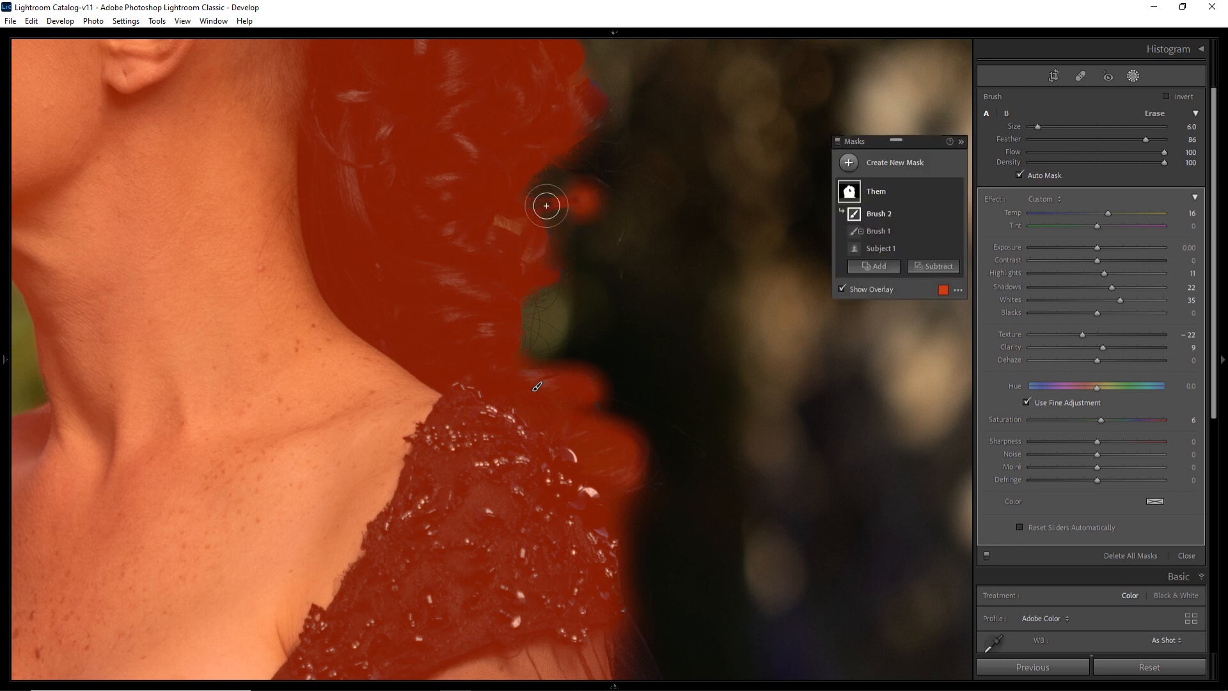
# - Erase the excess brush coverage around the curls with a size 2 eraser, then return to the whole photo
pyautogui.click(587, 180)
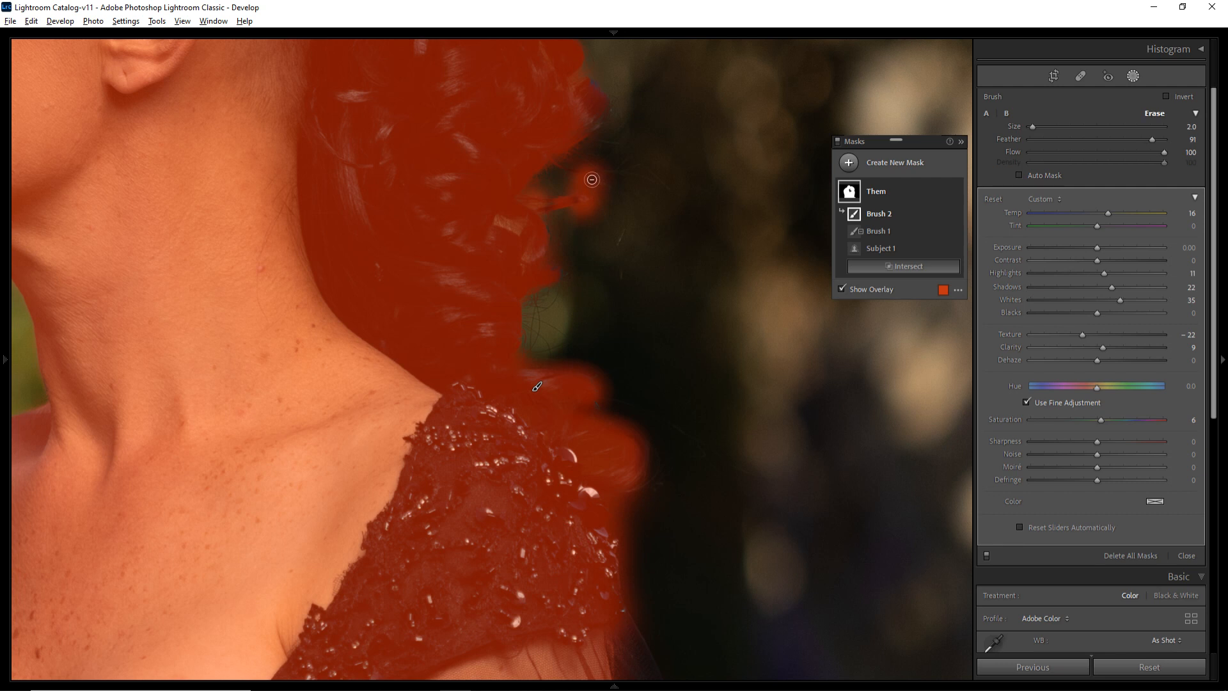
pyautogui.moveTo(590, 180)
pyautogui.mouseDown()
pyautogui.moveTo(562, 179)
pyautogui.moveTo(589, 156)
pyautogui.moveTo(591, 192)
pyautogui.moveTo(569, 186)
pyautogui.moveTo(610, 174)
pyautogui.moveTo(567, 221)
pyautogui.moveTo(598, 195)
pyautogui.moveTo(571, 219)
pyautogui.moveTo(604, 204)
pyautogui.moveTo(597, 219)
pyautogui.moveTo(597, 171)
pyautogui.moveTo(609, 187)
pyautogui.moveTo(568, 188)
pyautogui.mouseUp()
pyautogui.moveTo(599, 411)
pyautogui.mouseDown()
pyautogui.moveTo(630, 433)
pyautogui.moveTo(654, 482)
pyautogui.moveTo(642, 430)
pyautogui.moveTo(656, 457)
pyautogui.moveTo(630, 416)
pyautogui.mouseUp()
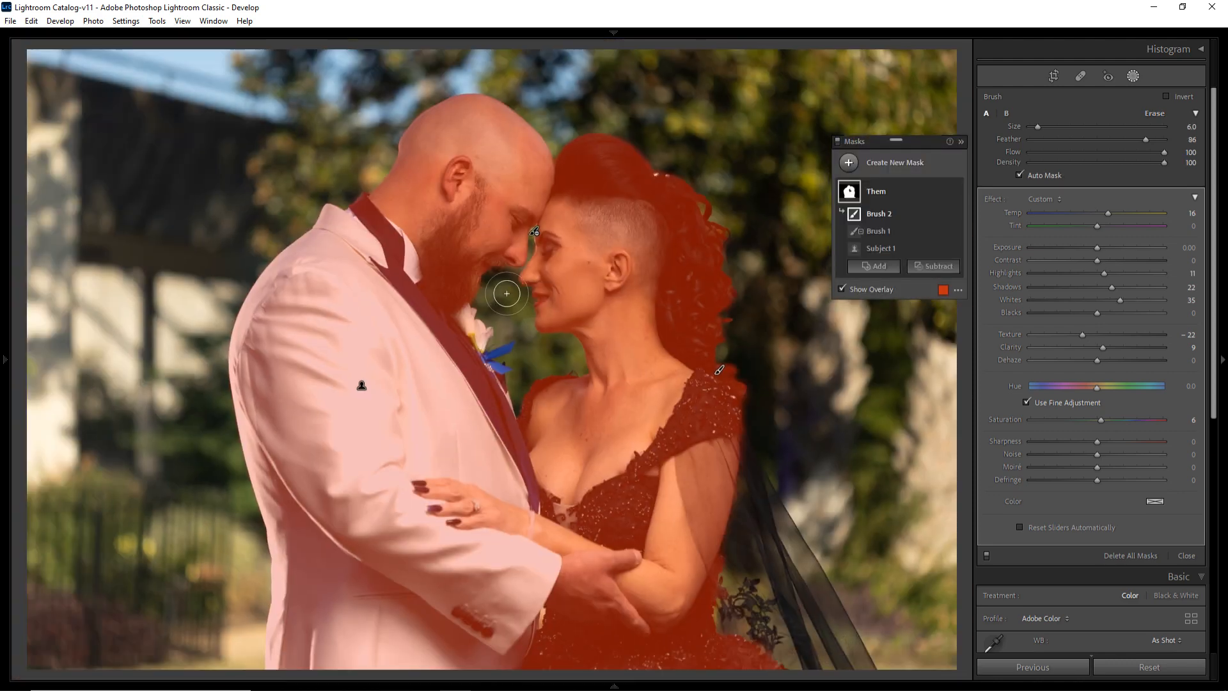
pyautogui.press('z')
# - Hide the overlay and set the Them mask's Highlights to -37, Whites to 18 and Clarity to 11
pyautogui.click(841, 289)
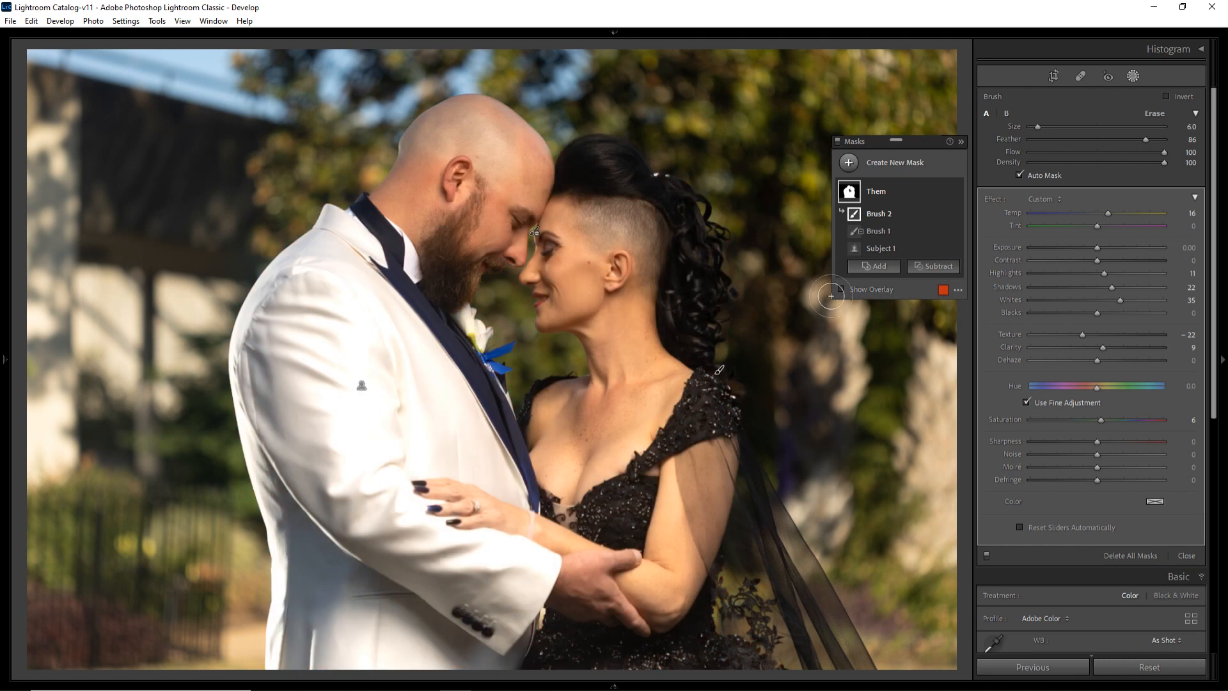
pyautogui.moveTo(1104, 273); pyautogui.dragTo(1110, 301)
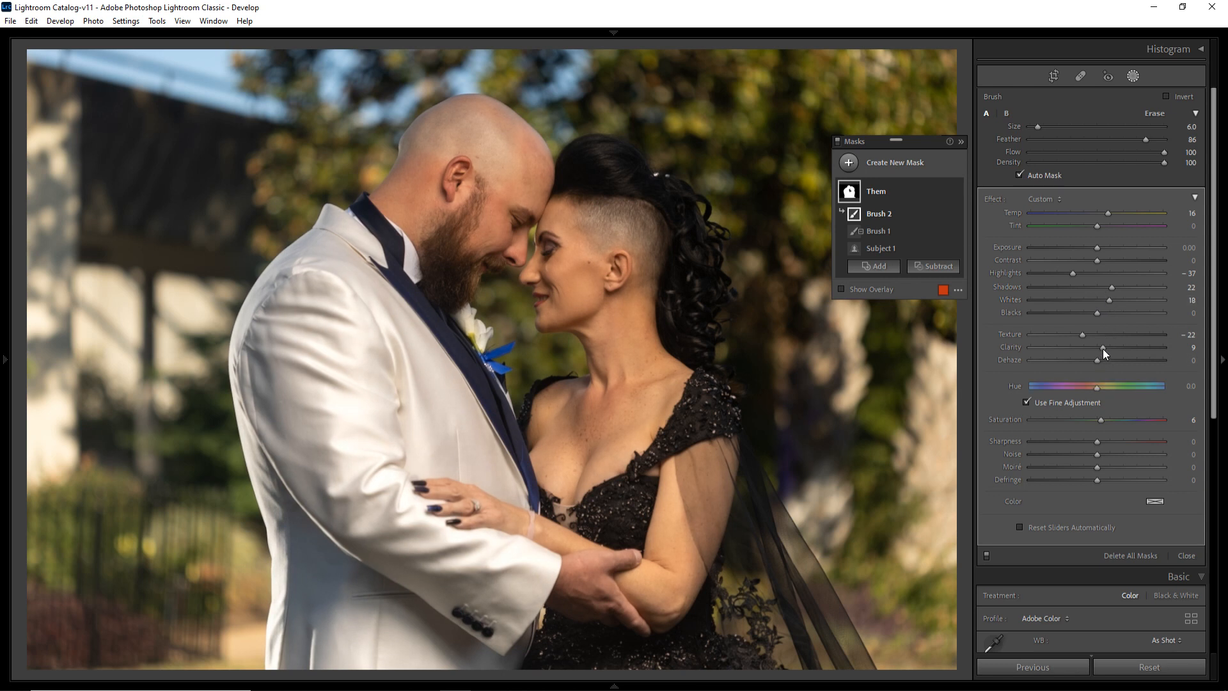
pyautogui.moveTo(1102, 348); pyautogui.dragTo(1104, 348)
# - Create a second mask with Select Subject and rename it "BG"
pyautogui.click(849, 164)
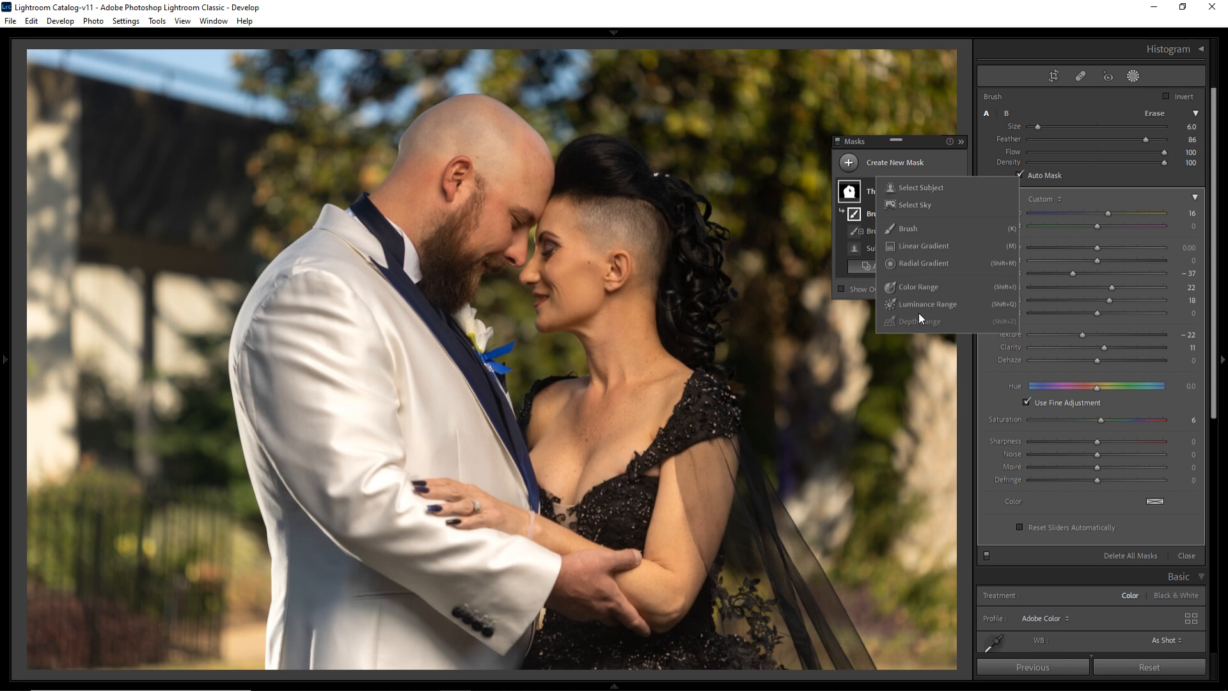
pyautogui.click(903, 187)
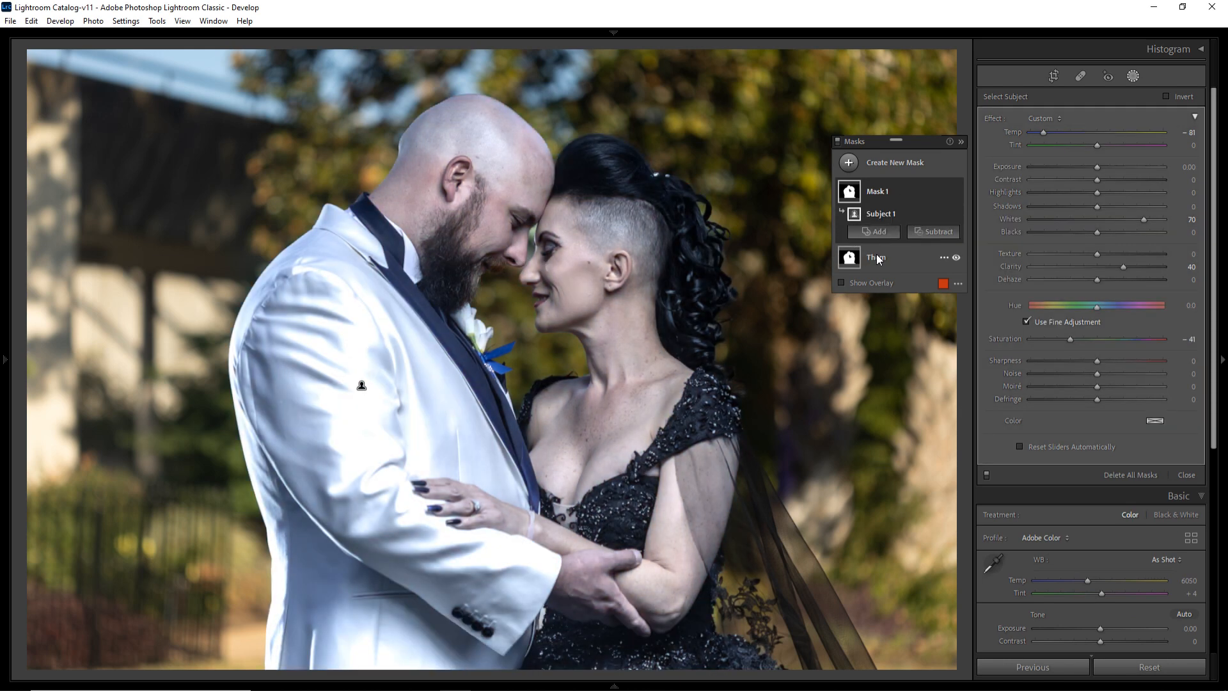
pyautogui.moveTo(859, 195)
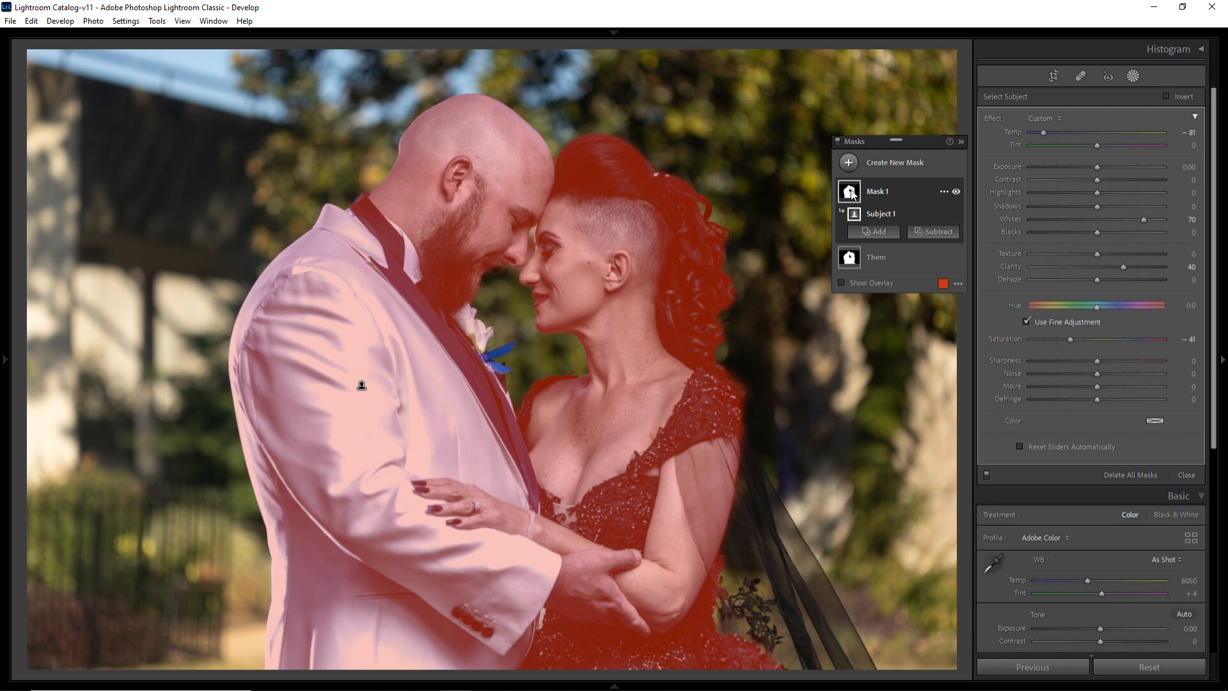
pyautogui.doubleClick(881, 192)
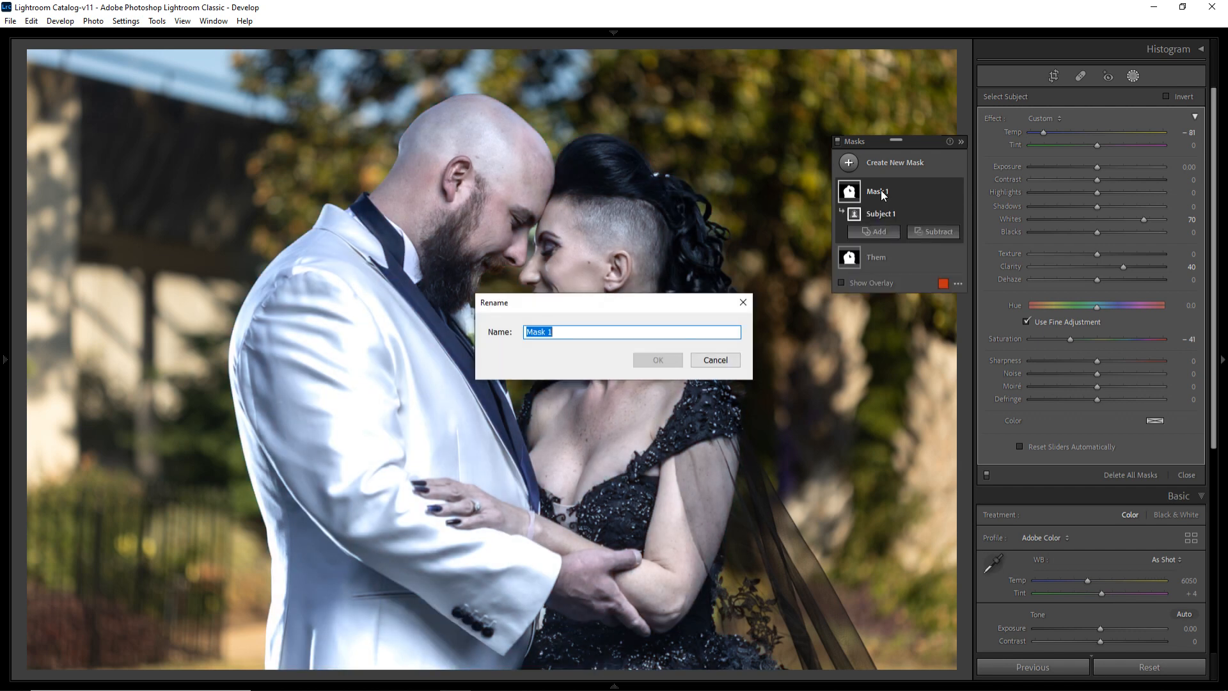
pyautogui.write('BG')
pyautogui.press('Return')
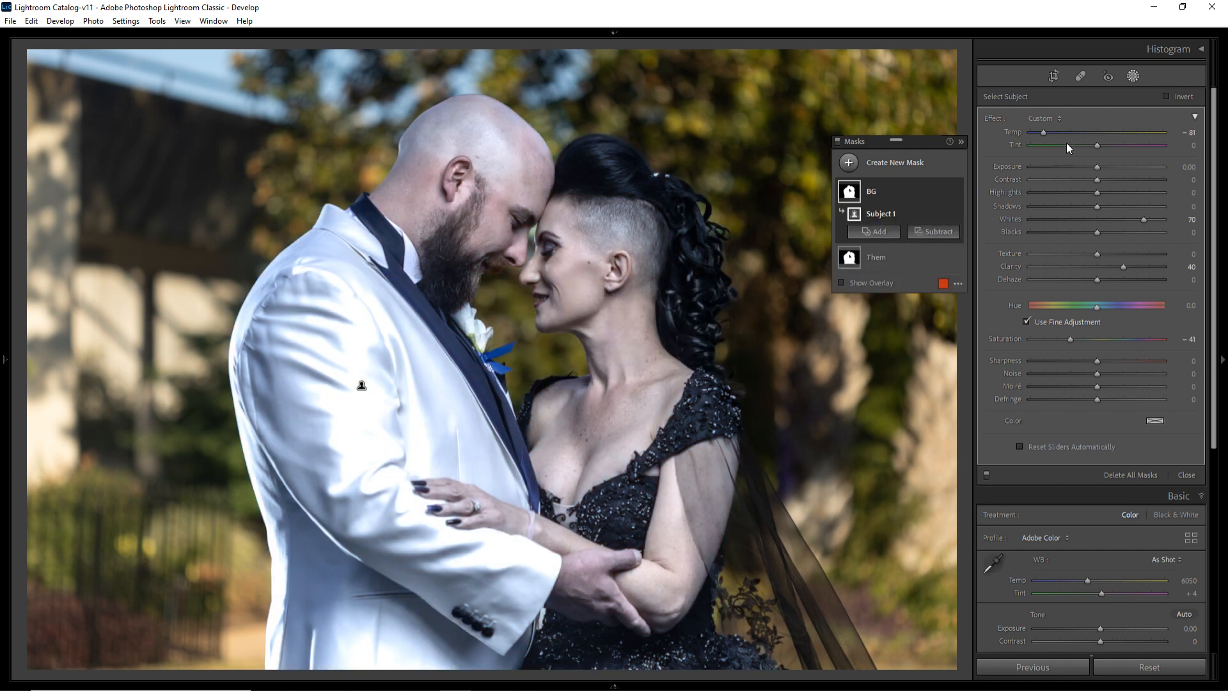
# - Set the BG mask's Temp to -2, Saturation to -1, Clarity to 6 and Whites to 11, and collapse the mask
pyautogui.click(1095, 132)
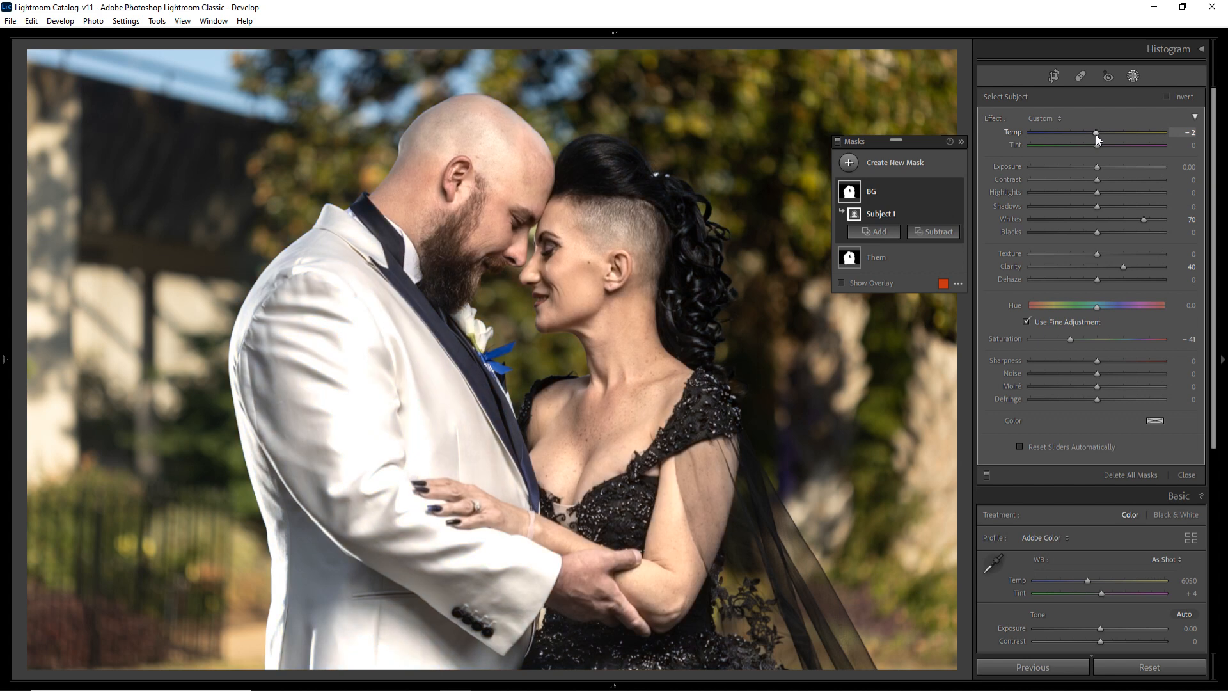
pyautogui.click(1096, 339)
pyautogui.click(1100, 266)
pyautogui.click(1104, 219)
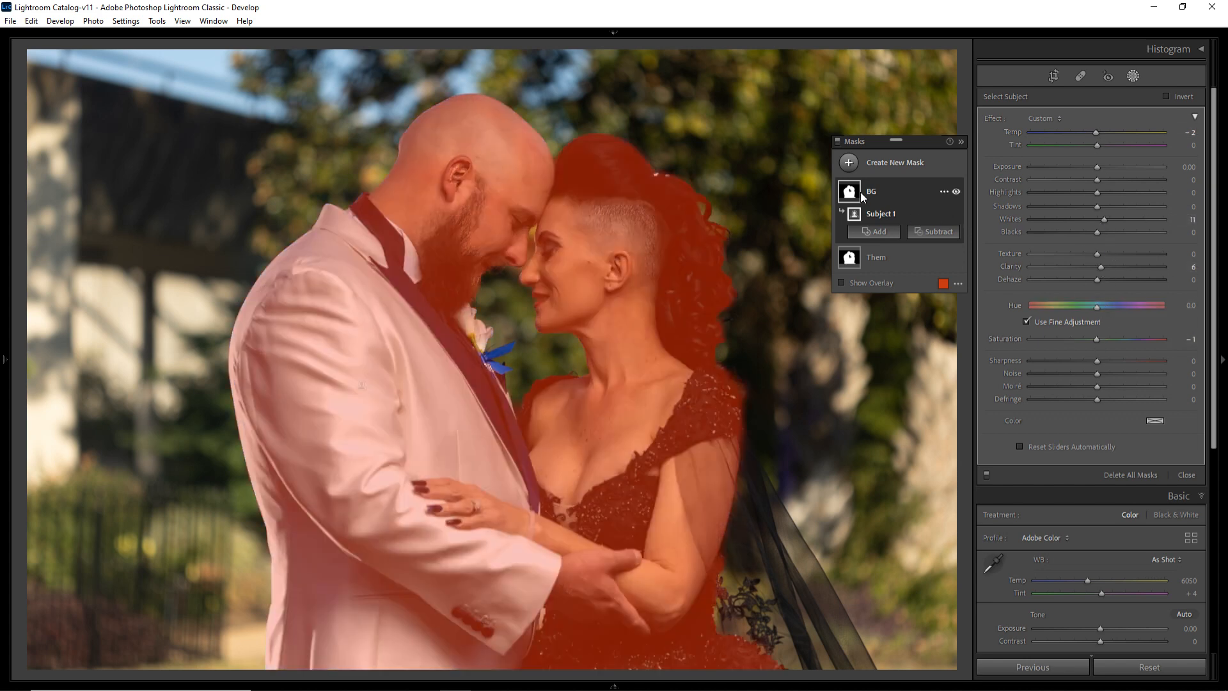
pyautogui.click(871, 192)
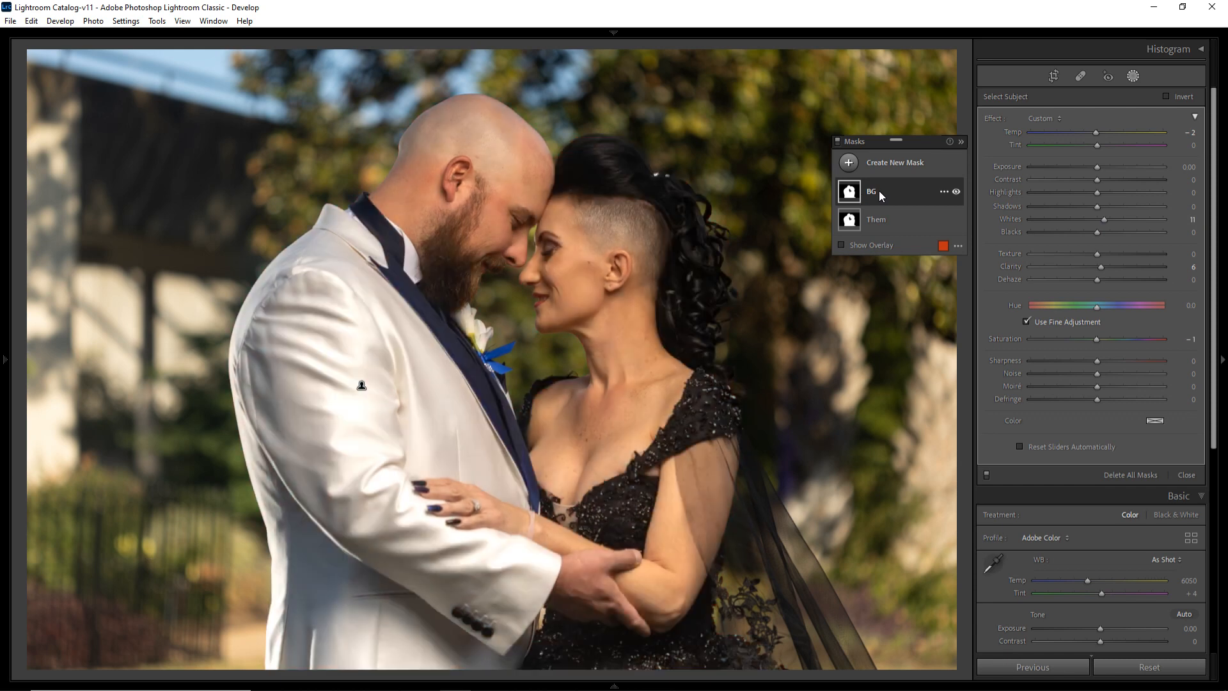
# - Invert the BG mask so it covers the background, and set its Exposure to -1.42 and Whites to -5
pyautogui.click(1167, 97)
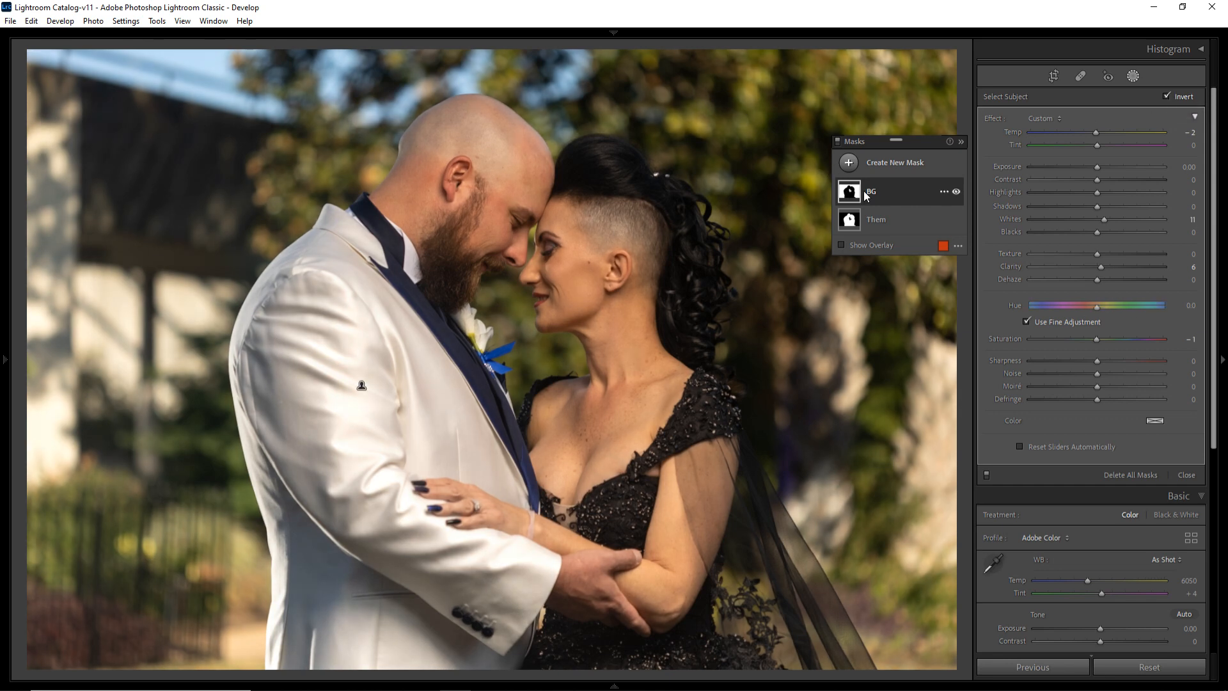
pyautogui.moveTo(853, 195)
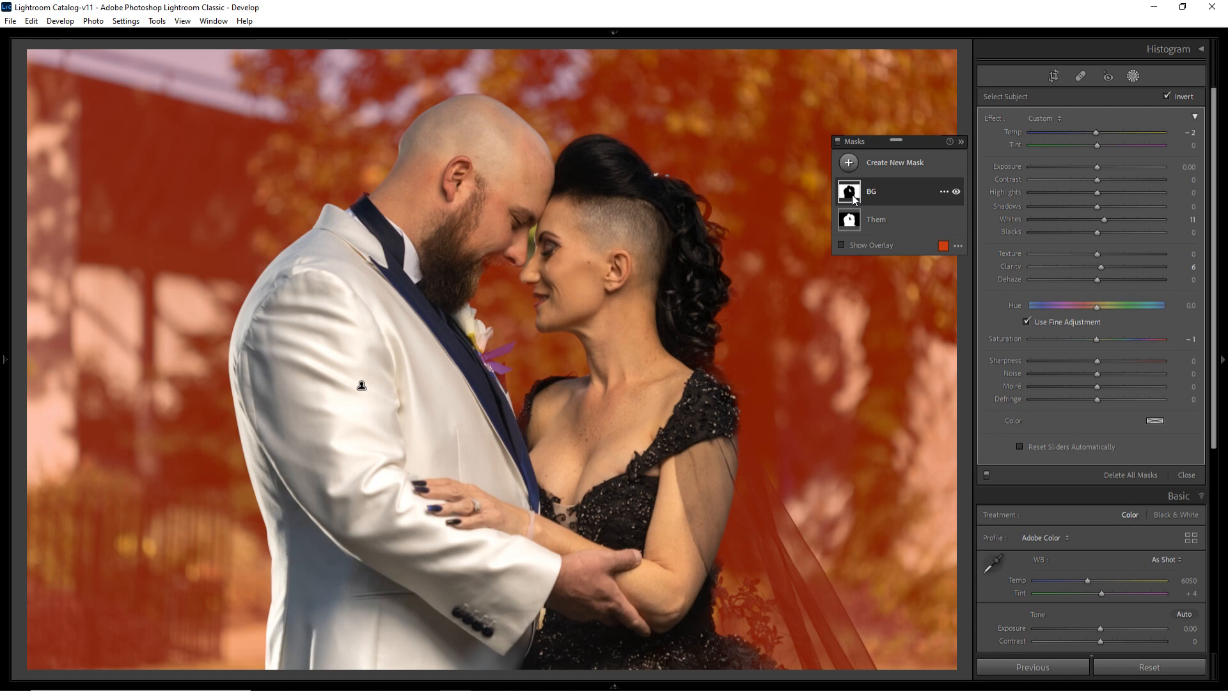
pyautogui.moveTo(1092, 163); pyautogui.dragTo(1074, 171)
pyautogui.moveTo(1104, 217); pyautogui.dragTo(1091, 218)
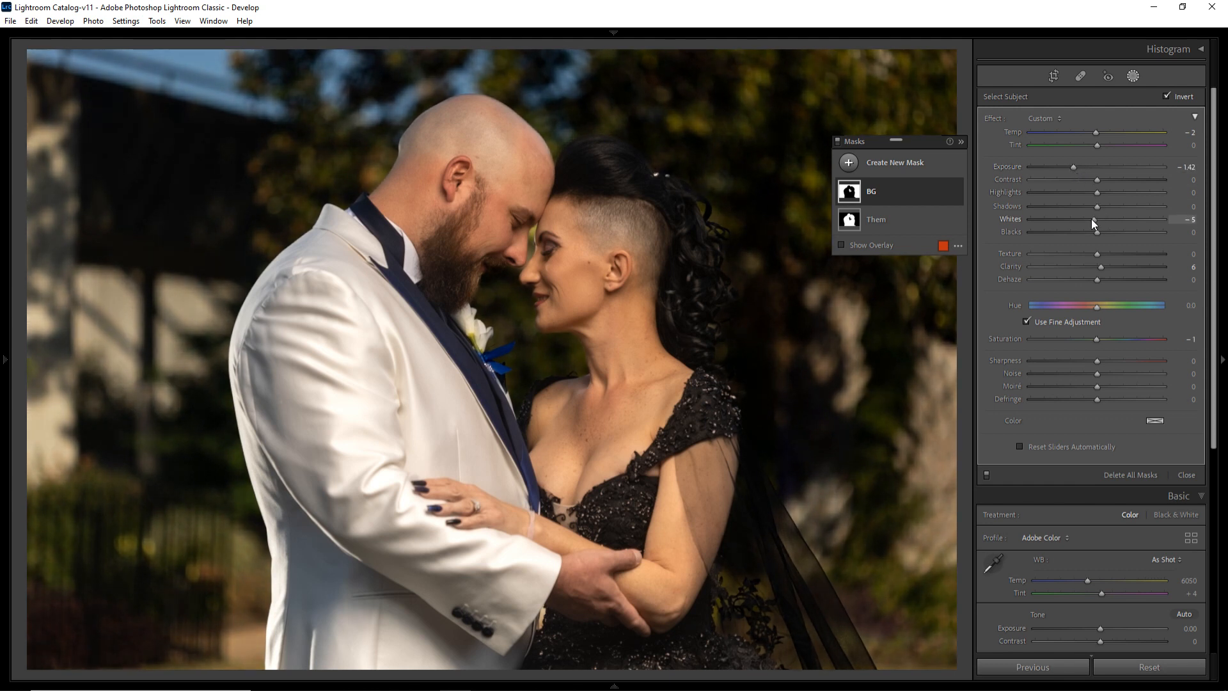
# - Set the BG mask's Clarity to -18, Texture to -26 and Saturation to -13
pyautogui.moveTo(1099, 271); pyautogui.dragTo(1084, 266)
pyautogui.moveTo(1097, 254); pyautogui.dragTo(1079, 254)
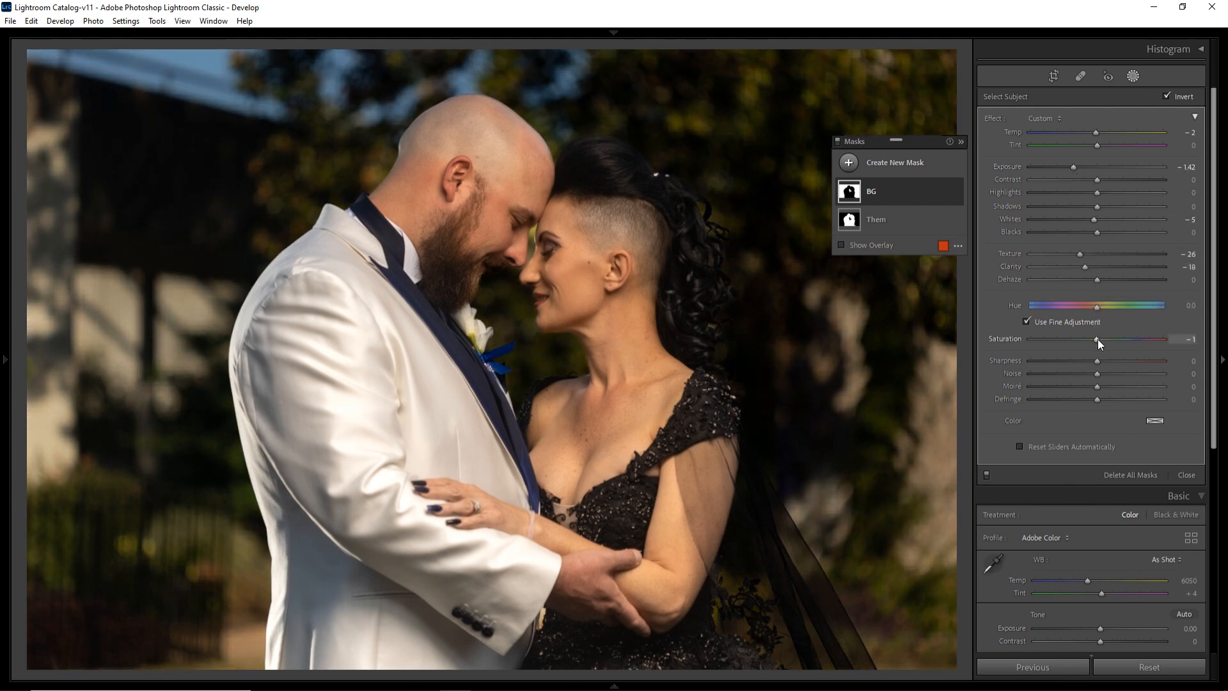
pyautogui.moveTo(1098, 341); pyautogui.dragTo(1075, 343)
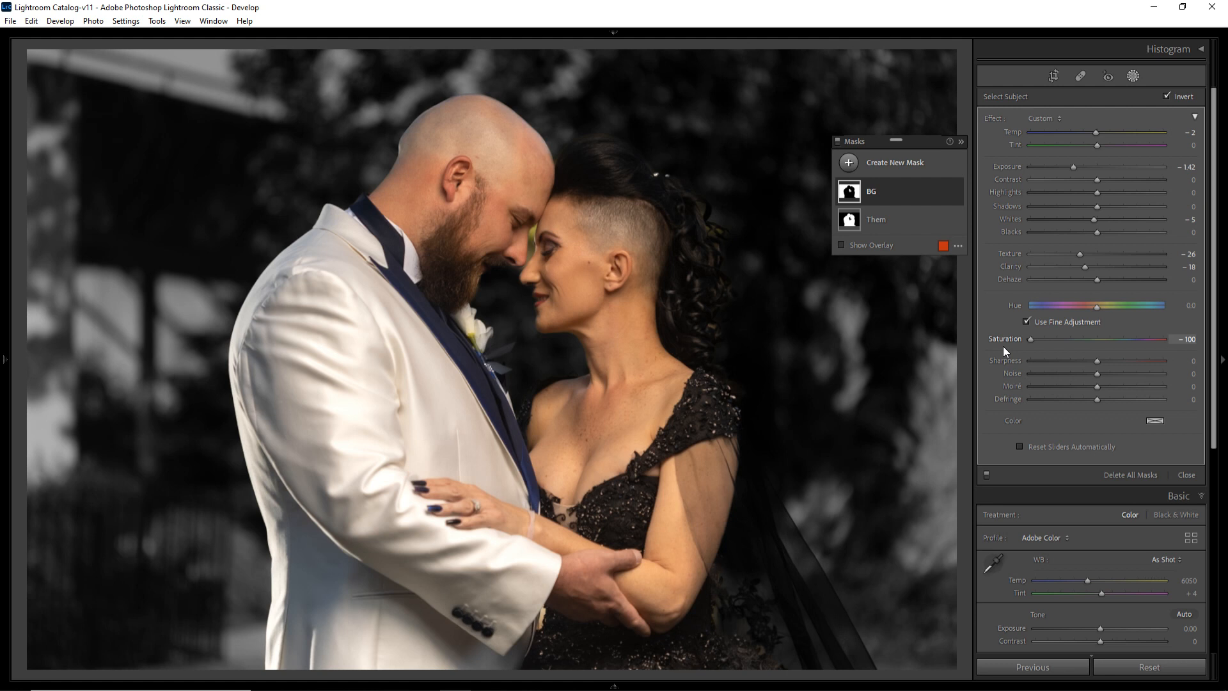
pyautogui.moveTo(1061, 339); pyautogui.dragTo(1087, 343)
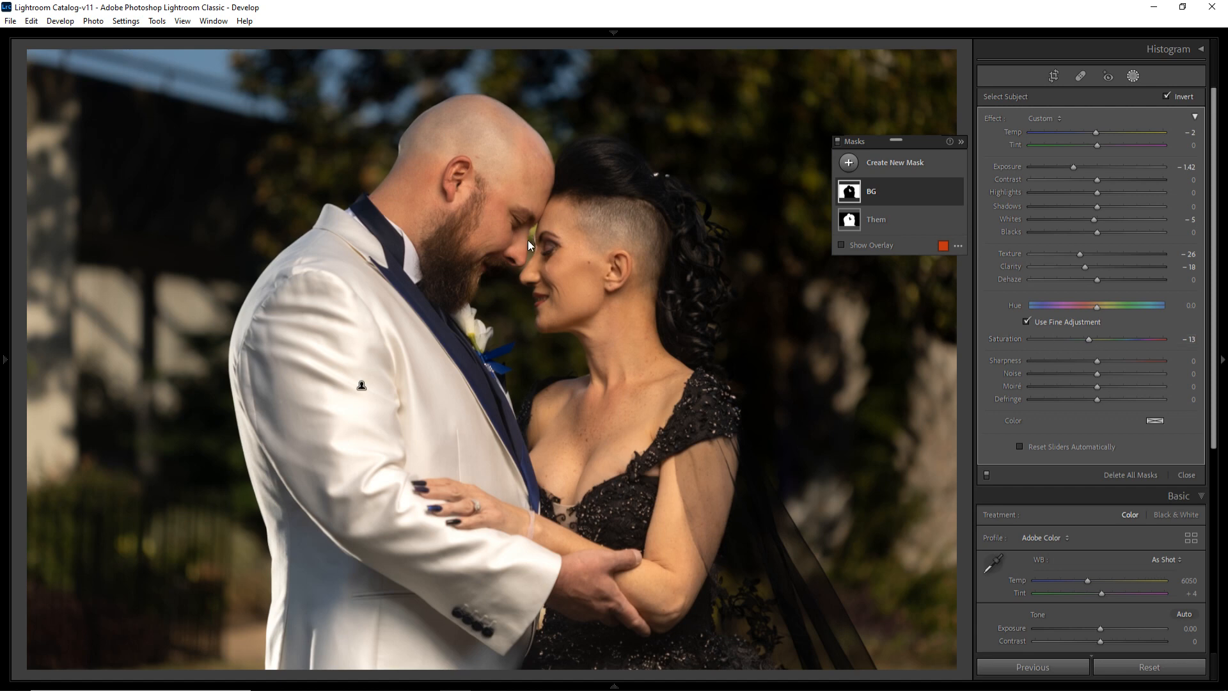
# - Add a brush to the BG mask, paint the gap between the faces, and set the mask's Exposure to -1.23
pyautogui.moveTo(538, 233); pyautogui.dragTo(523, 410)
pyautogui.click(858, 201)
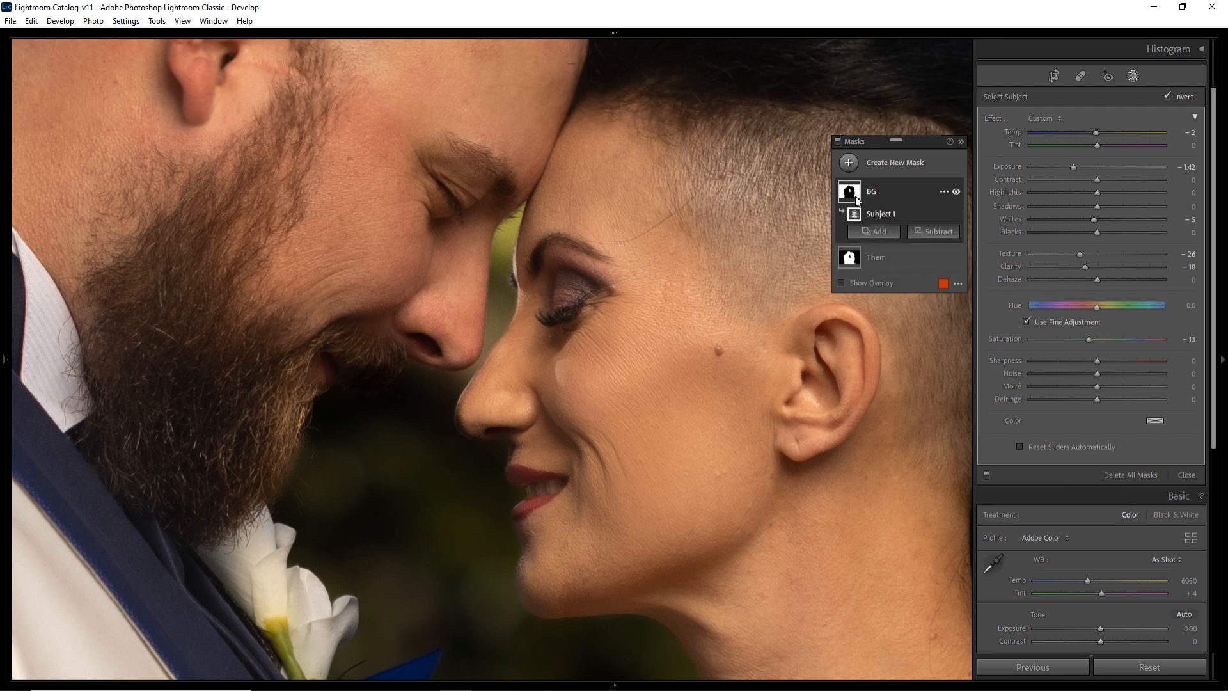
pyautogui.click(868, 230)
pyautogui.click(895, 299)
pyautogui.moveTo(508, 234); pyautogui.dragTo(503, 281)
pyautogui.moveTo(494, 328)
pyautogui.mouseDown()
pyautogui.moveTo(507, 222)
pyautogui.moveTo(497, 330)
pyautogui.moveTo(450, 401)
pyautogui.mouseUp()
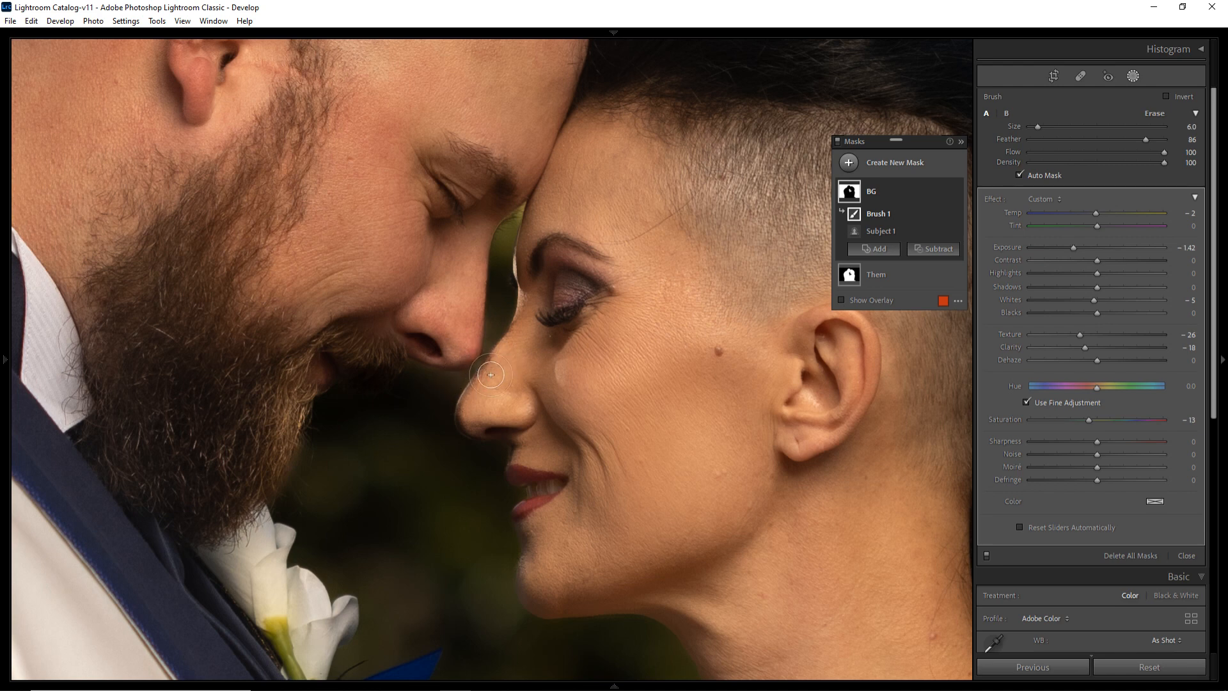
pyautogui.moveTo(515, 223); pyautogui.dragTo(518, 235)
pyautogui.press('z')
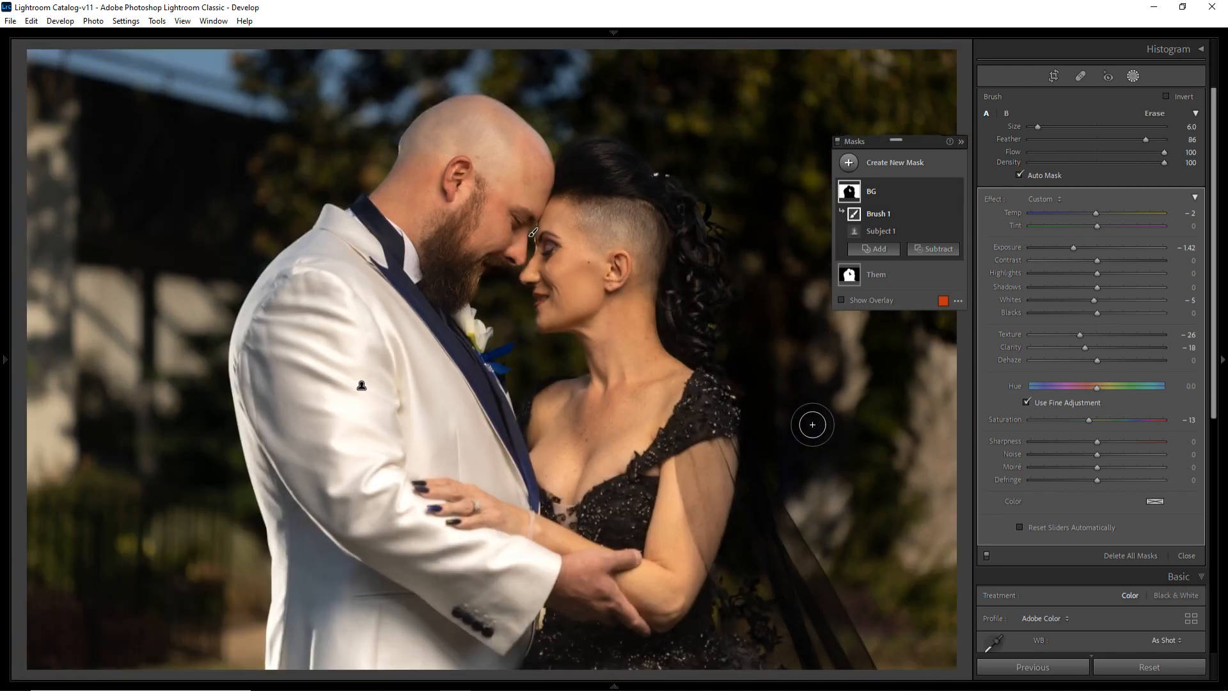
pyautogui.moveTo(1071, 252); pyautogui.dragTo(1077, 250)
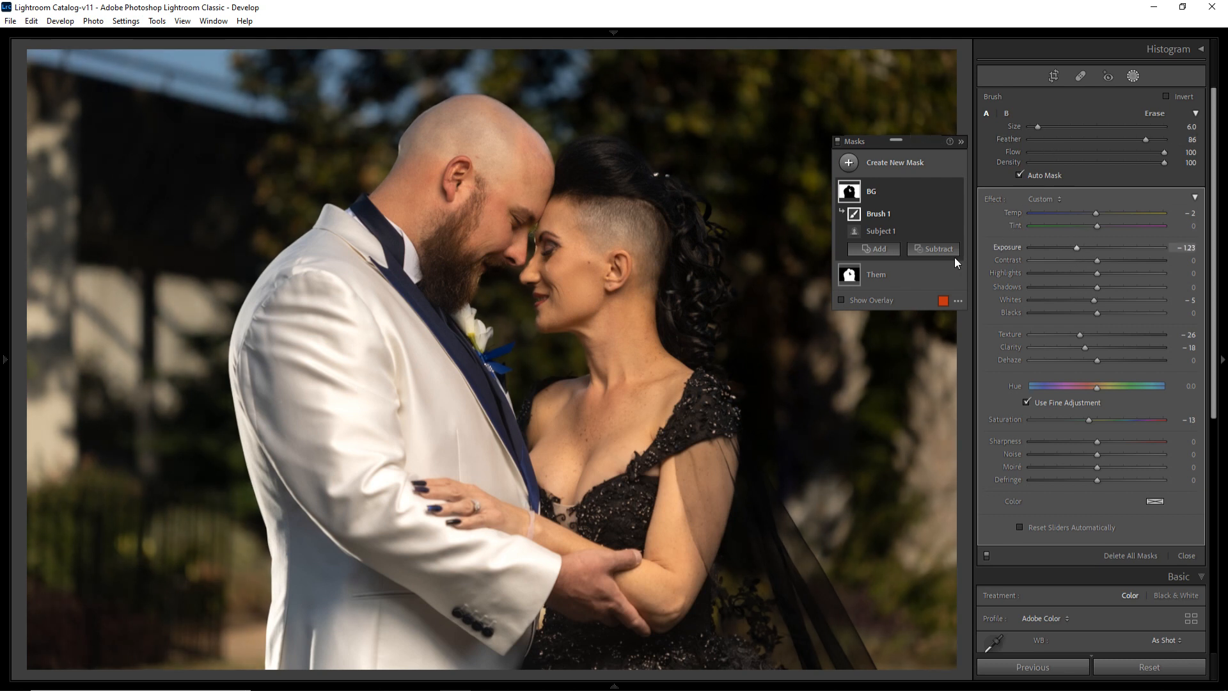
pyautogui.click(1130, 77)
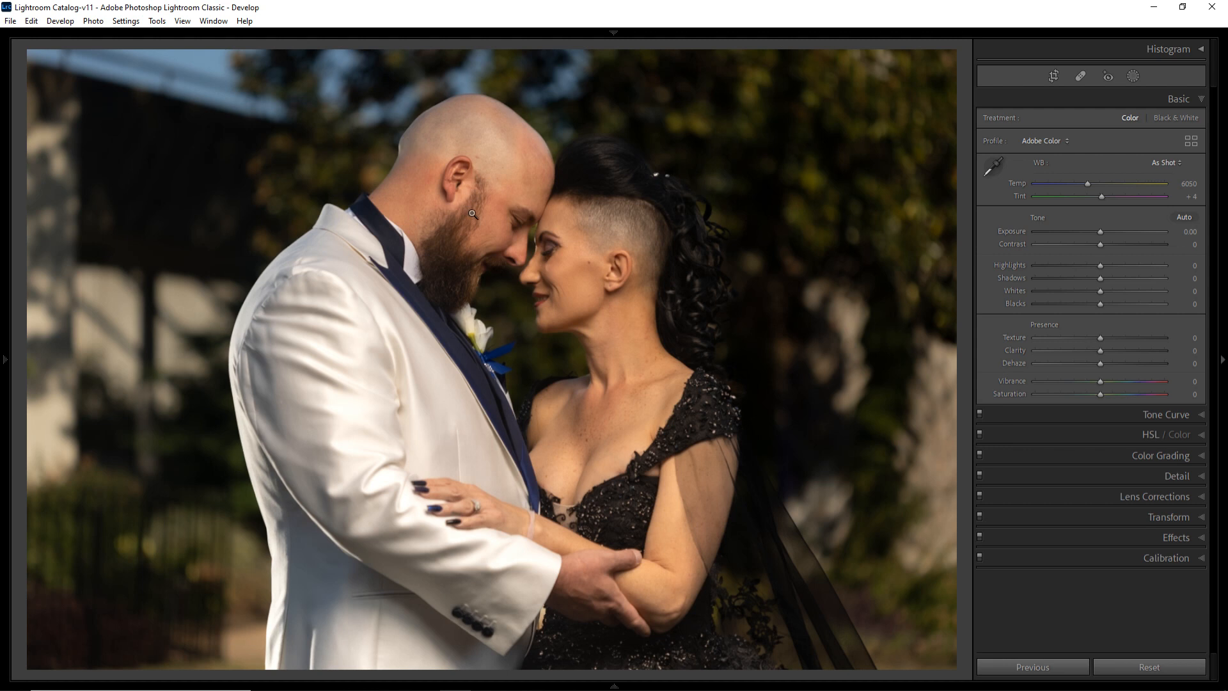
# - Compare the edited portrait with the neighbouring photo of the couple
pyautogui.press('Right')
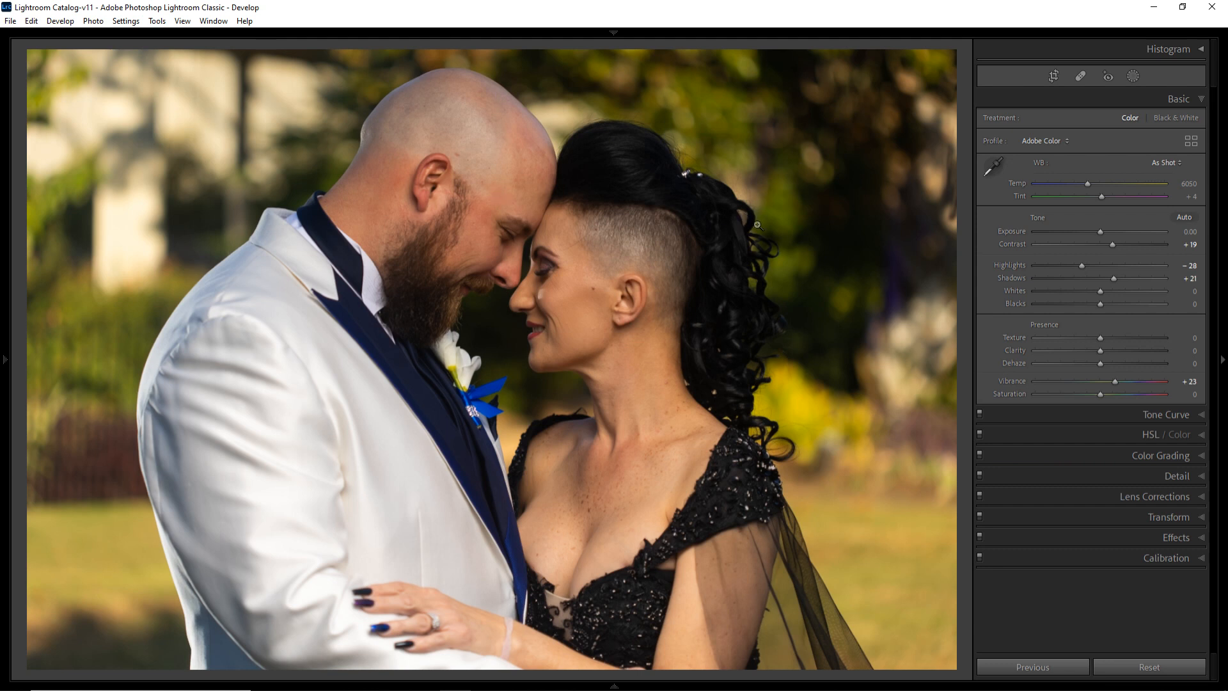
pyautogui.press('Right')
pyautogui.press('Right')
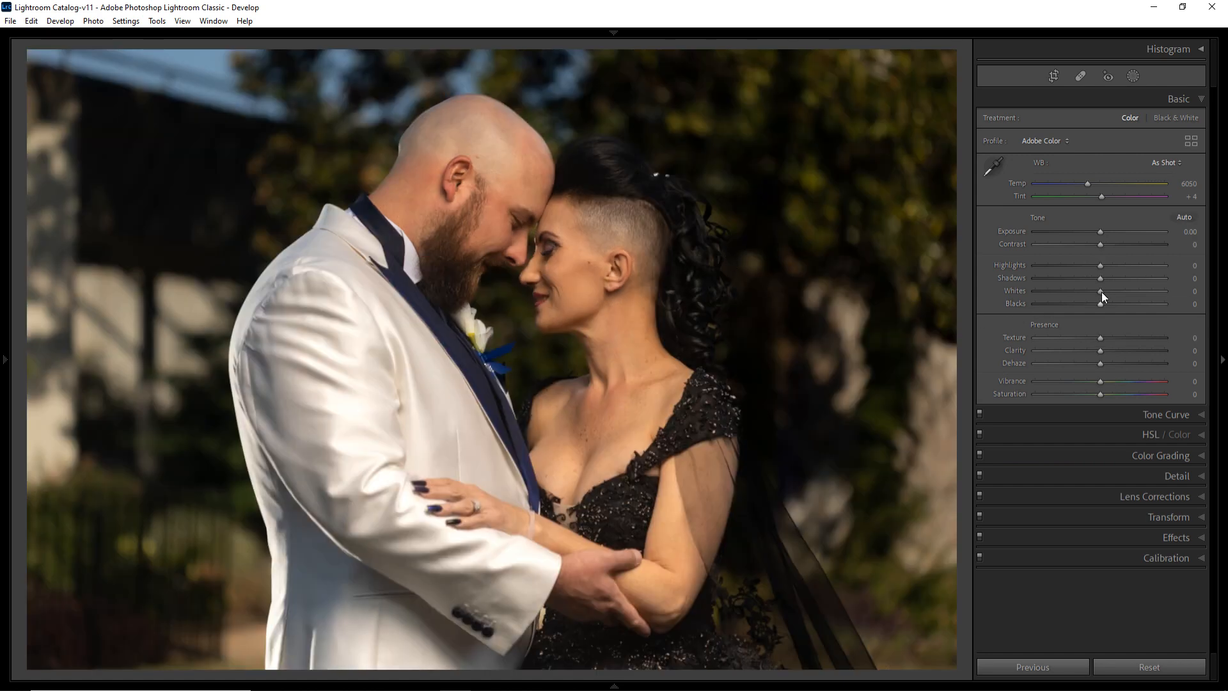
# - Set the whole photo's Clarity to +28, Contrast to +15, Highlights to +4, Shadows to +18 and Blacks to -18, and raise Vibrance
pyautogui.moveTo(1100, 350); pyautogui.dragTo(1116, 355)
pyautogui.moveTo(1100, 245); pyautogui.dragTo(1095, 303)
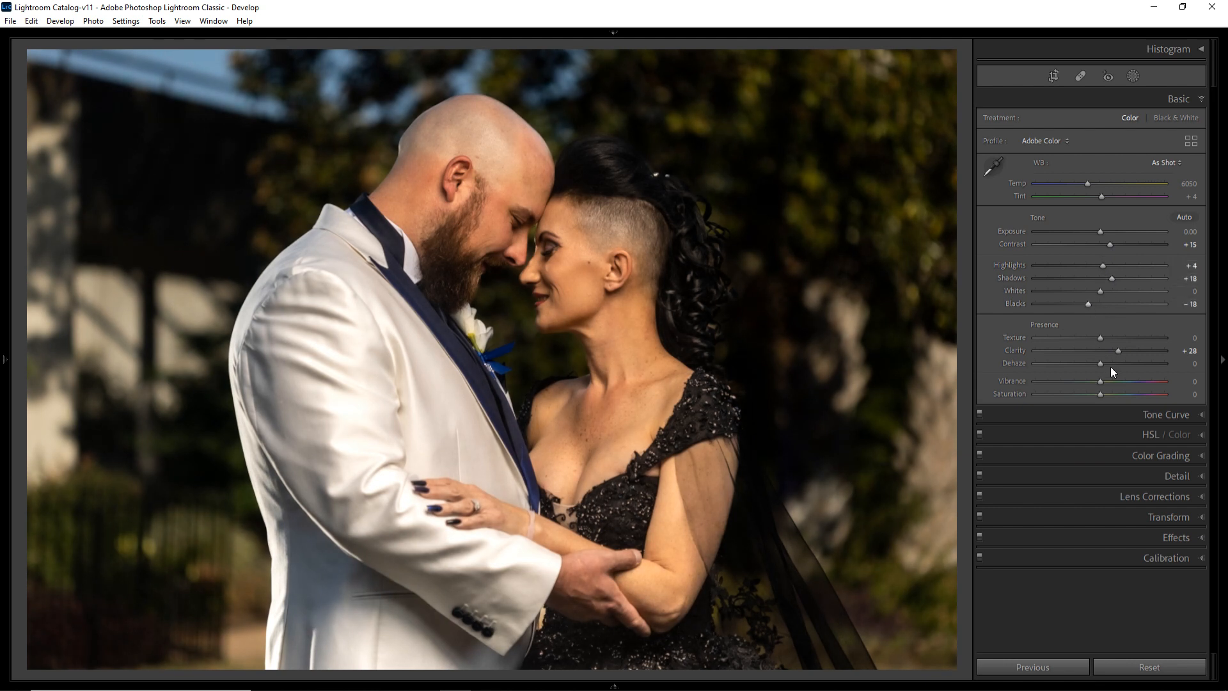
pyautogui.moveTo(1100, 381); pyautogui.dragTo(1116, 382)
# - Set the HSL luminance of Red to +14, Orange to +13 and Yellow to +15
pyautogui.hotkey('ctrl', '3')
pyautogui.click(1118, 163)
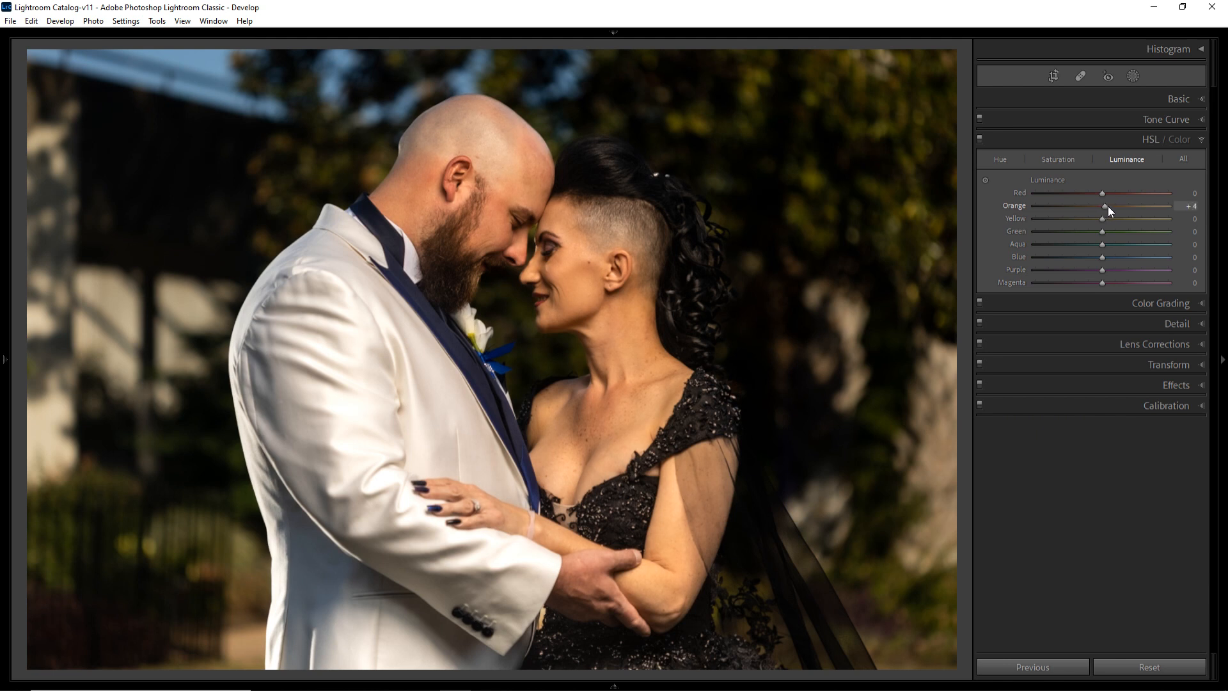
pyautogui.moveTo(1108, 206)
pyautogui.mouseDown()
pyautogui.moveTo(1111, 193)
pyautogui.moveTo(1111, 219)
pyautogui.mouseUp()
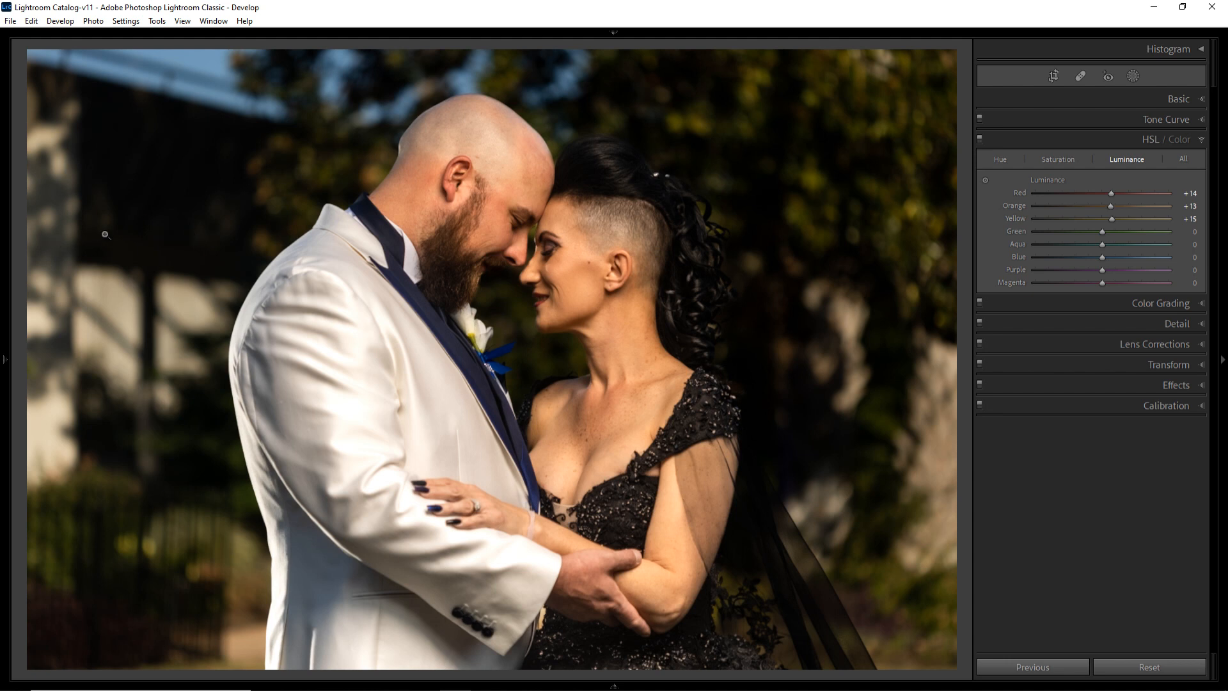
# - Start a new develop preset named "Masking - Subject pop" in the User Presets group
pyautogui.click(1132, 76)
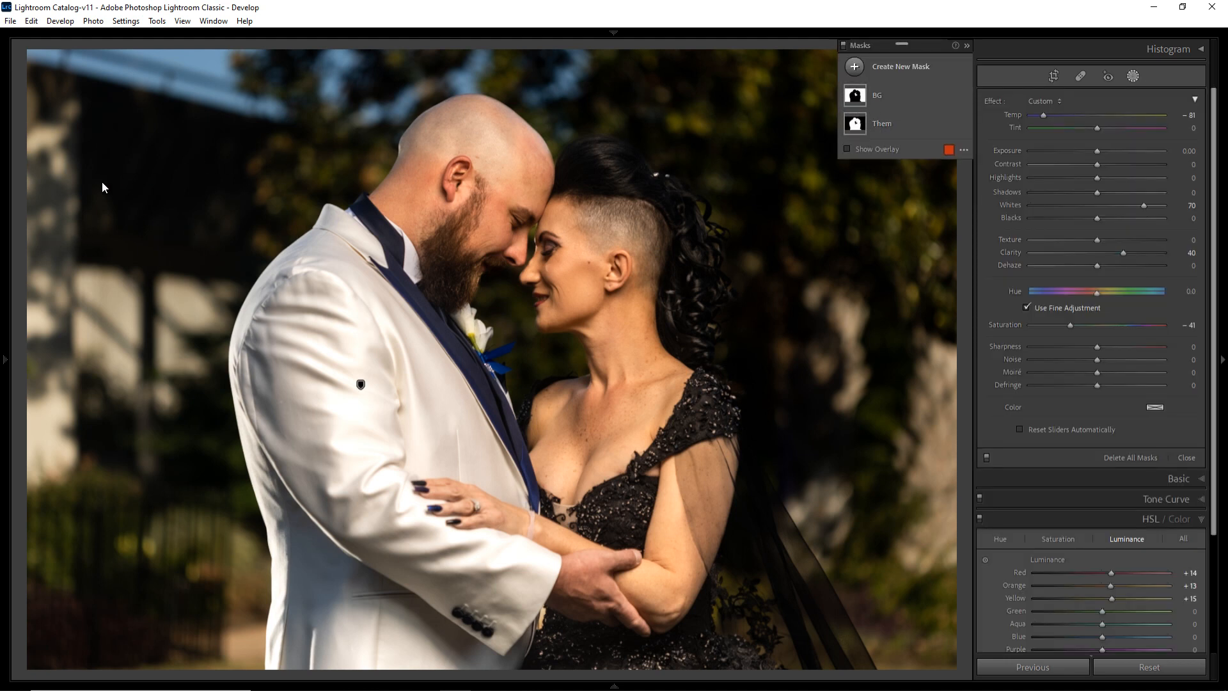
pyautogui.click(9, 193)
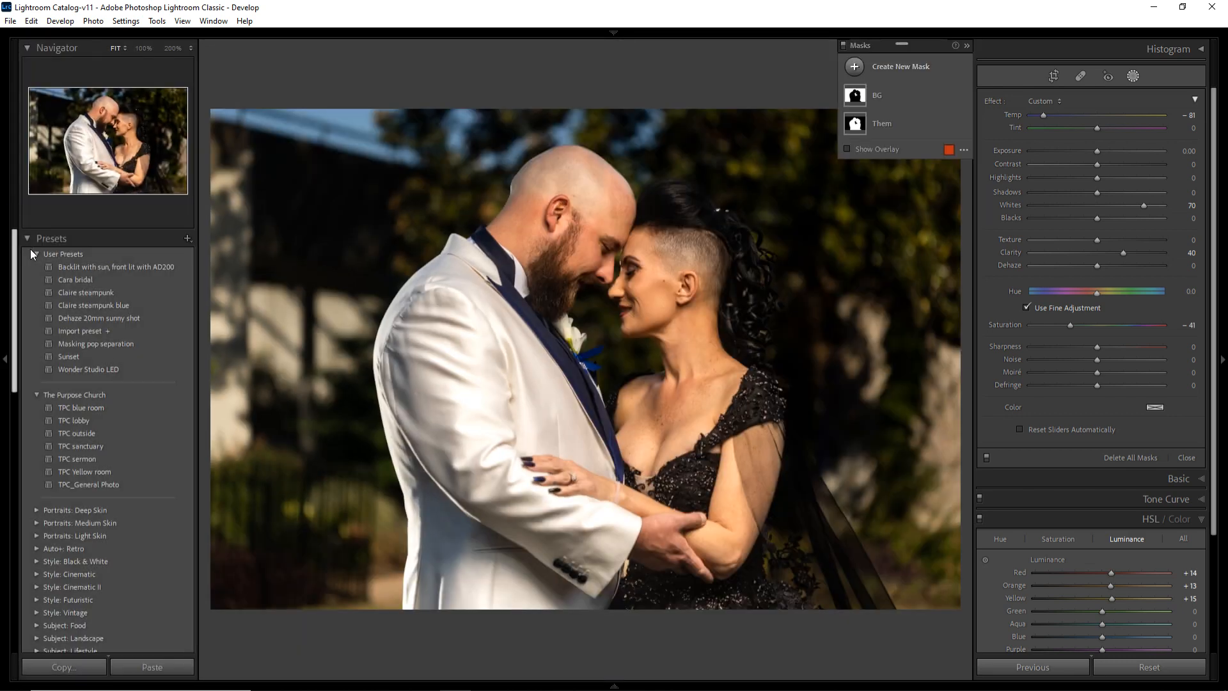
pyautogui.click(188, 238)
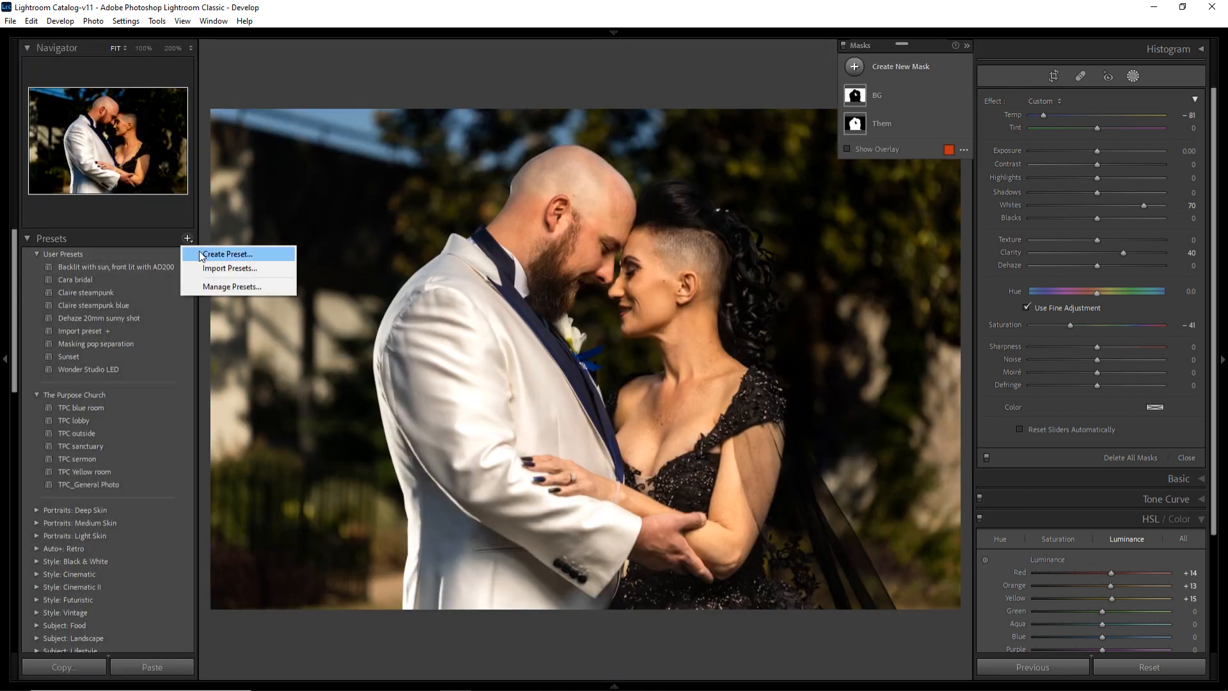
pyautogui.click(201, 255)
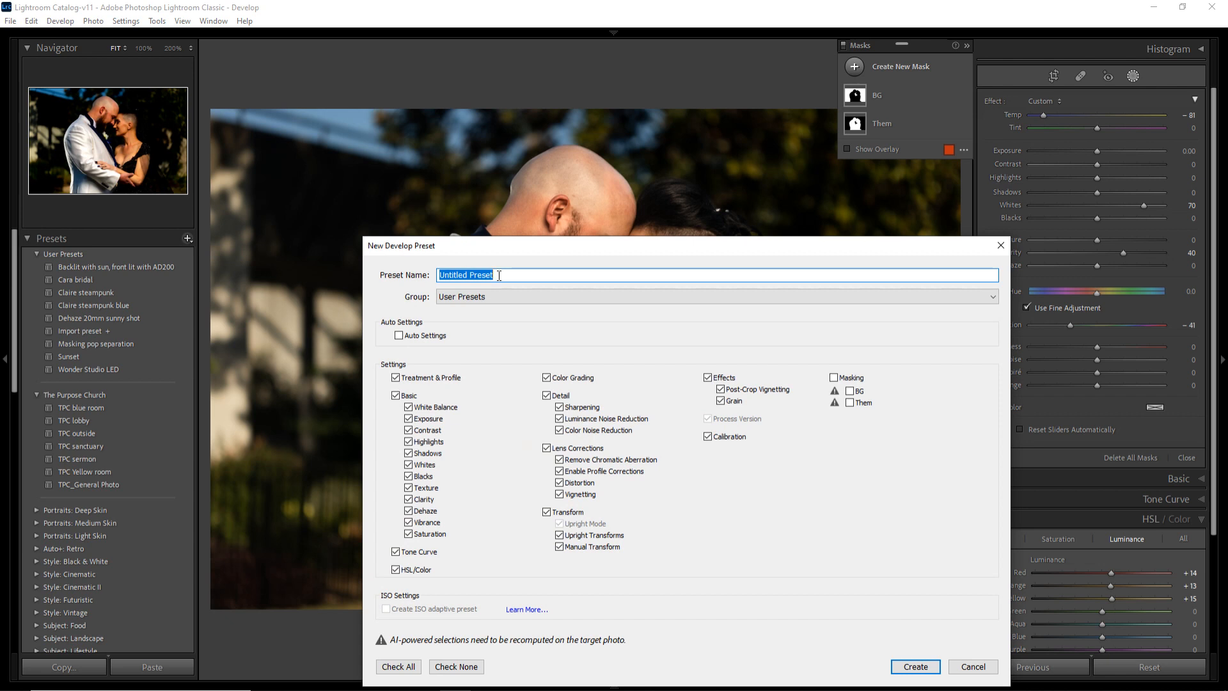
pyautogui.write('Masking - Subject pop')
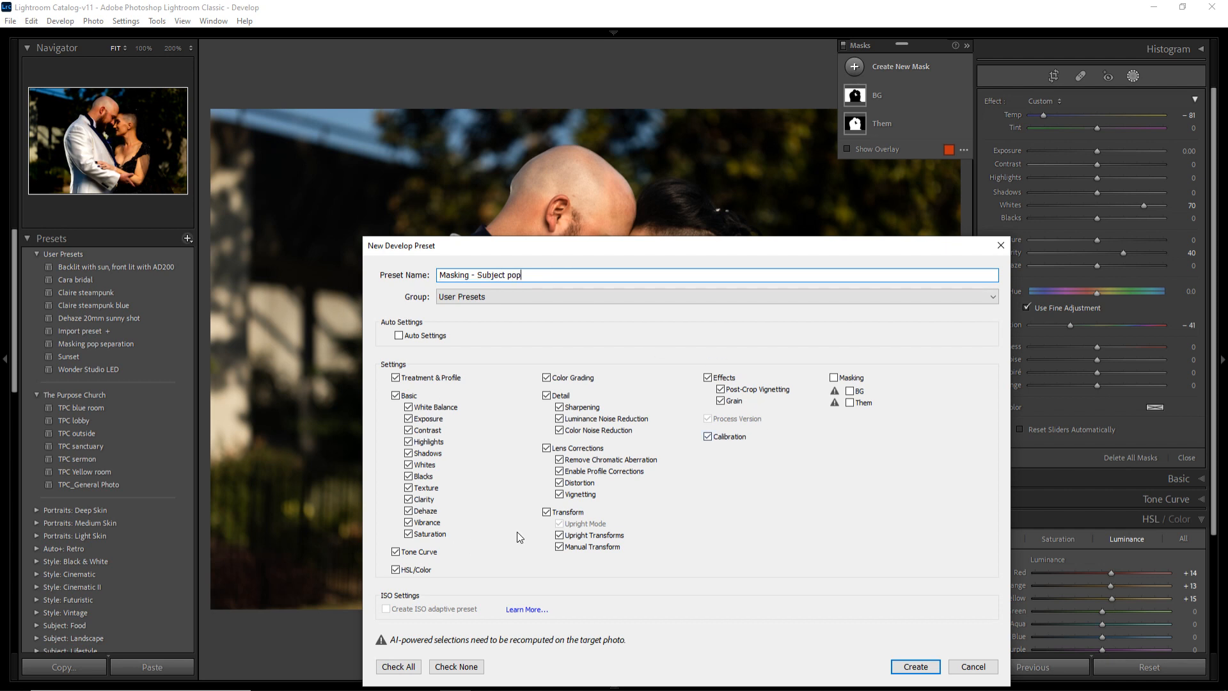
# - Limit the preset's included settings to the BG and Them masks and create it
pyautogui.click(466, 664)
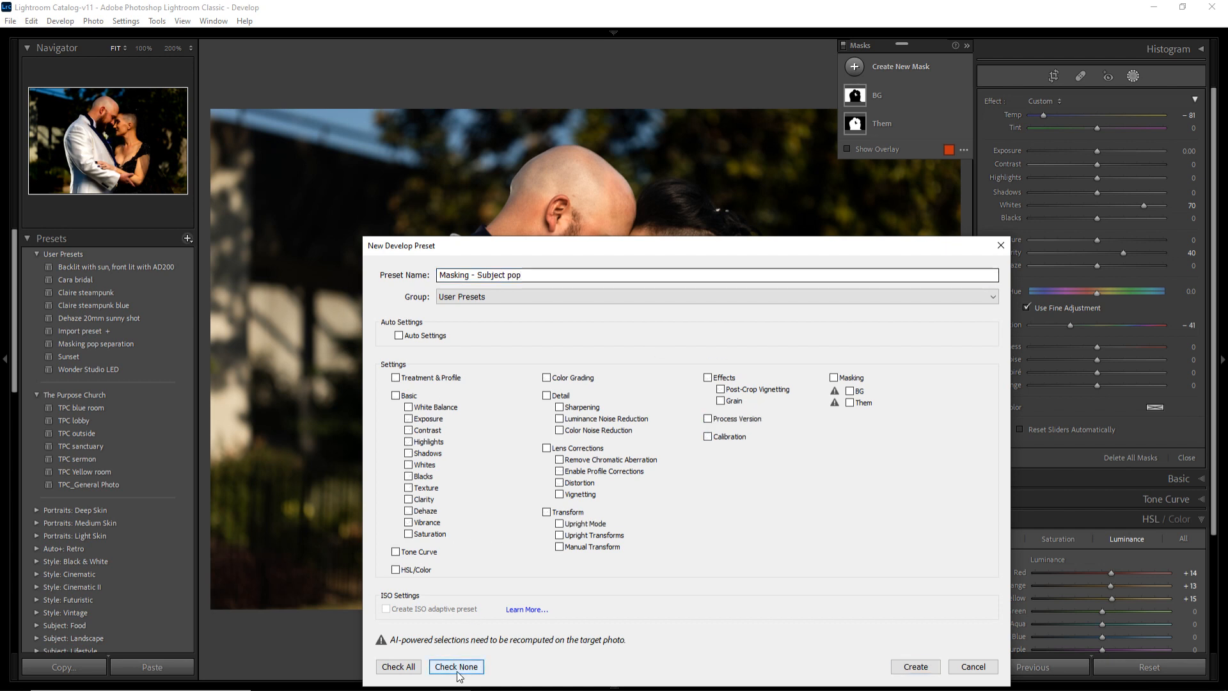
pyautogui.click(834, 378)
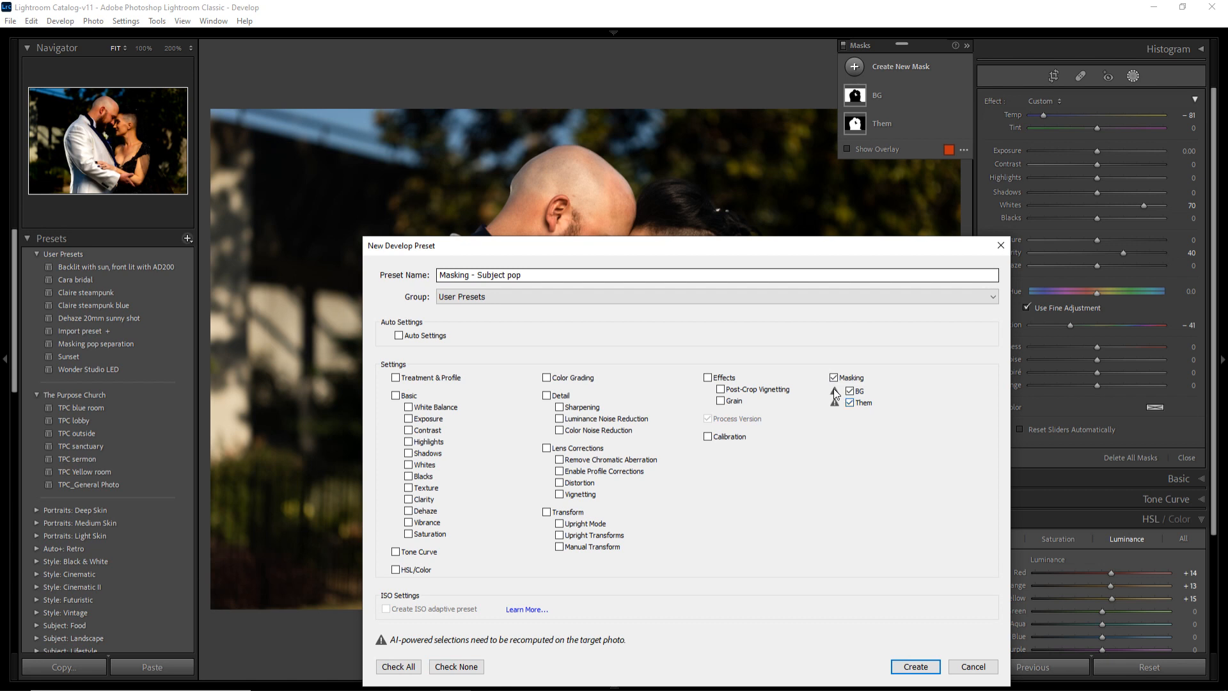
pyautogui.moveTo(834, 389)
pyautogui.click(915, 666)
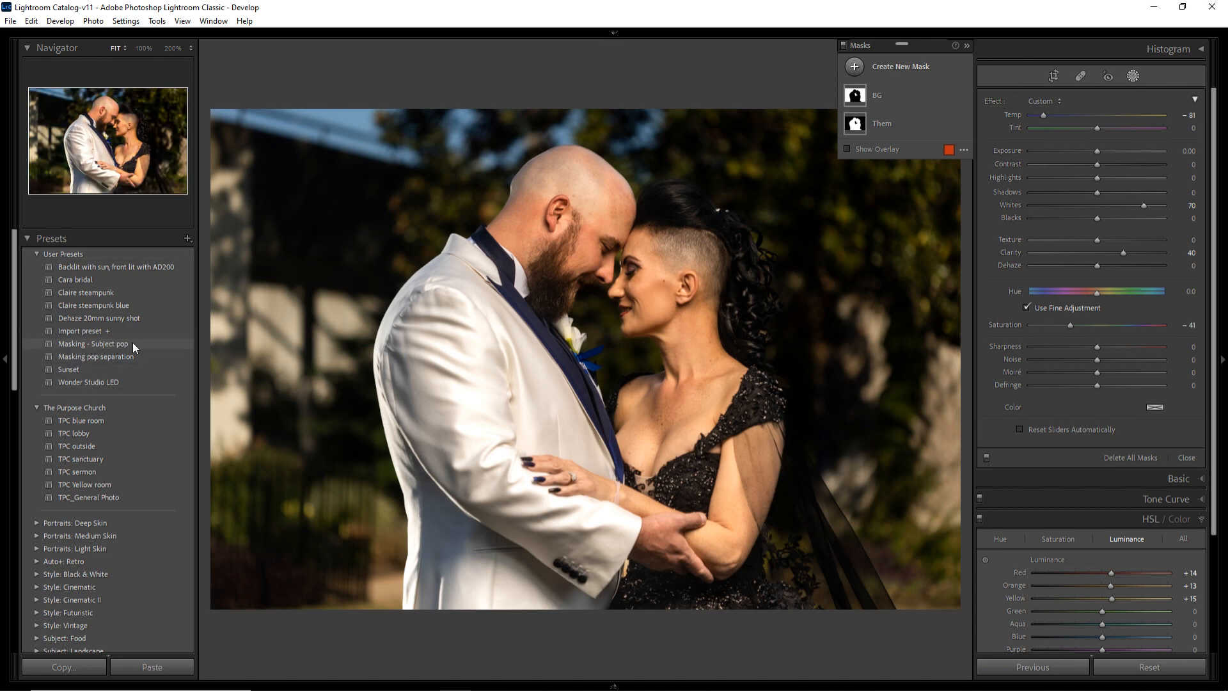
# - Preview the Masking pop separation and Masking - Subject pop presets on the portrait
pyautogui.click(109, 358)
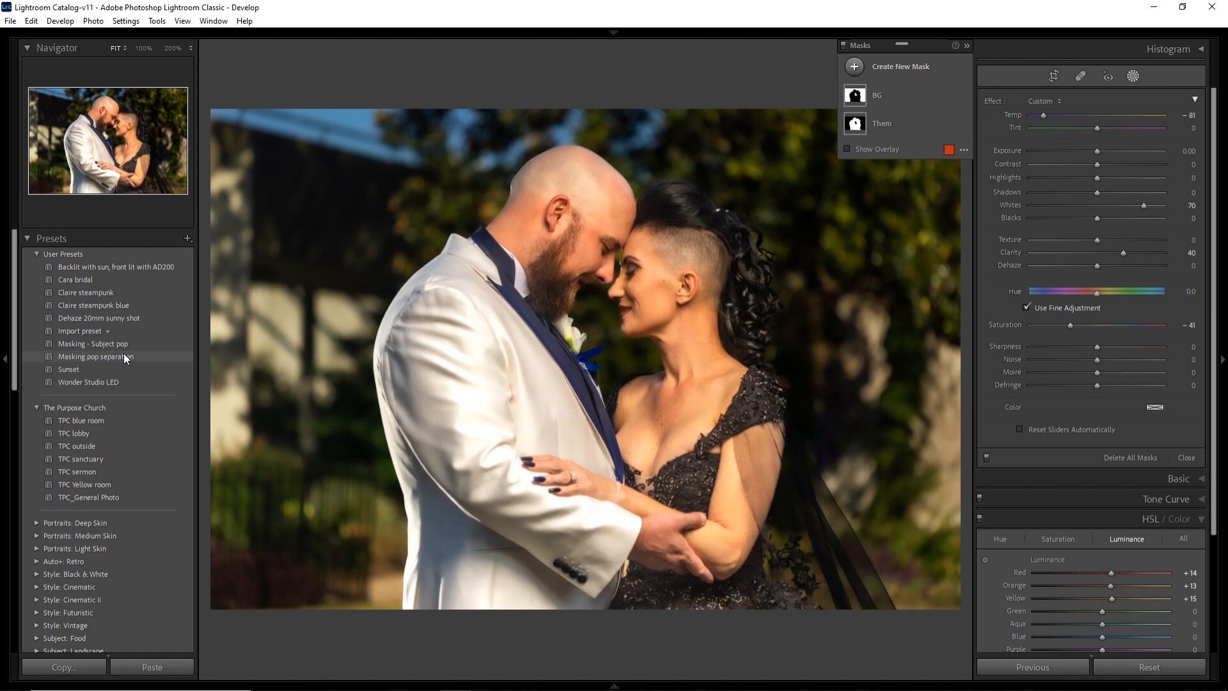
pyautogui.click(98, 346)
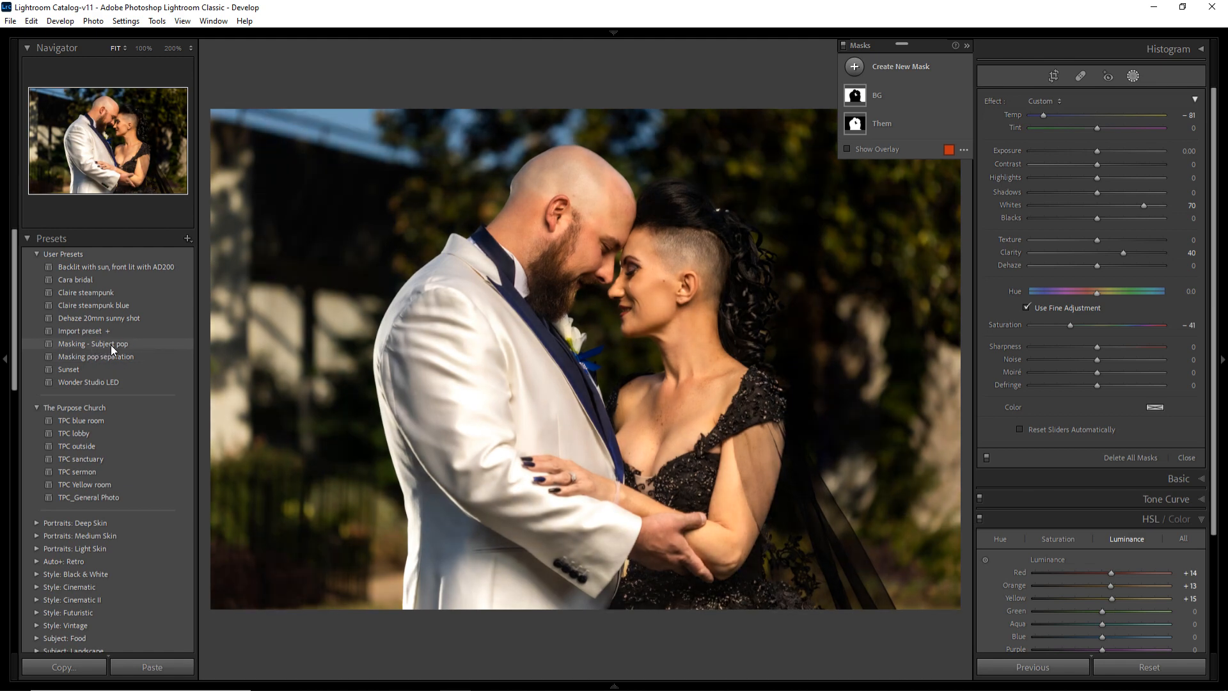
# - Open N&S Portraits-46.DNG from the library in Develop and apply the Masking - Subject pop preset
pyautogui.press('g')
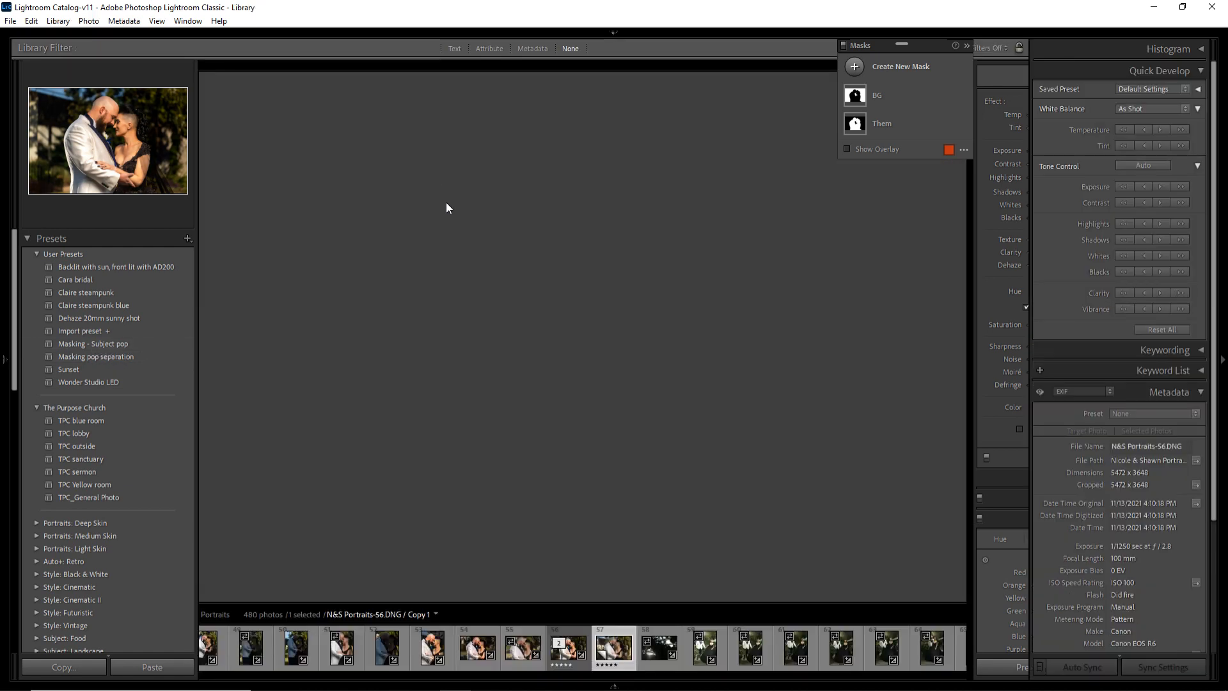
pyautogui.scroll(3, 425, 389)
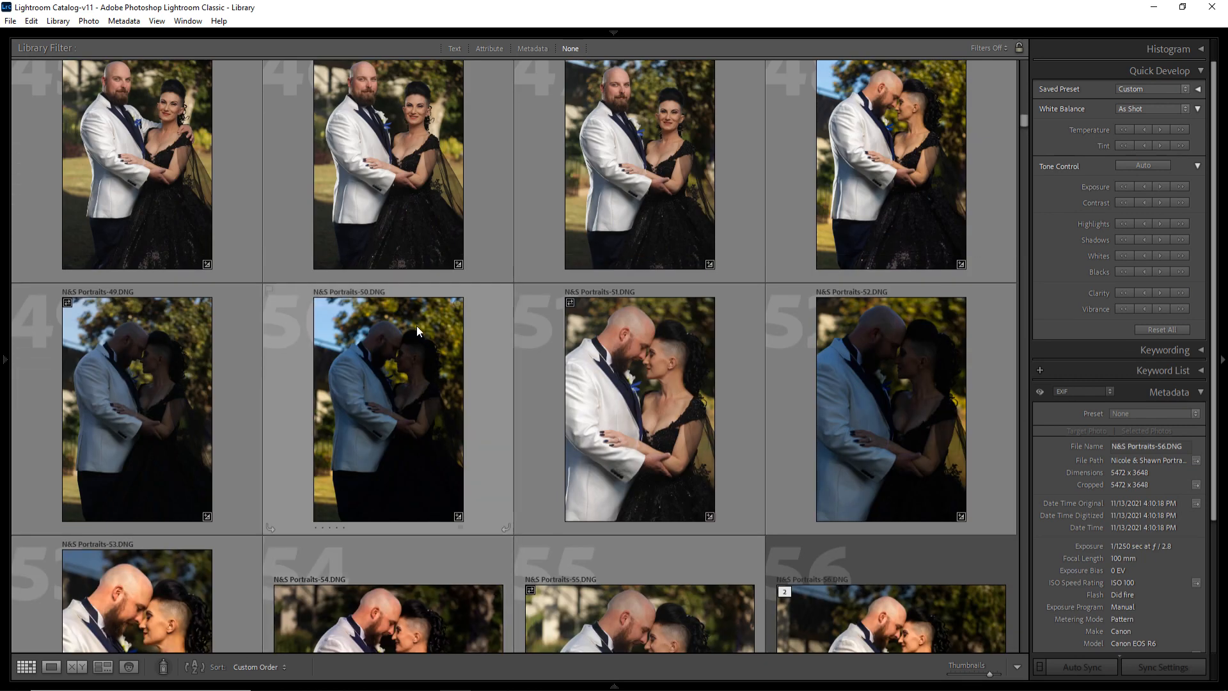
pyautogui.click(409, 202)
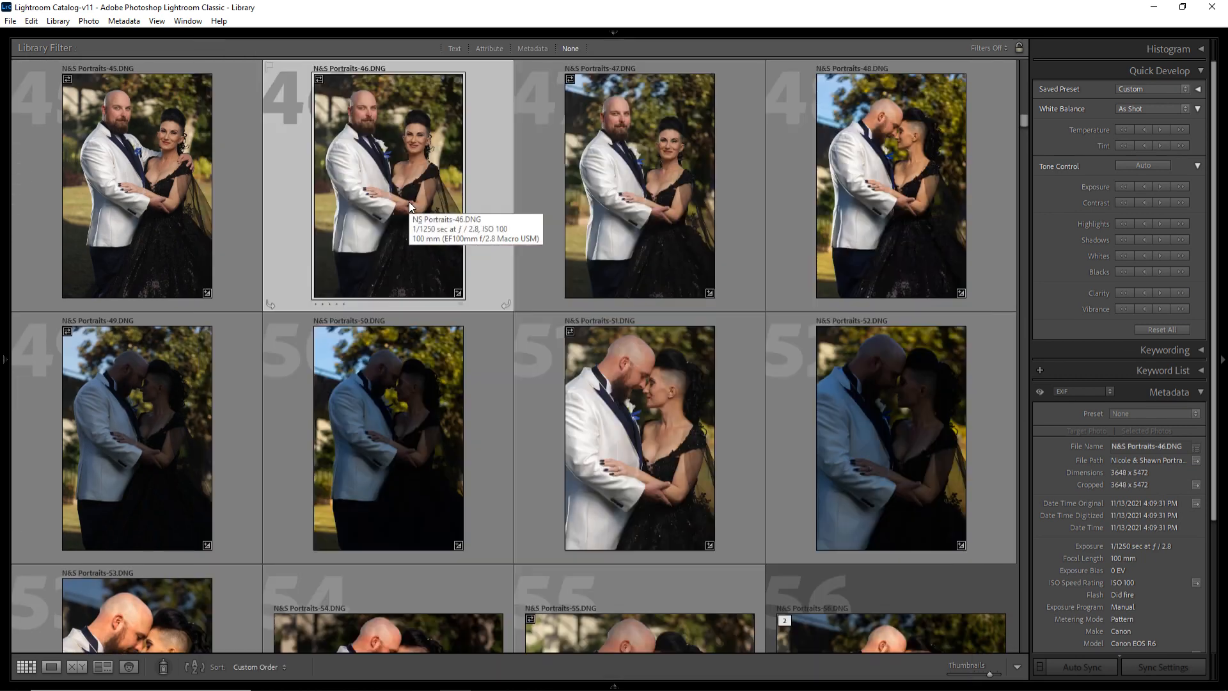
pyautogui.press('d')
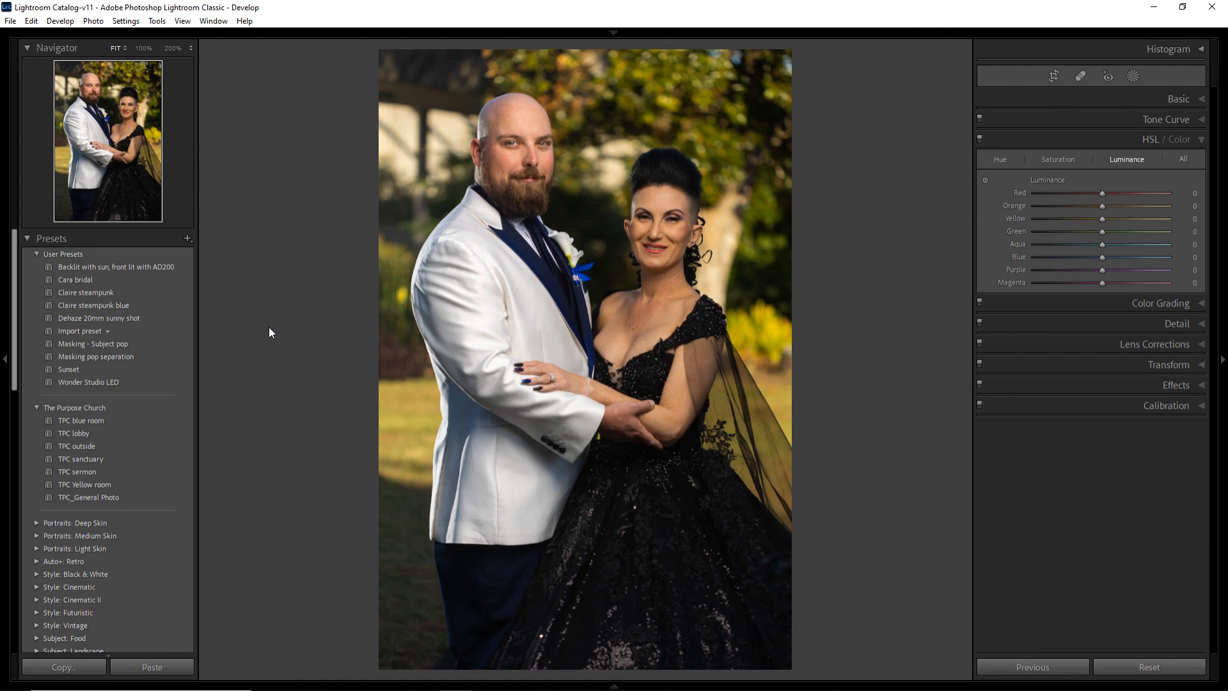
pyautogui.click(107, 345)
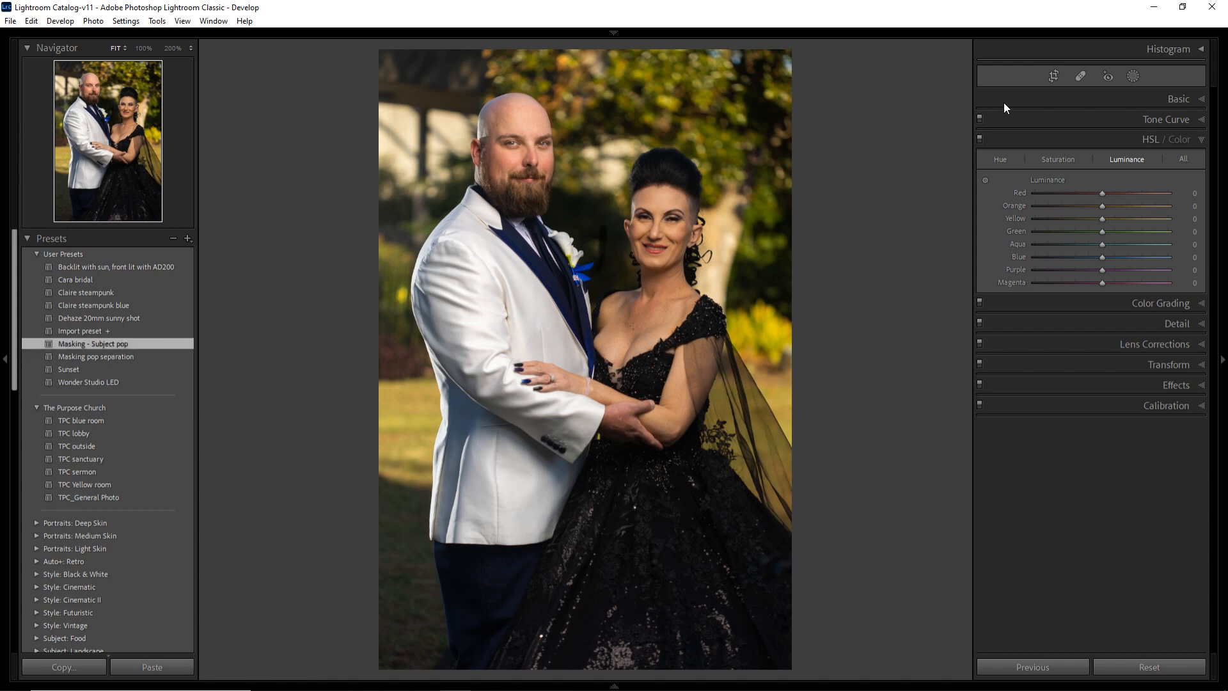
# - Delete the Subject 1 component from the Them mask
pyautogui.click(1133, 77)
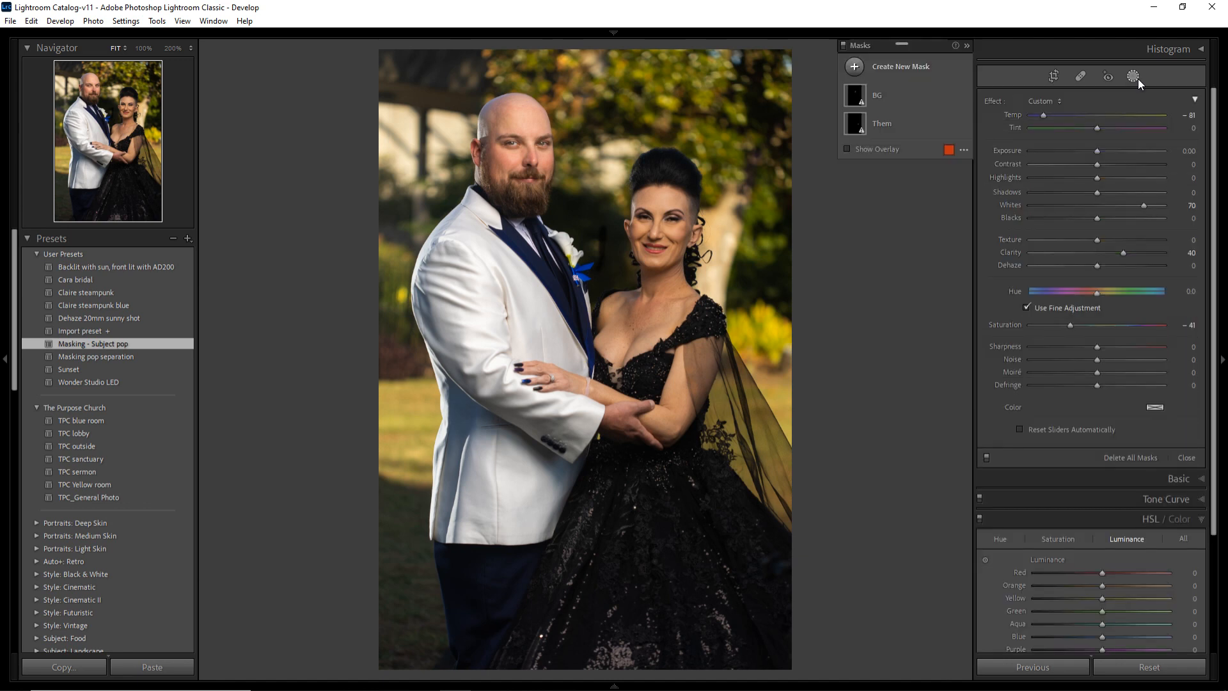
pyautogui.click(854, 128)
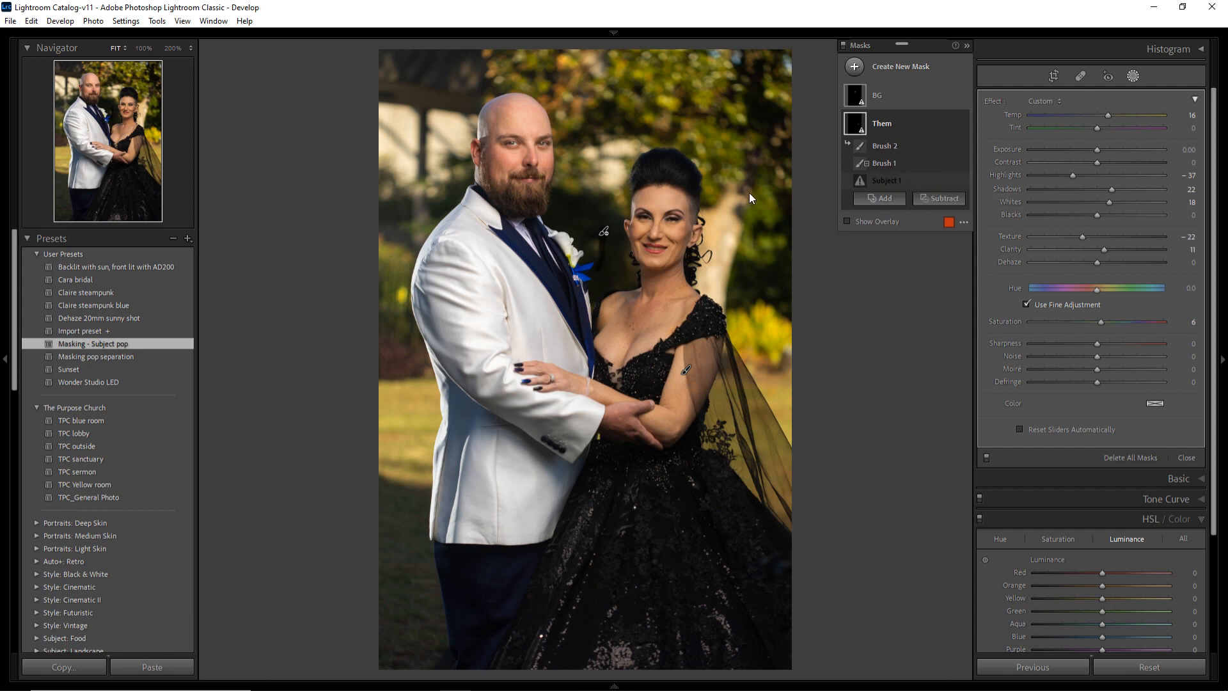
pyautogui.rightClick(946, 179)
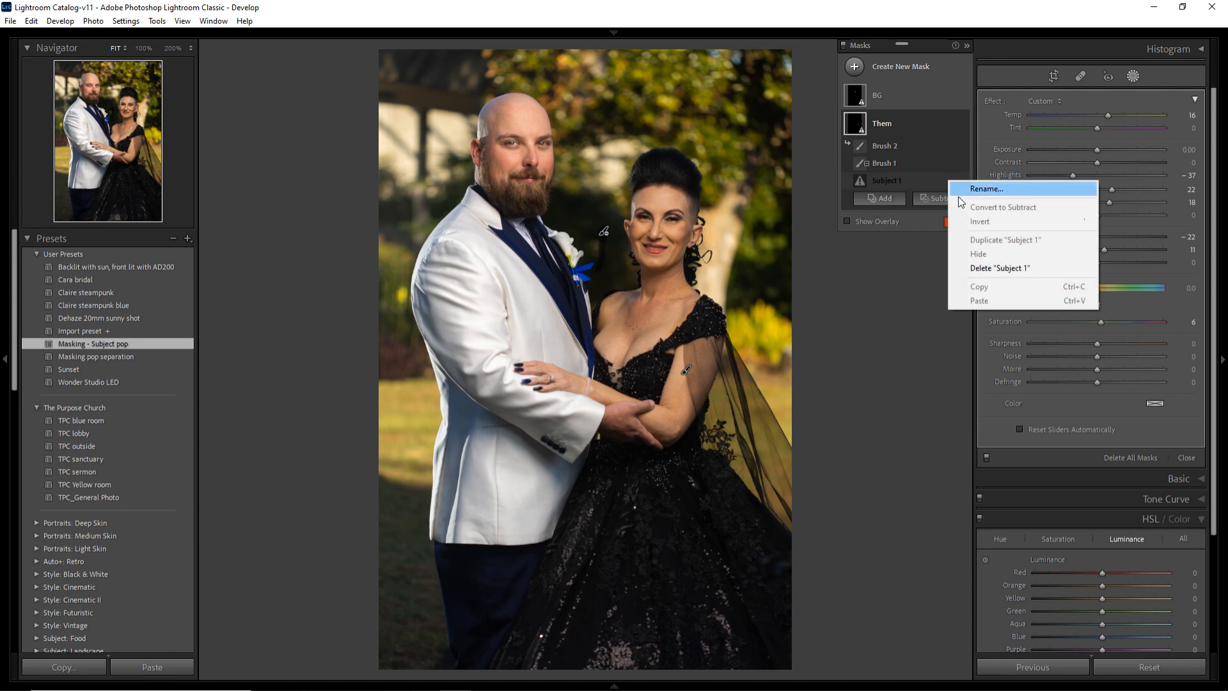
pyautogui.click(988, 268)
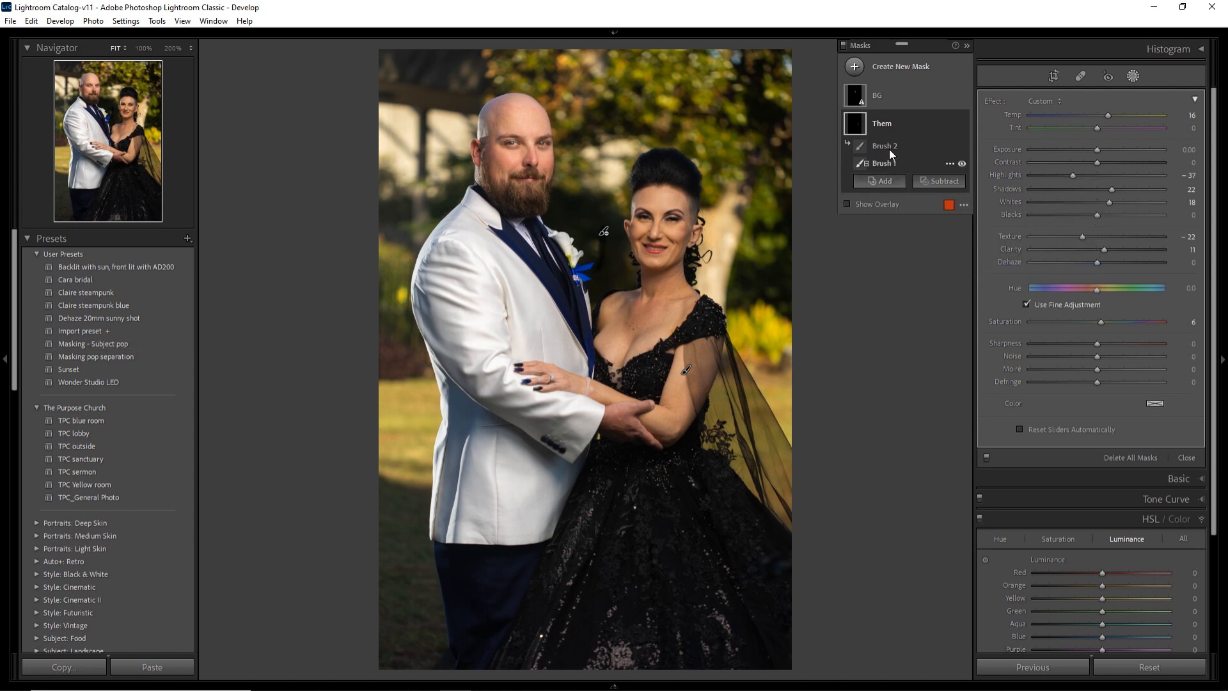
# - Add a new Select Subject component to the Them mask
pyautogui.click(888, 187)
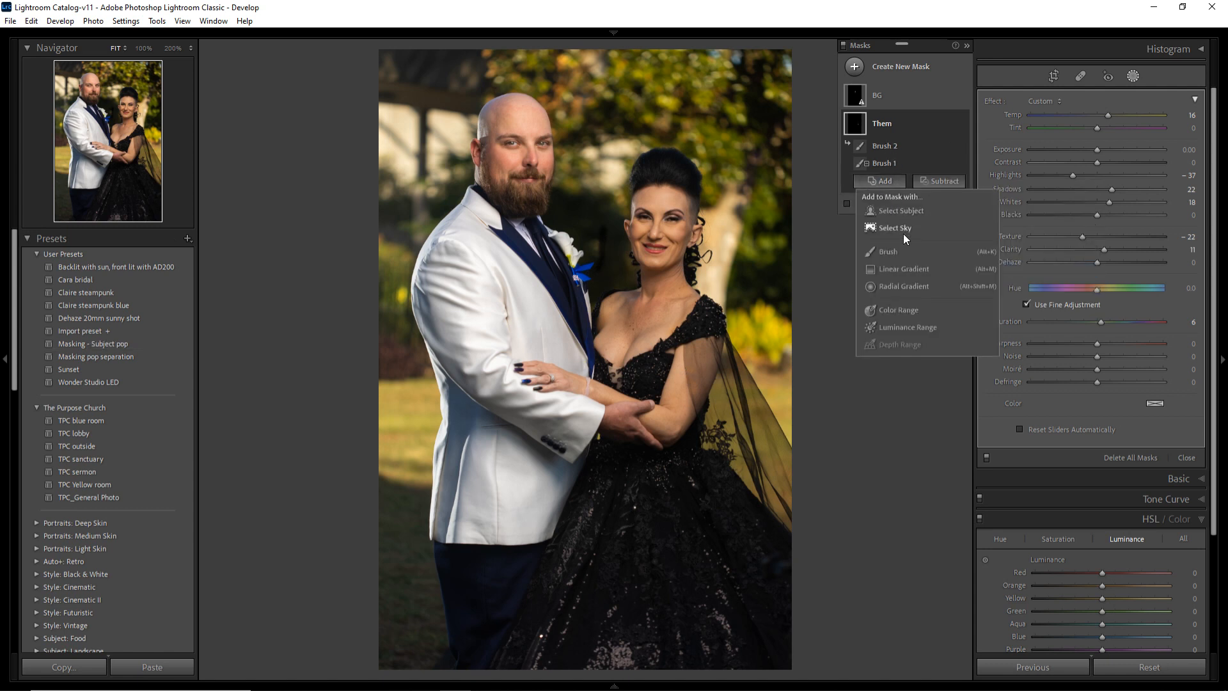
pyautogui.click(898, 209)
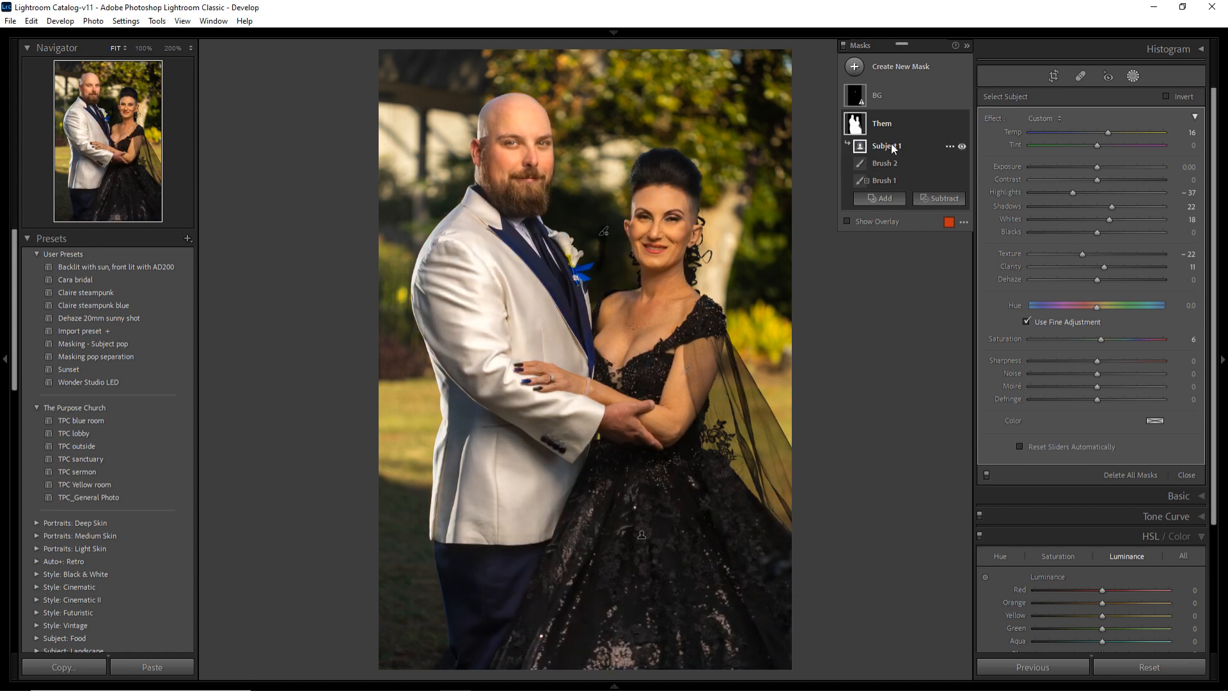
# - Delete the broken Subject 1 component from the BG mask
pyautogui.click(880, 99)
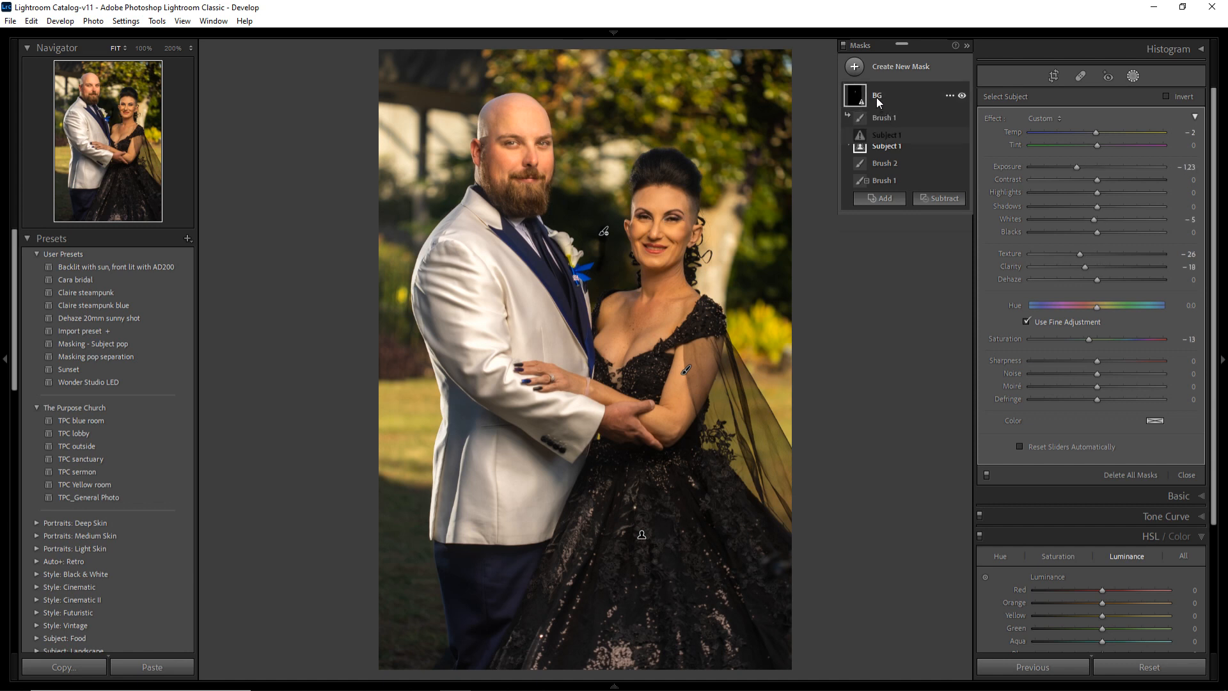
pyautogui.click(949, 134)
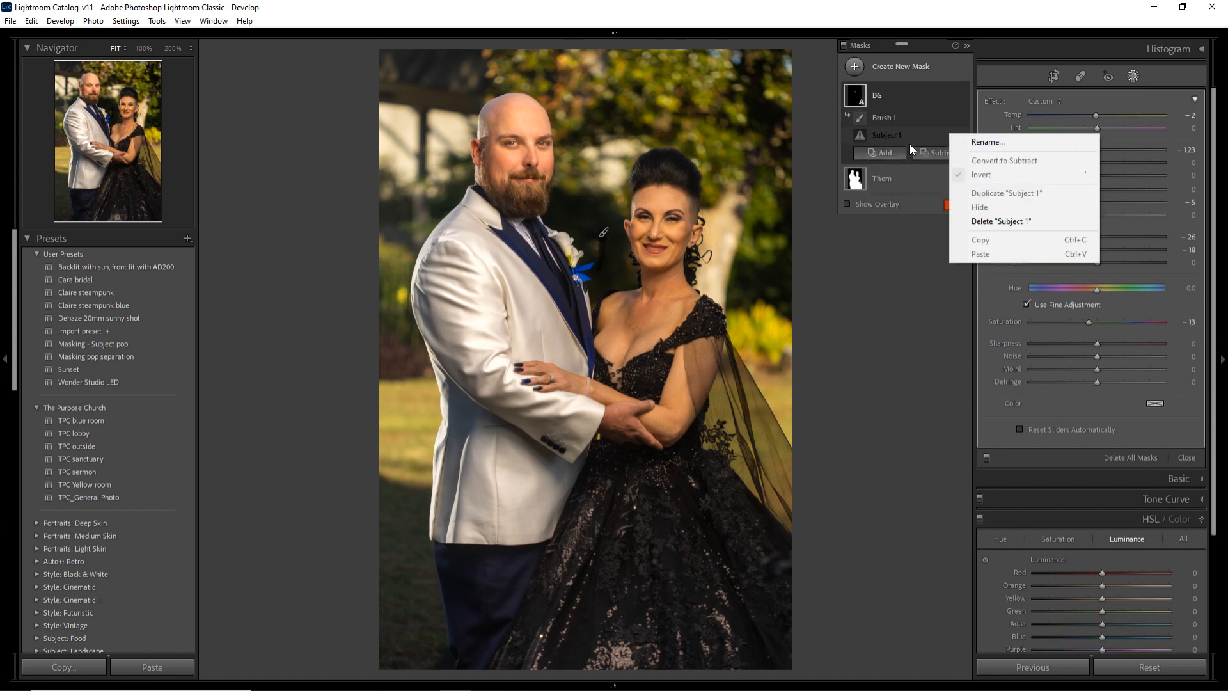
pyautogui.click(997, 221)
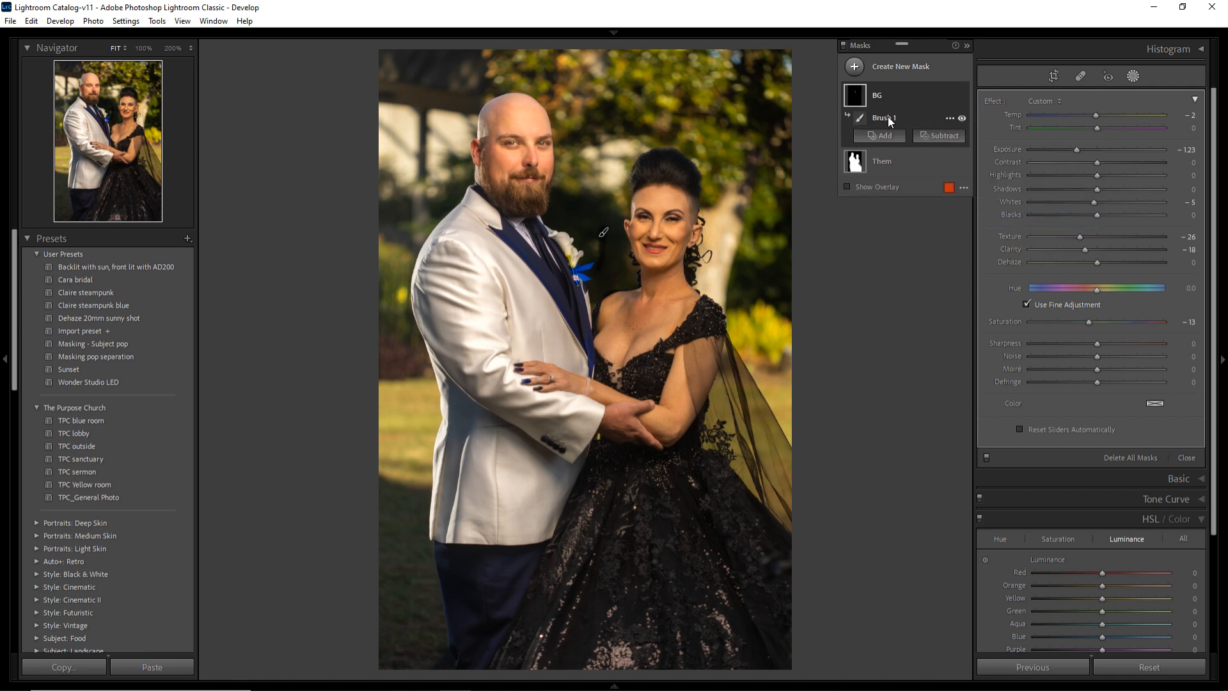
# - Add an inverted Select Subject component to the BG mask and raise the mask's exposure slightly
pyautogui.click(893, 137)
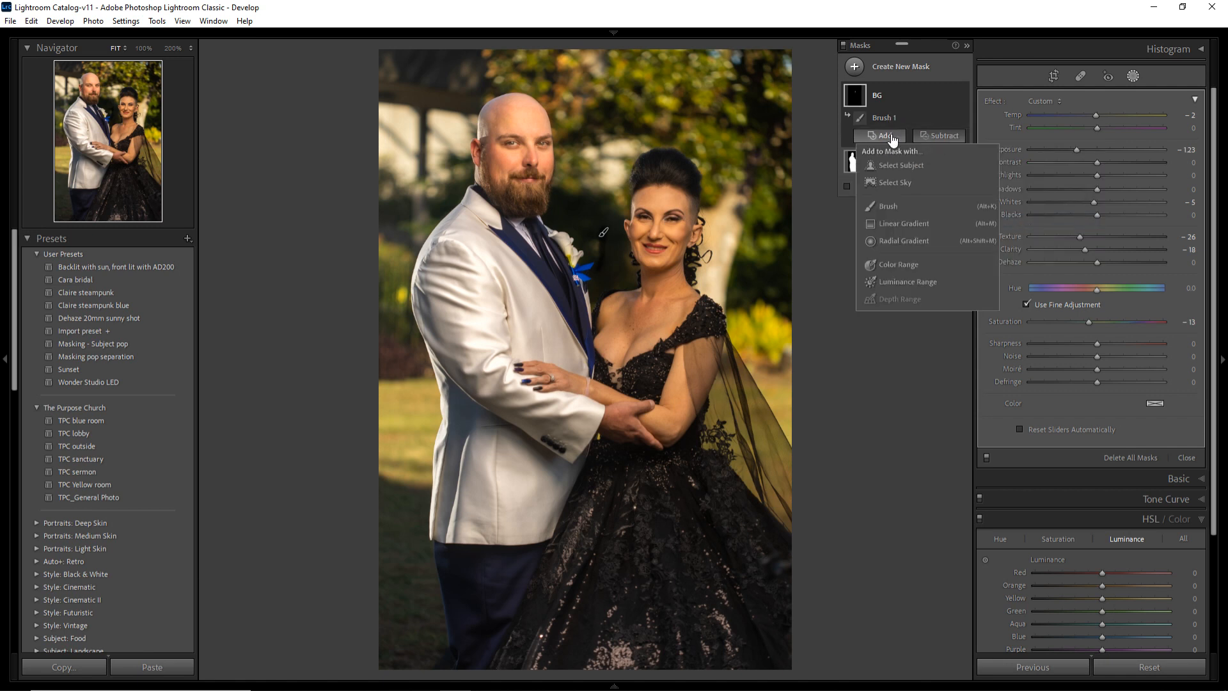
pyautogui.click(897, 164)
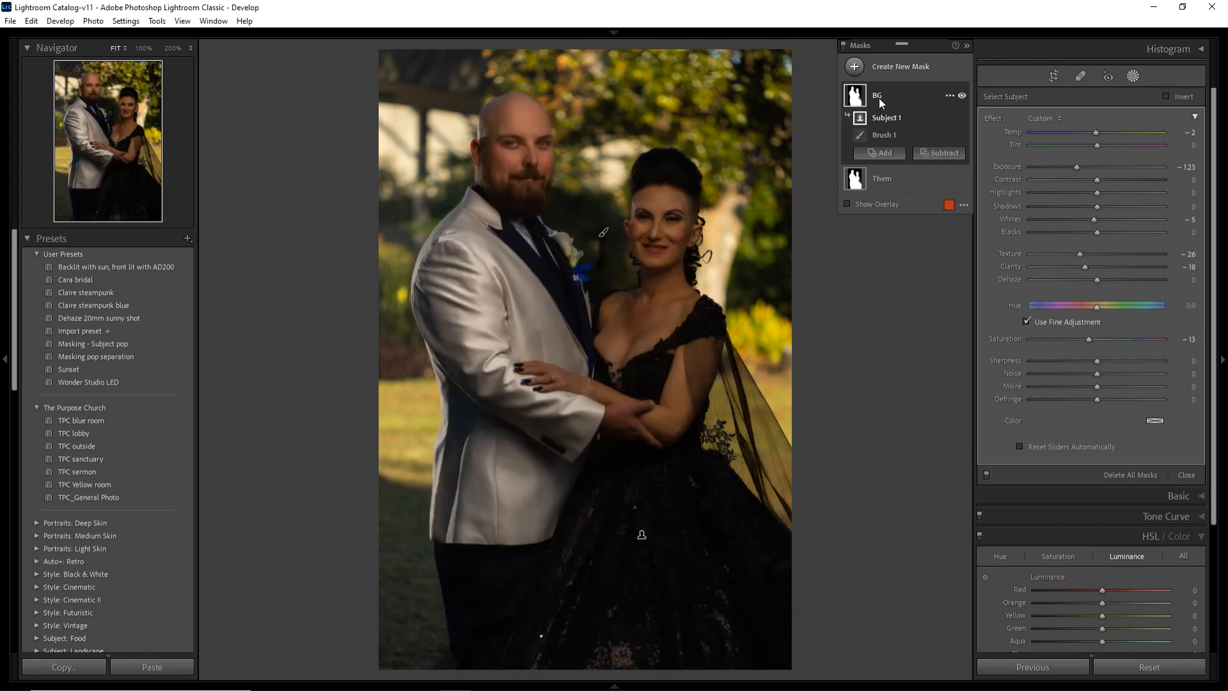
pyautogui.click(1165, 97)
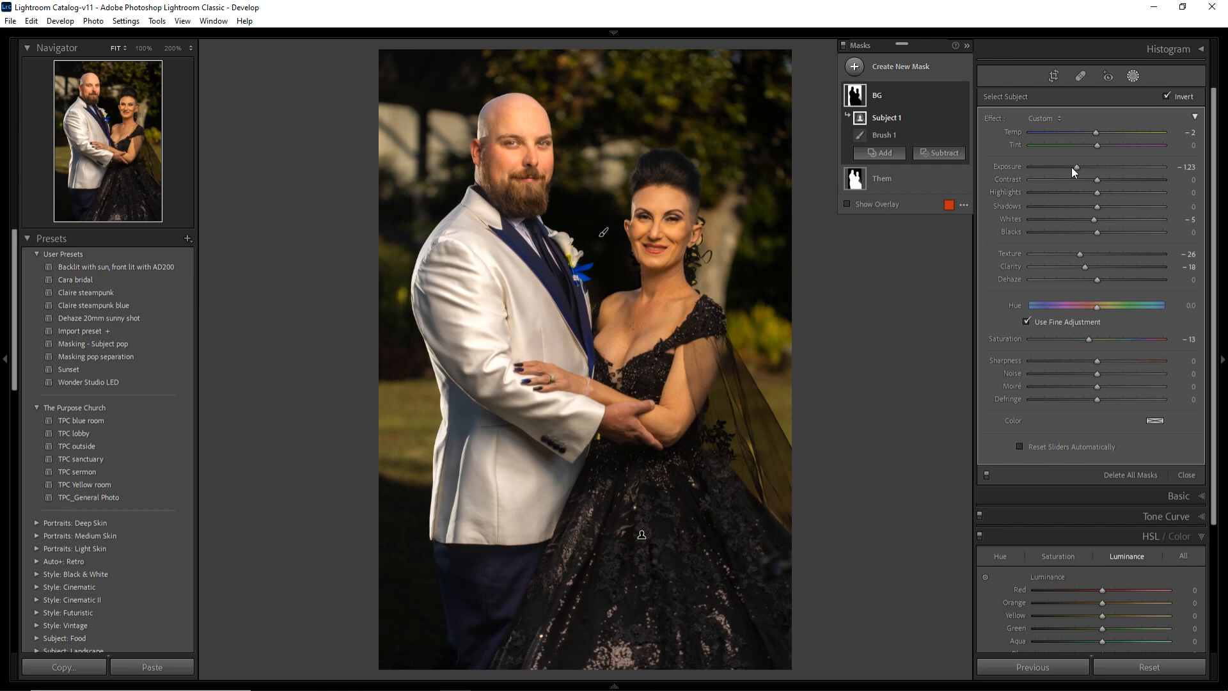
pyautogui.moveTo(1072, 167); pyautogui.dragTo(1081, 167)
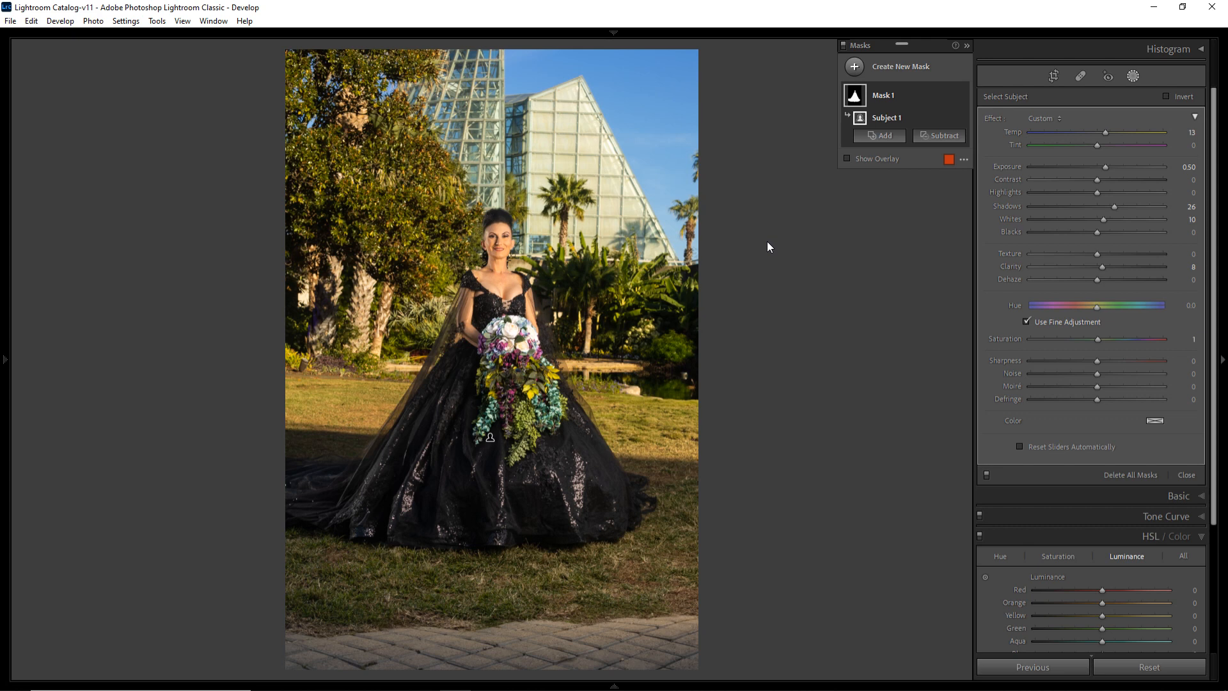
# - Create a new Select Sky mask on the photo of the bride in front of the glass building
pyautogui.click(1134, 75)
pyautogui.click(1134, 76)
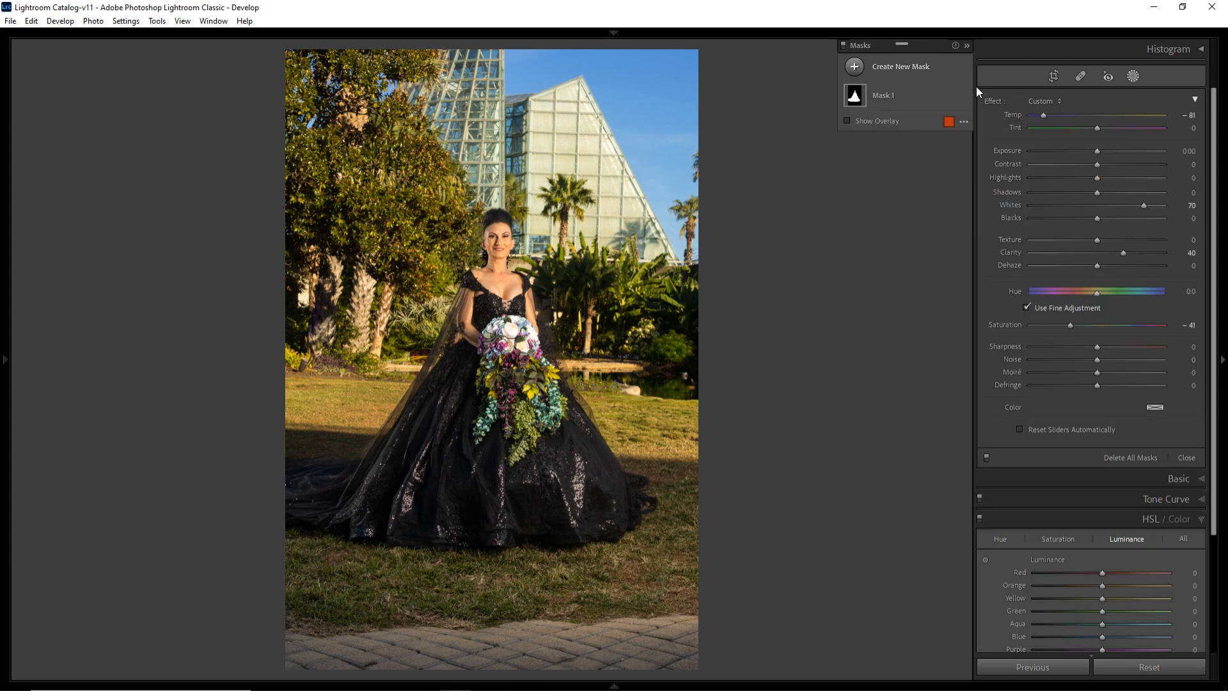
pyautogui.click(855, 67)
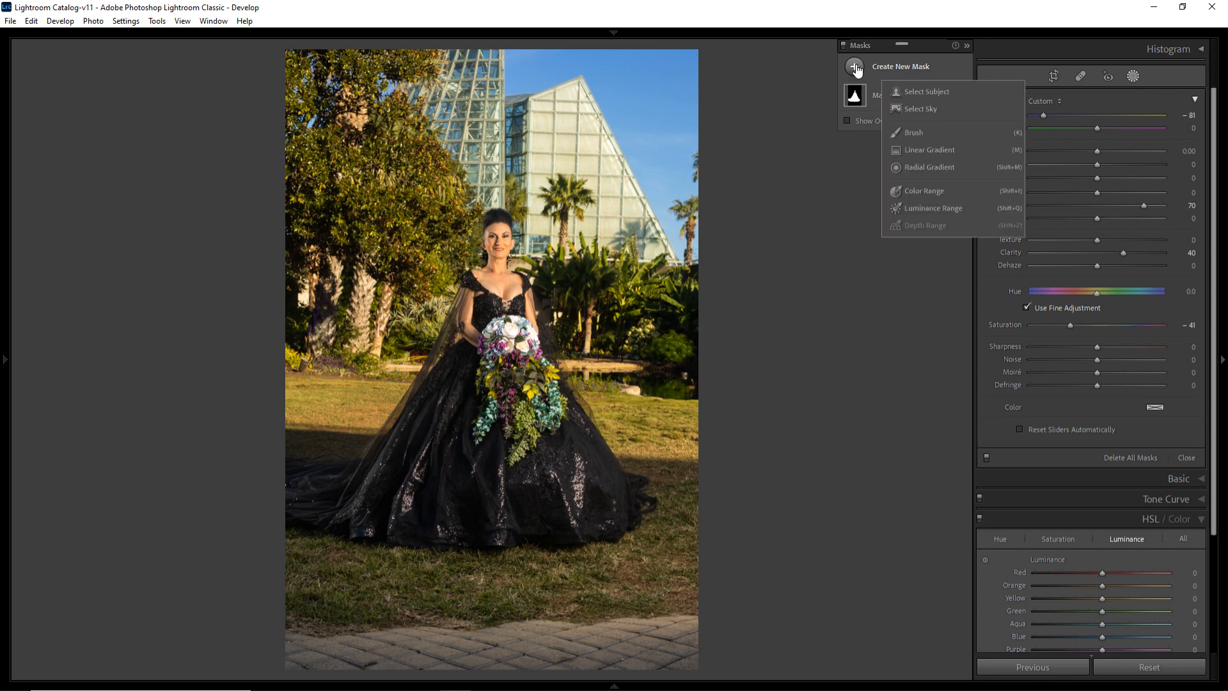
pyautogui.click(922, 107)
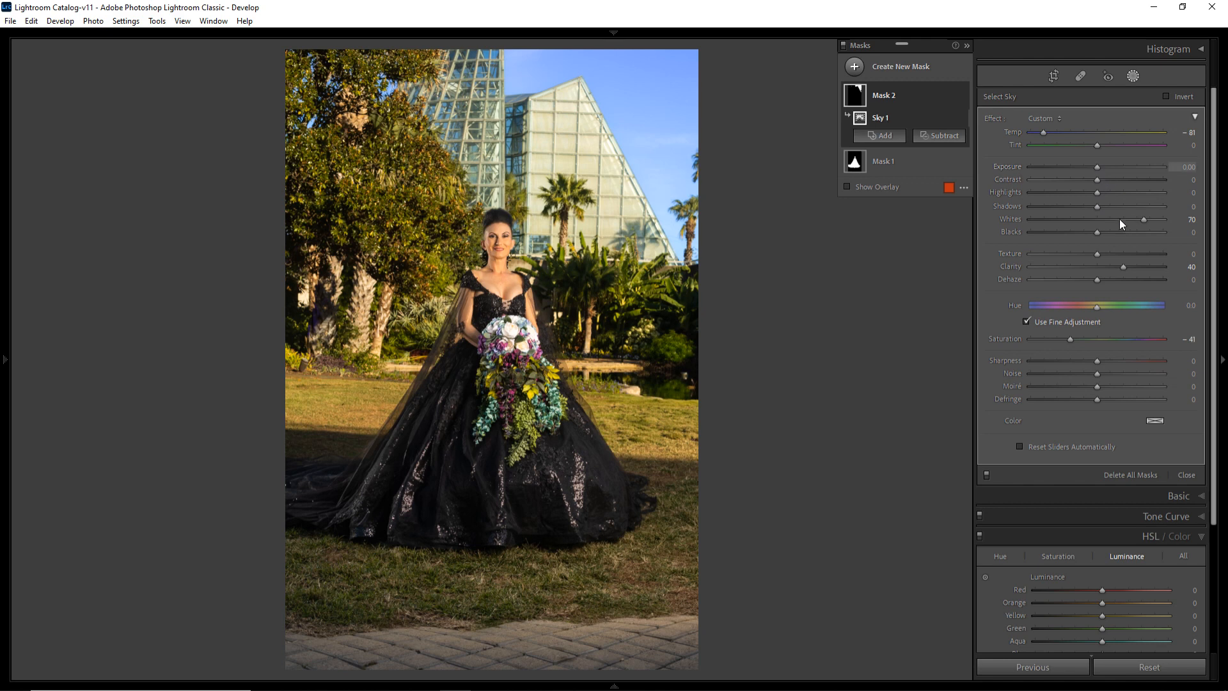
# - Tone down the sky mask's adjustments to Saturation 1, Clarity 5, Whites 6 and Temp -12
pyautogui.click(1098, 339)
pyautogui.click(1100, 266)
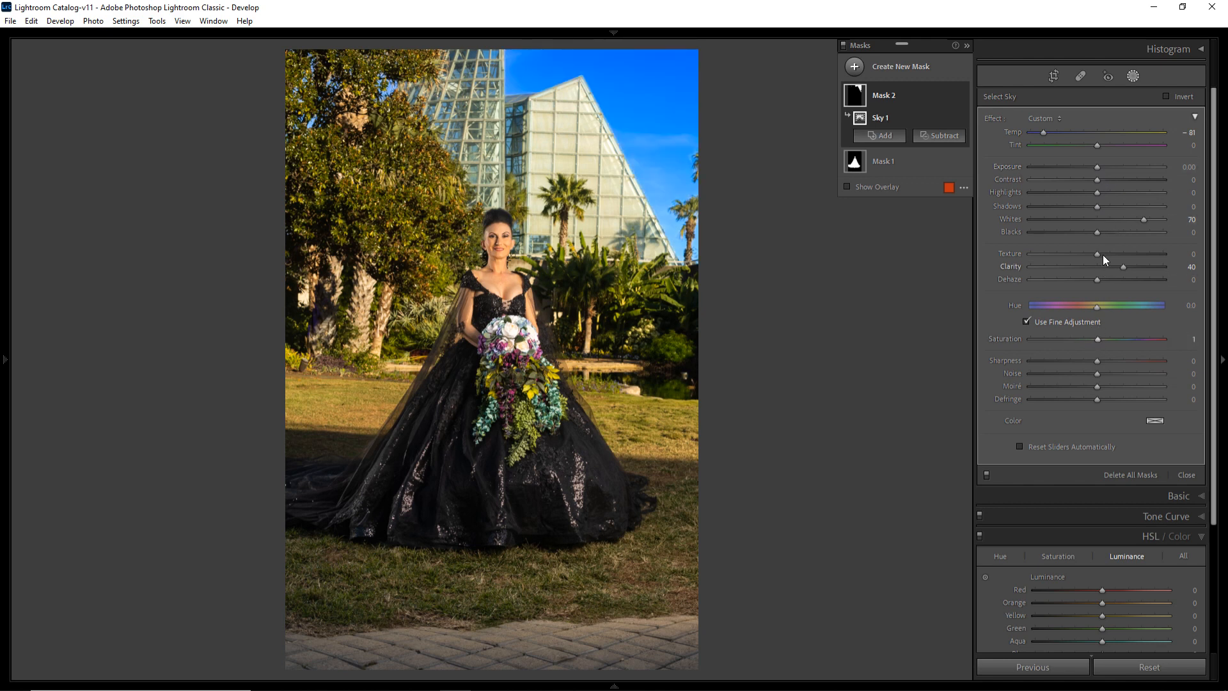
pyautogui.click(1101, 220)
pyautogui.click(1093, 132)
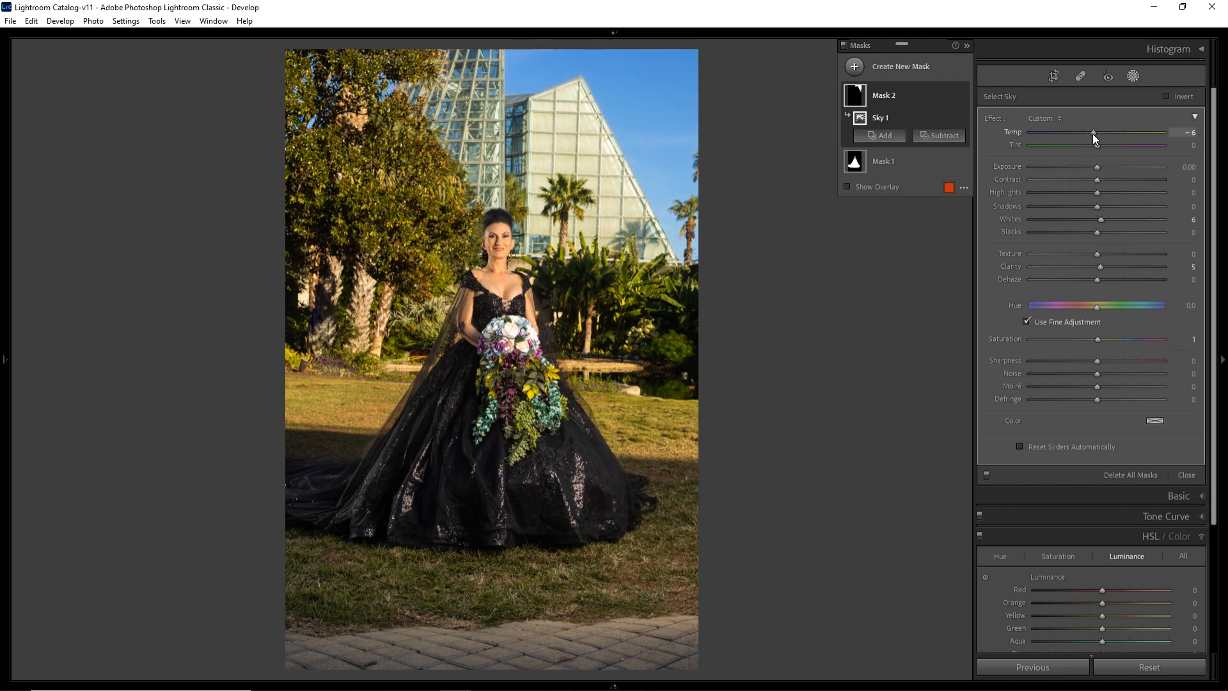
pyautogui.click(1090, 134)
# - Darken the sky mask to Exposure -0.62 and set its Clarity to 21 and Texture to 13
pyautogui.moveTo(1100, 166)
pyautogui.mouseDown()
pyautogui.moveTo(1060, 170)
pyautogui.moveTo(1114, 173)
pyautogui.moveTo(1087, 174)
pyautogui.mouseUp()
pyautogui.click(1125, 267)
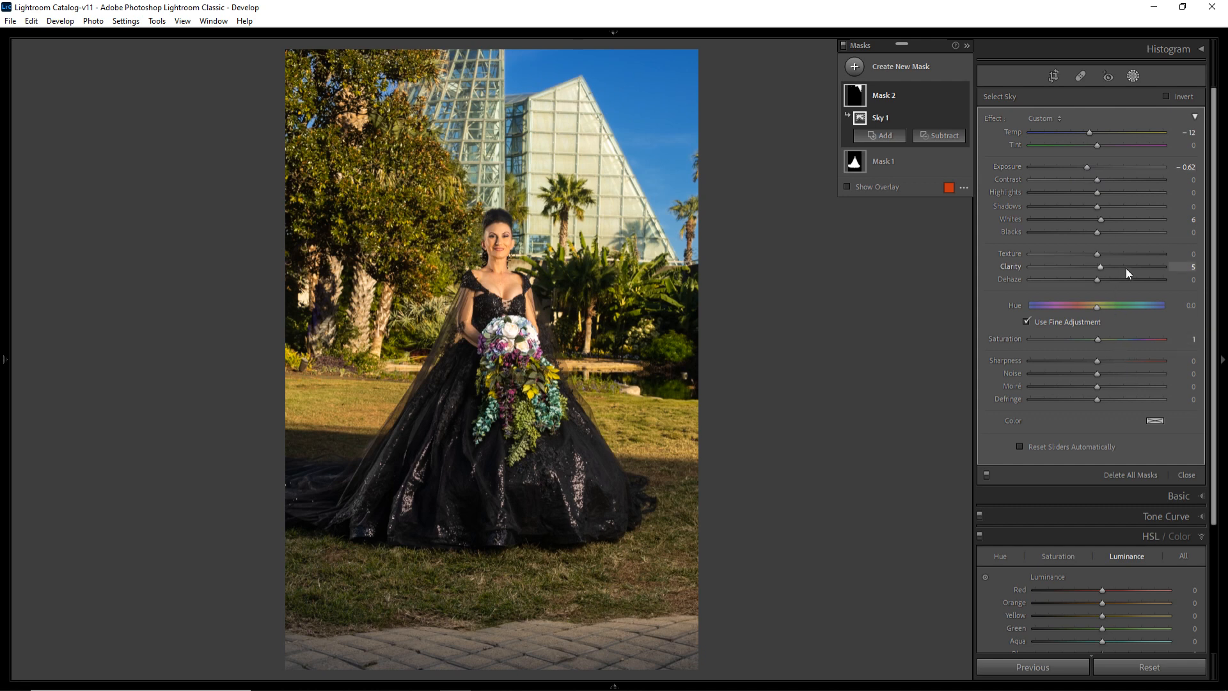
pyautogui.moveTo(1126, 268); pyautogui.dragTo(1111, 269)
pyautogui.click(1107, 254)
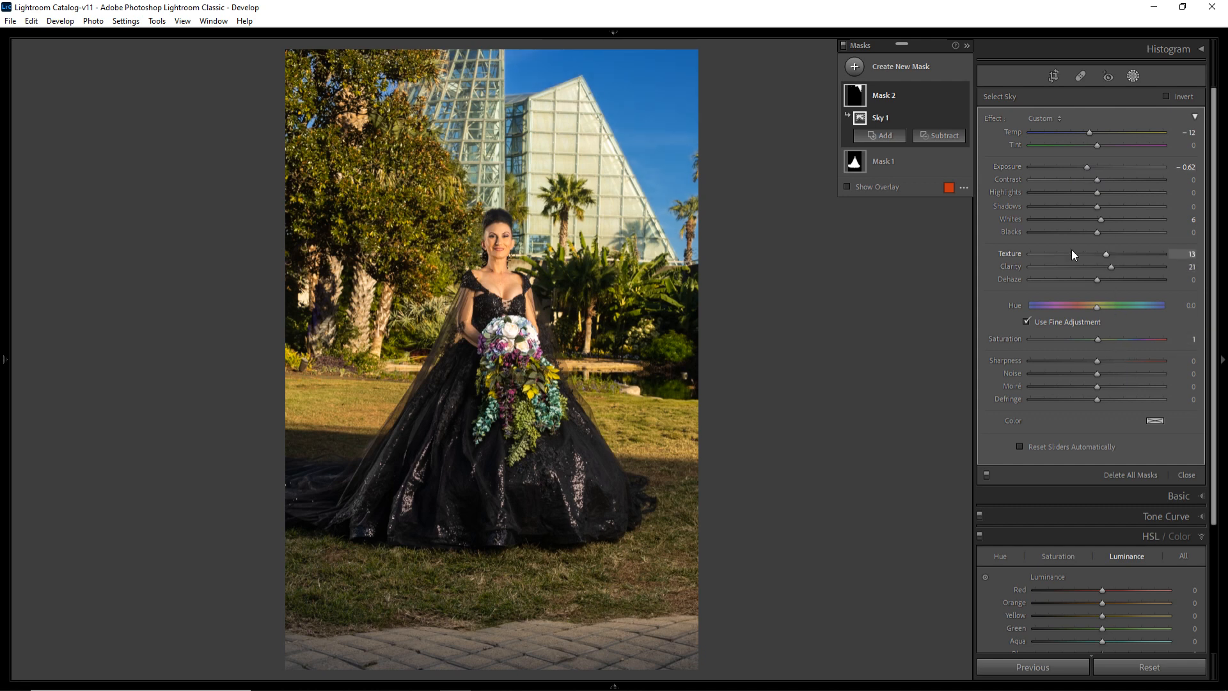